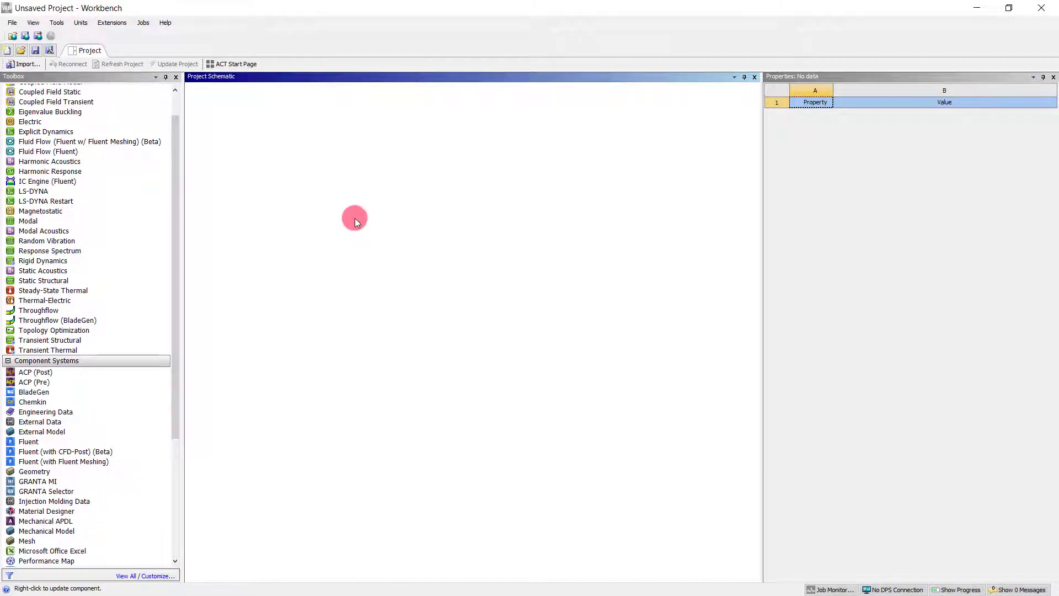
Add a standalone Static Structural system to the project schematic and import Bridge.stp as its geometry.
{"action": "double_click", "coordinate": [54, 280]}
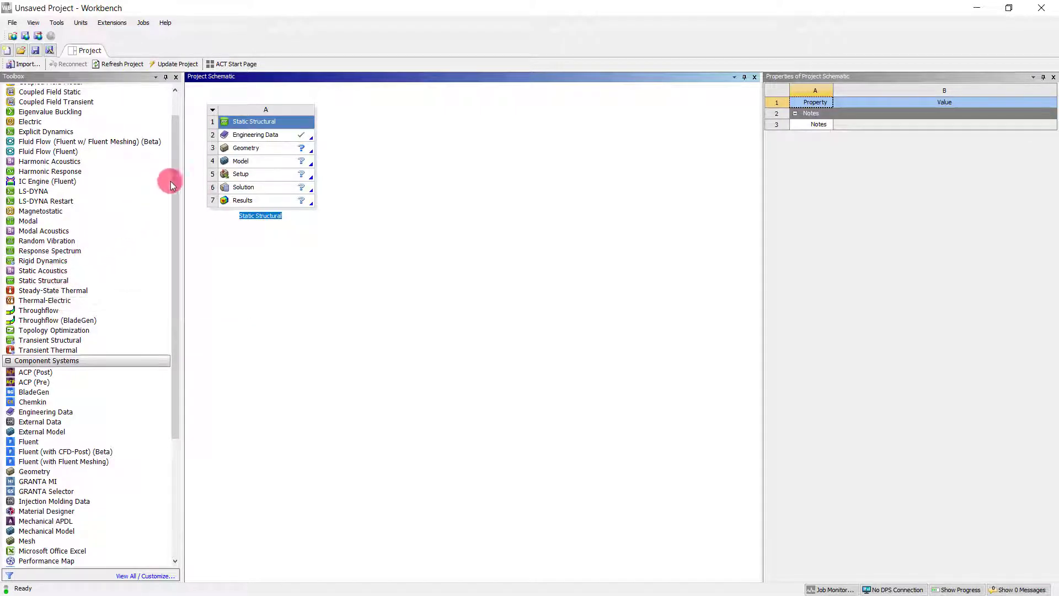
{"action": "left_click", "coordinate": [208, 150]}
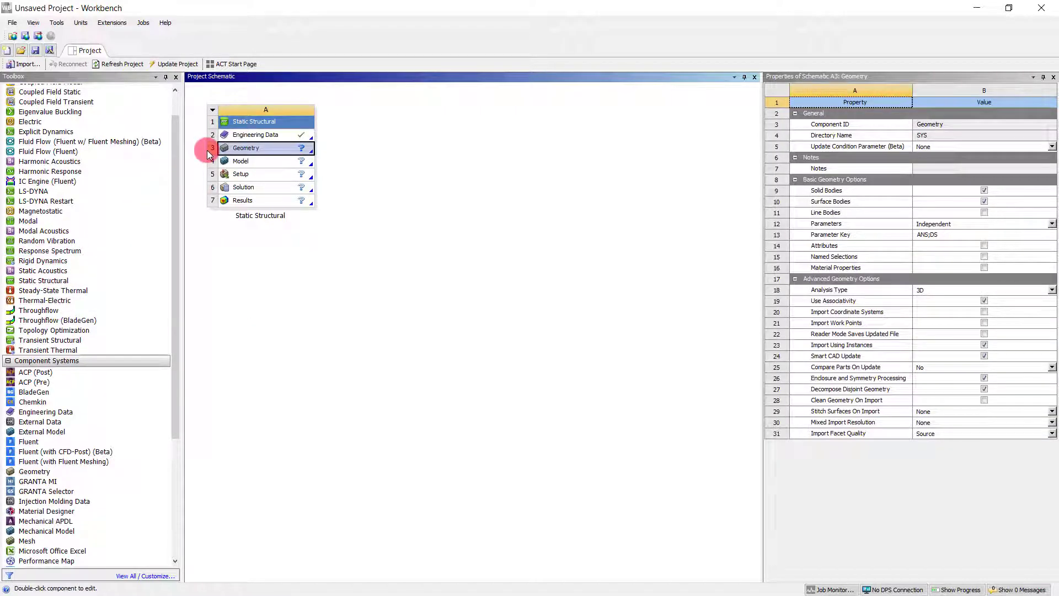
{"action": "right_click", "coordinate": [233, 148]}
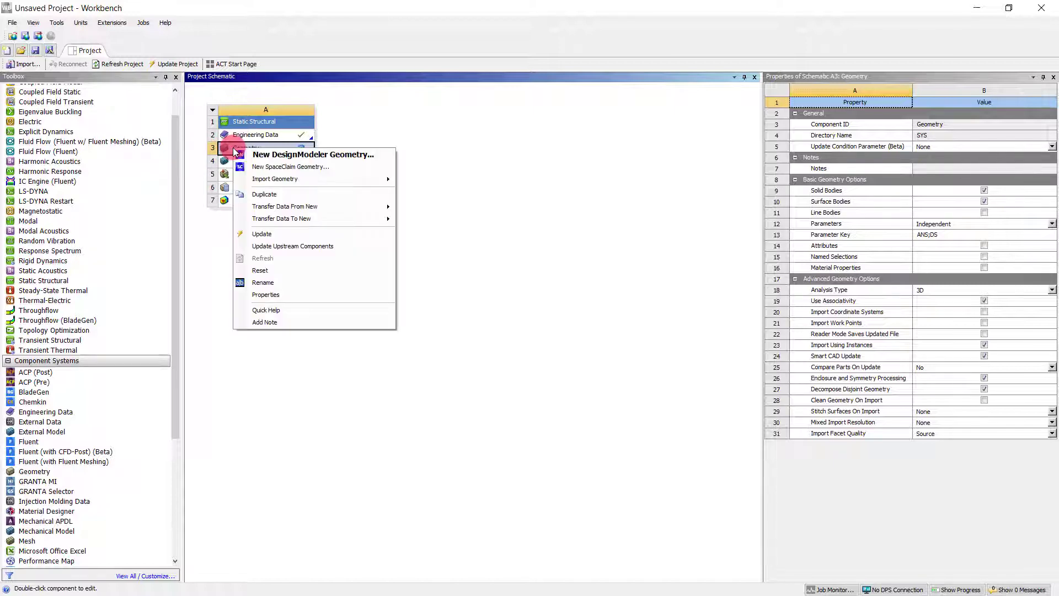
{"action": "mouse_move", "coordinate": [296, 177]}
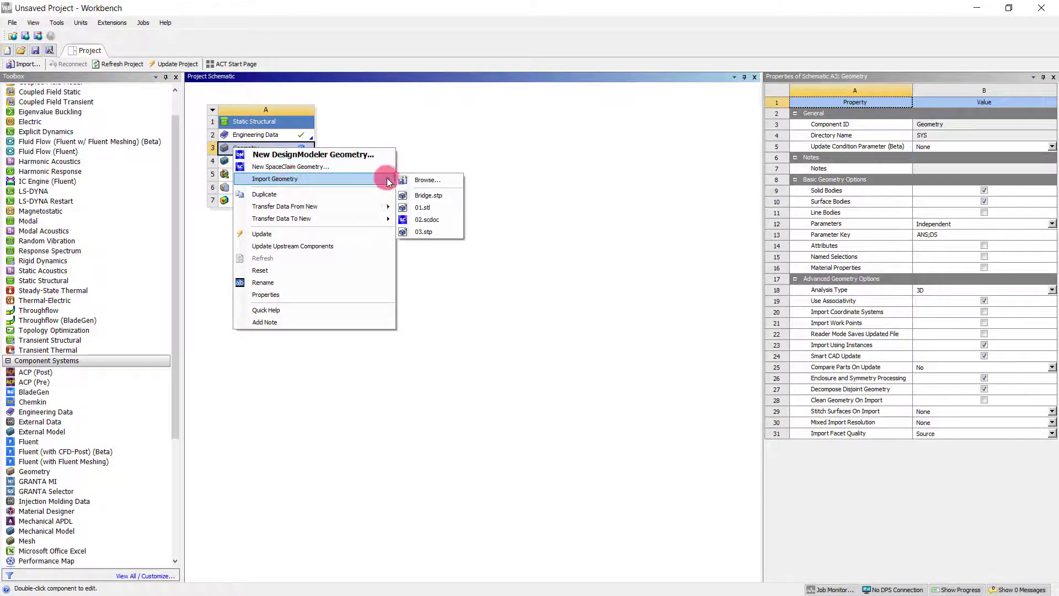
{"action": "left_click", "coordinate": [428, 196]}
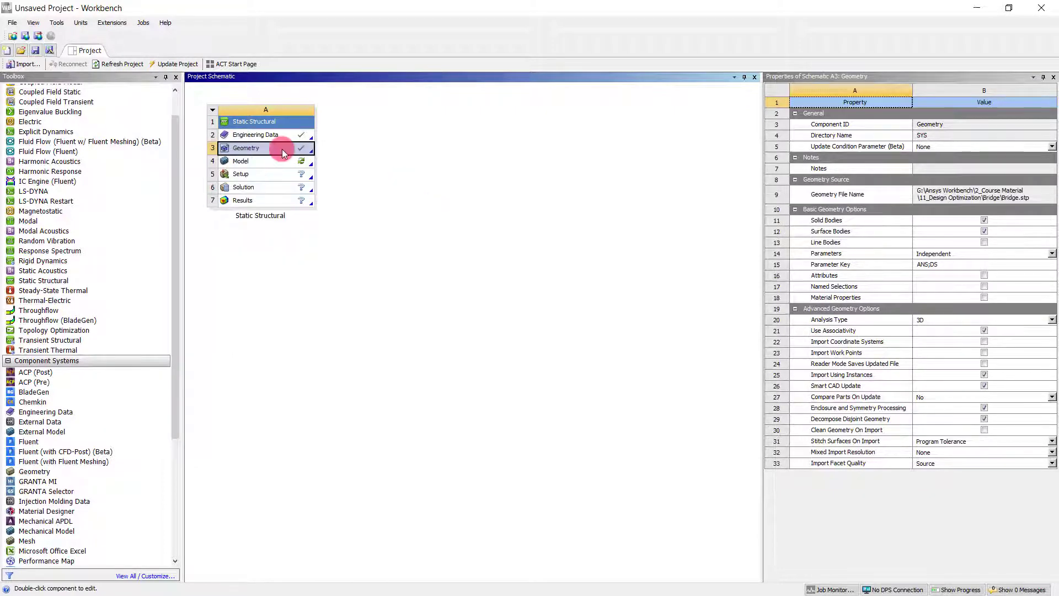
Open the static structural model in Mechanical and generate the mesh with the default element size.
{"action": "double_click", "coordinate": [272, 160]}
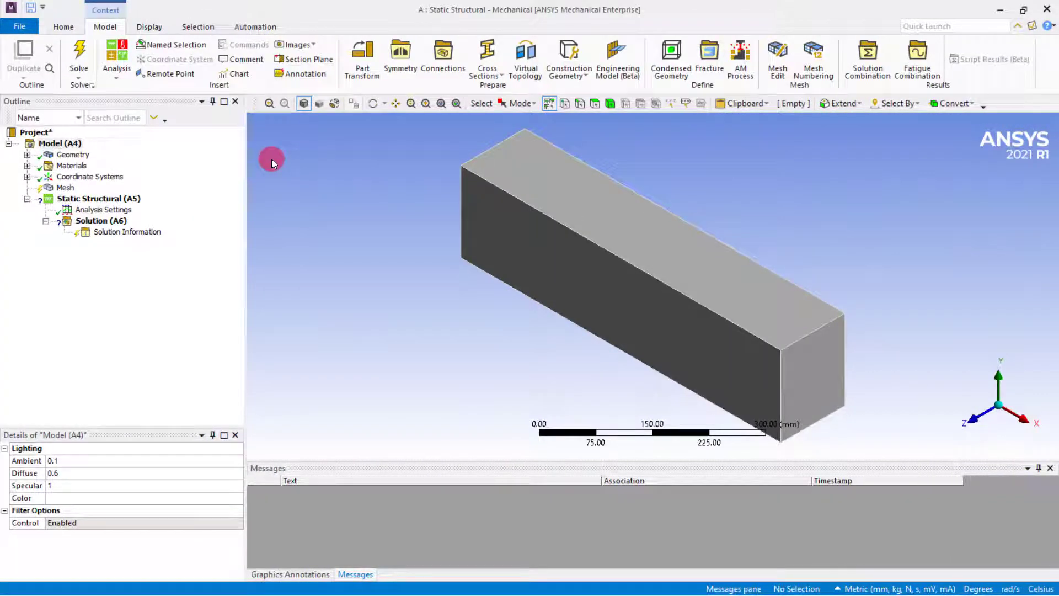
{"action": "right_click", "coordinate": [65, 189]}
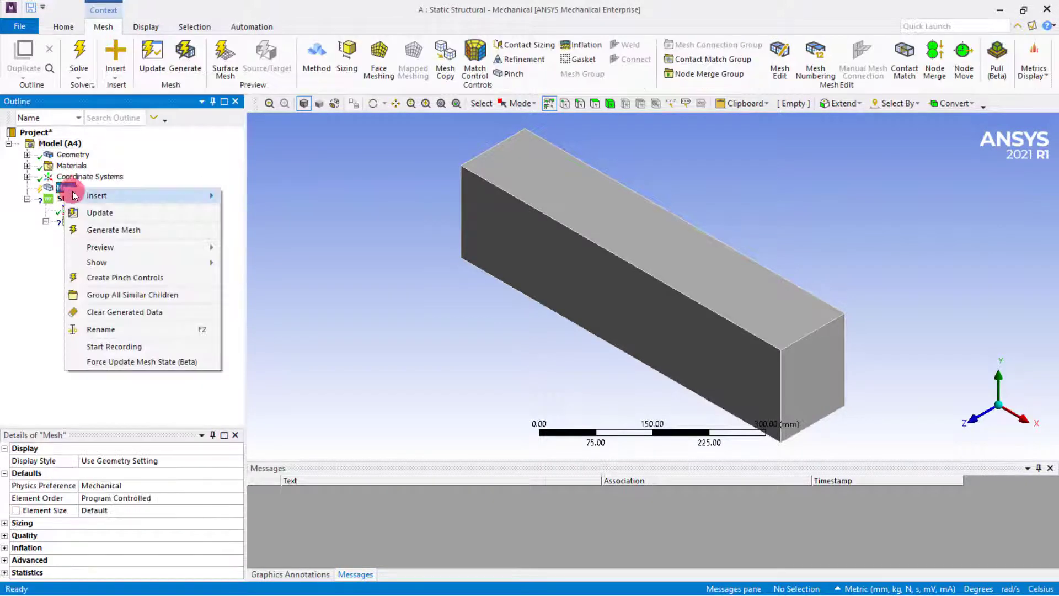
{"action": "left_click", "coordinate": [100, 213]}
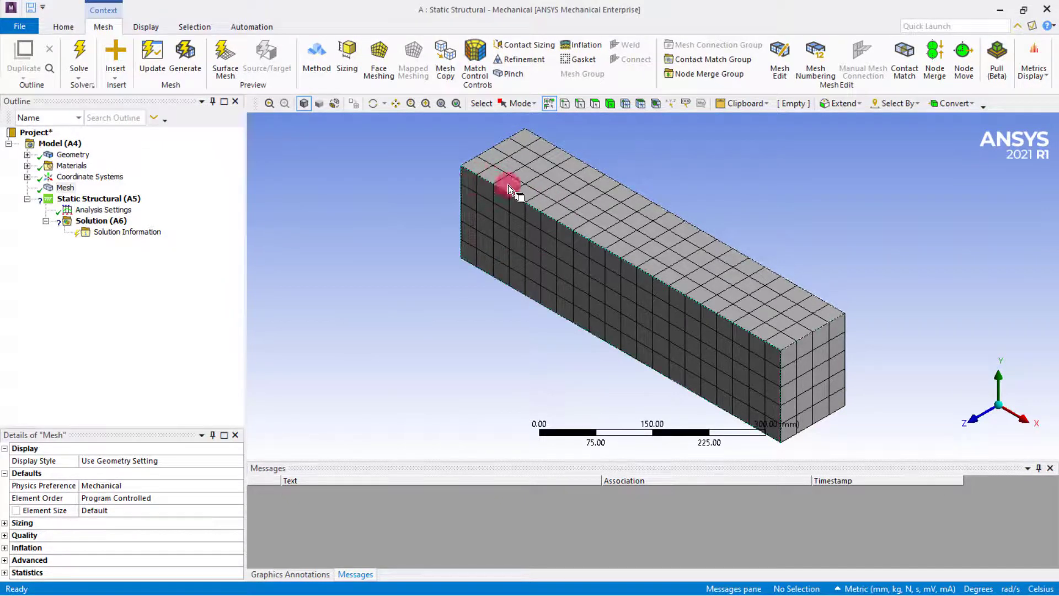
Set the mesh element size to 10 mm and update the mesh.
{"action": "left_click", "coordinate": [65, 187]}
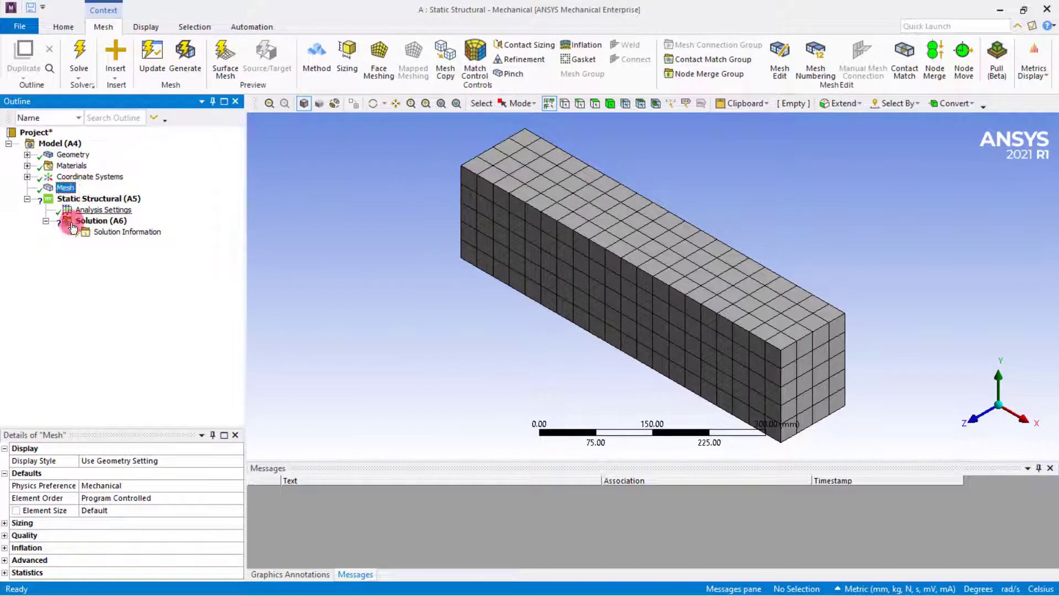
{"action": "left_click", "coordinate": [94, 508]}
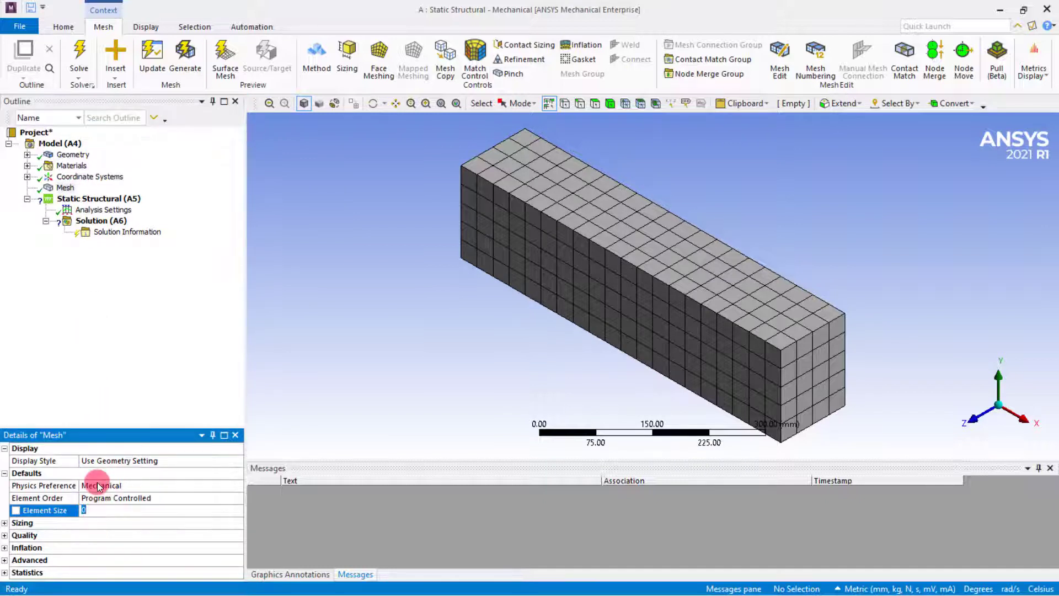
{"action": "key", "text": "BackSpace"}
{"action": "type", "text": "10"}
{"action": "key", "text": "Return"}
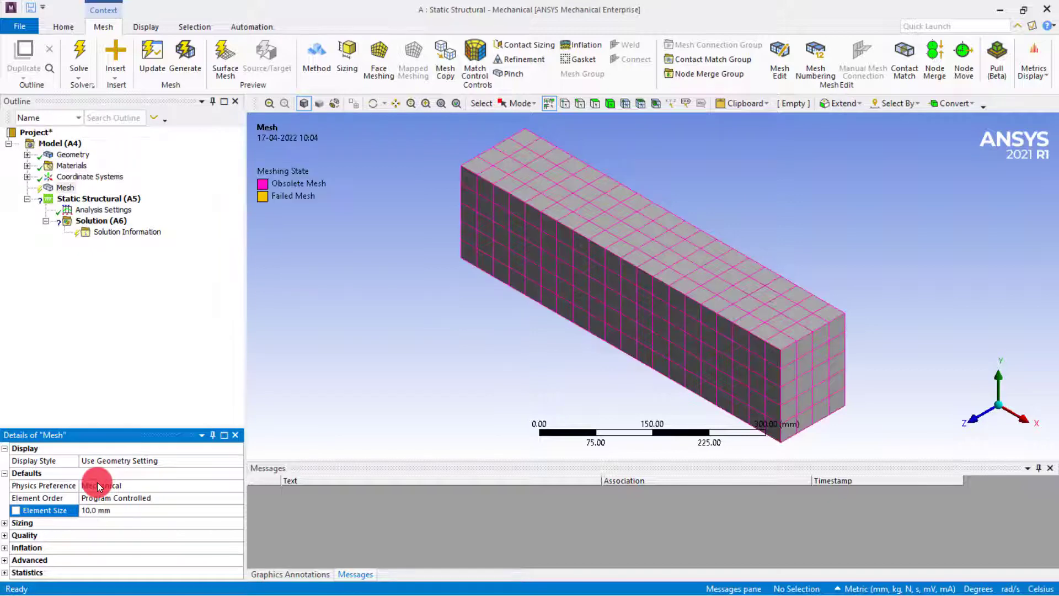
{"action": "right_click", "coordinate": [62, 189]}
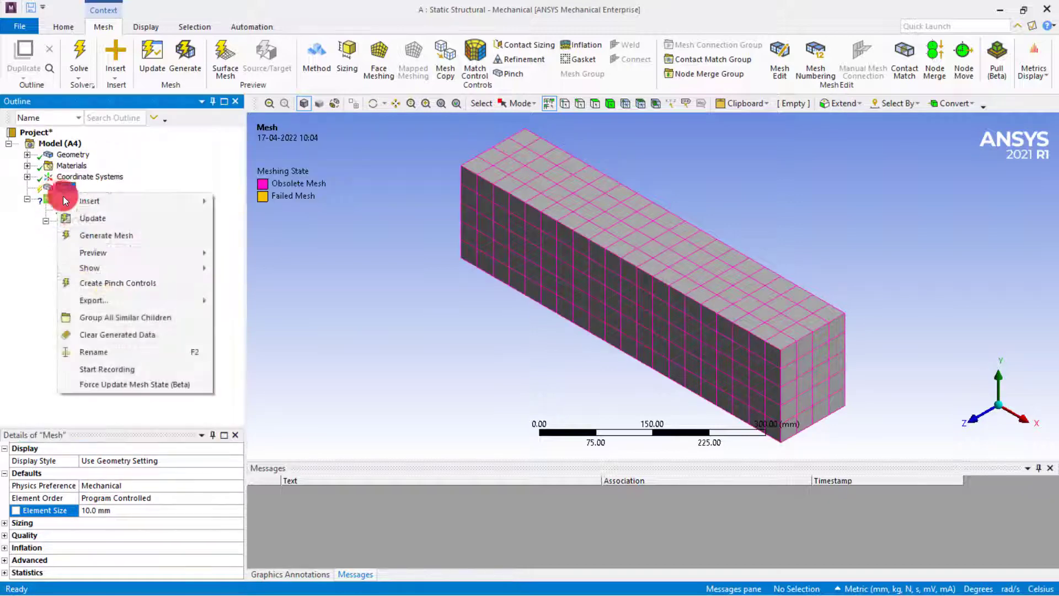
{"action": "left_click", "coordinate": [89, 220]}
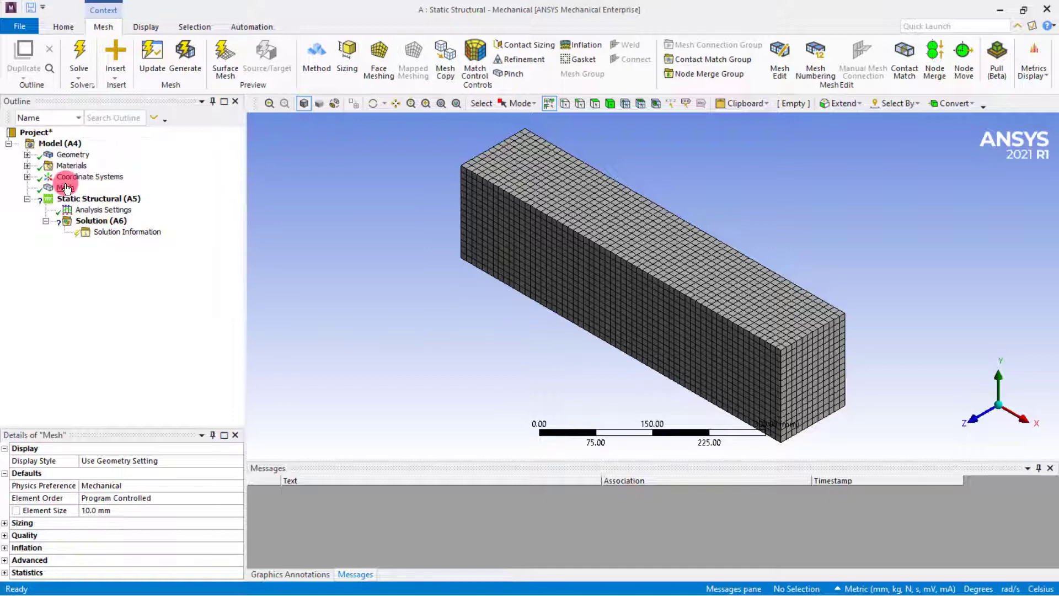
Apply a force to the block's top face, defined by components, with a Y component of -1e5 N.
{"action": "left_click", "coordinate": [86, 199]}
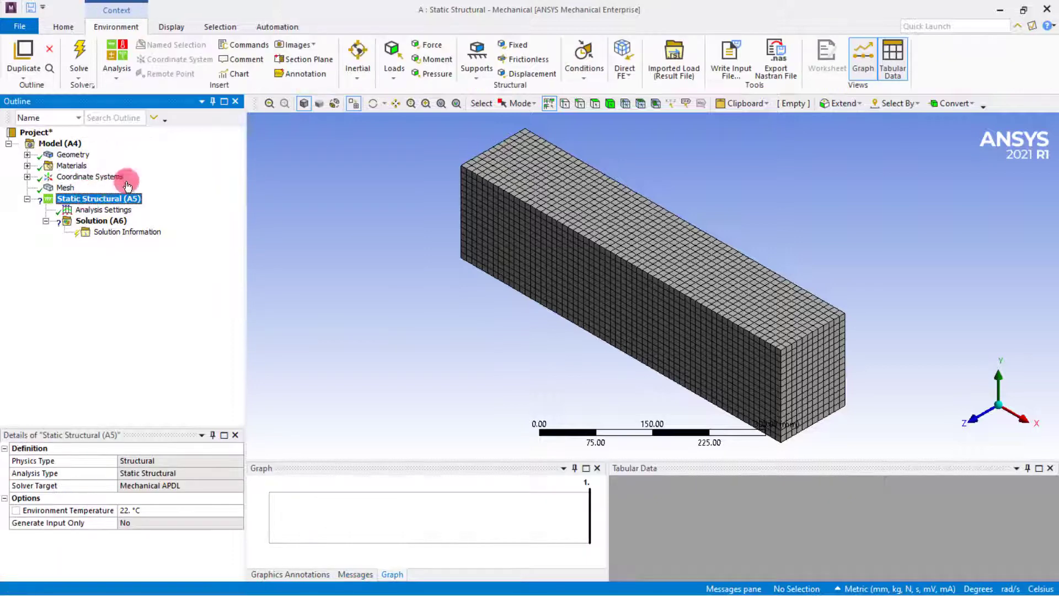
{"action": "left_click", "coordinate": [432, 46]}
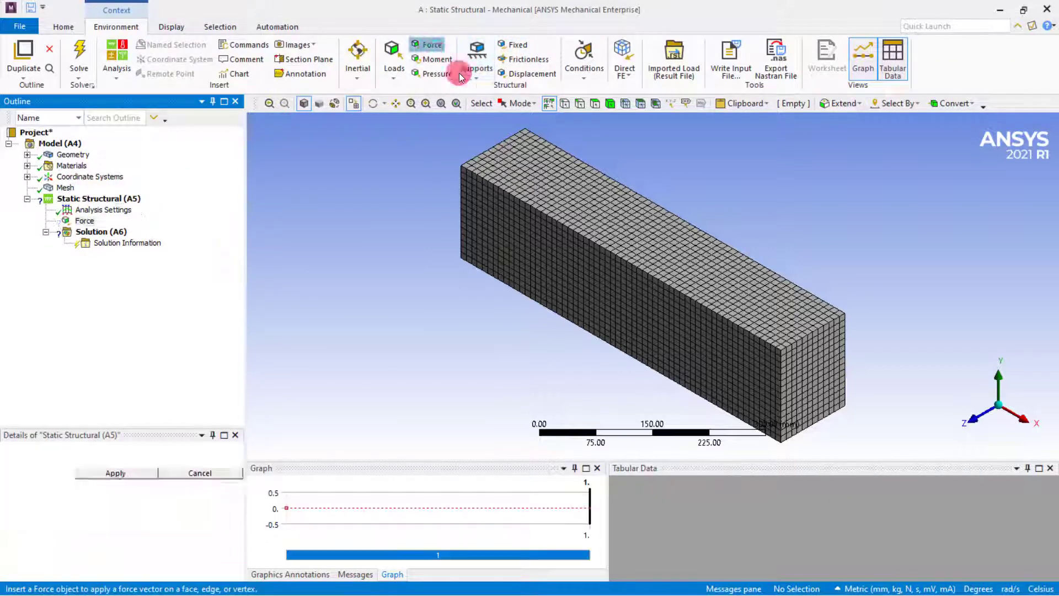
{"action": "left_click", "coordinate": [530, 175]}
{"action": "left_click", "coordinate": [120, 473]}
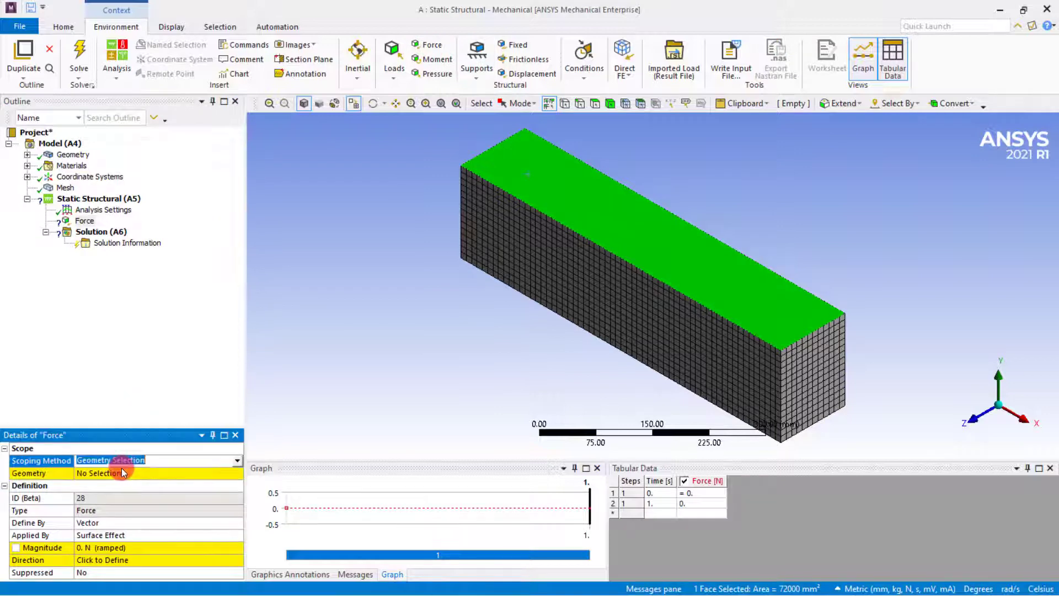
{"action": "left_click", "coordinate": [119, 473]}
{"action": "left_click", "coordinate": [89, 522]}
{"action": "left_click", "coordinate": [96, 540]}
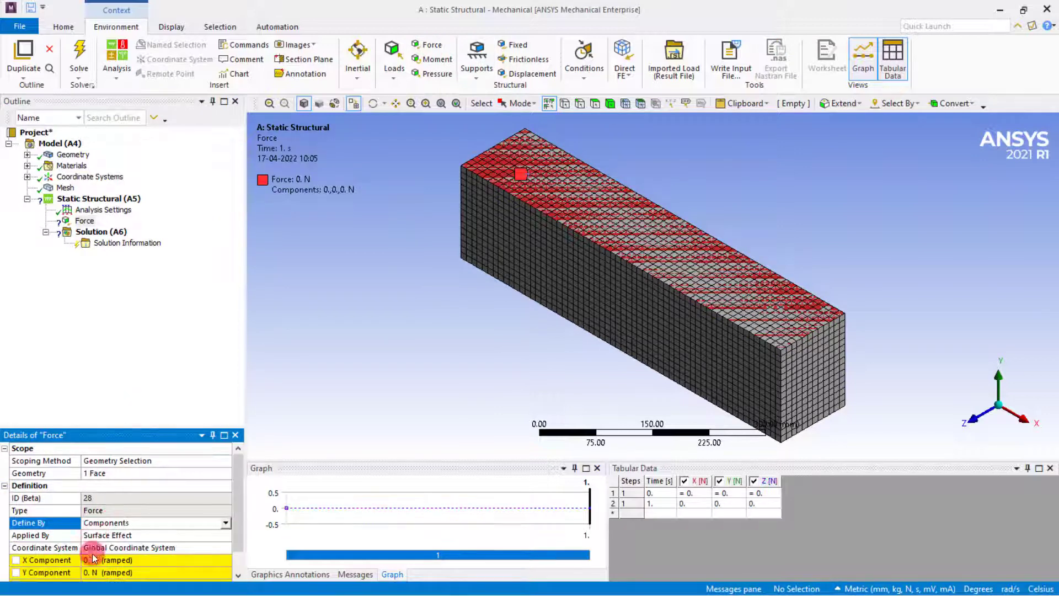
{"action": "left_click", "coordinate": [96, 572]}
{"action": "type", "text": "-1e5"}
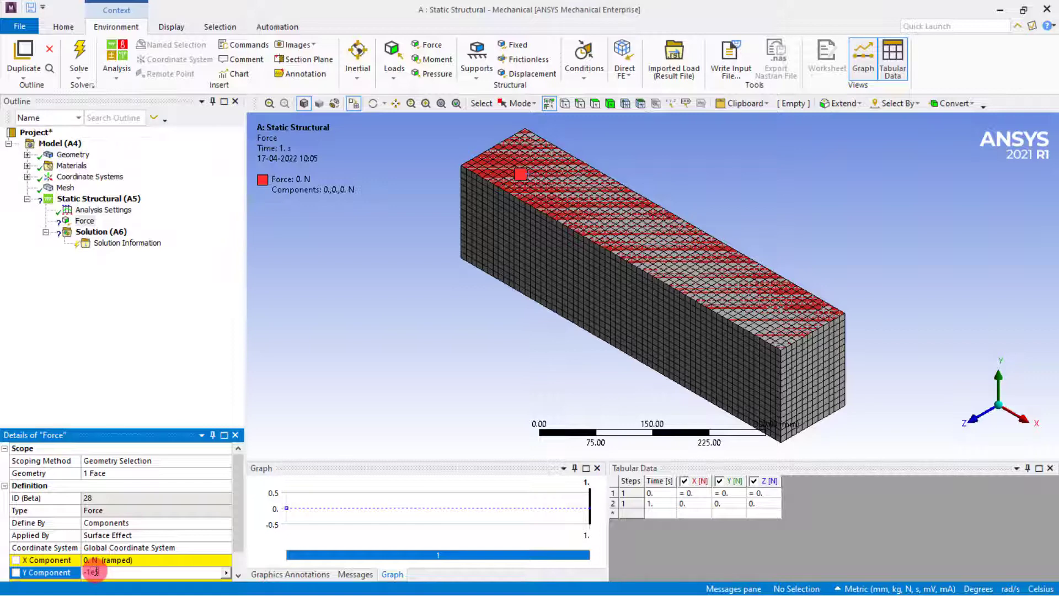
{"action": "key", "text": "Return"}
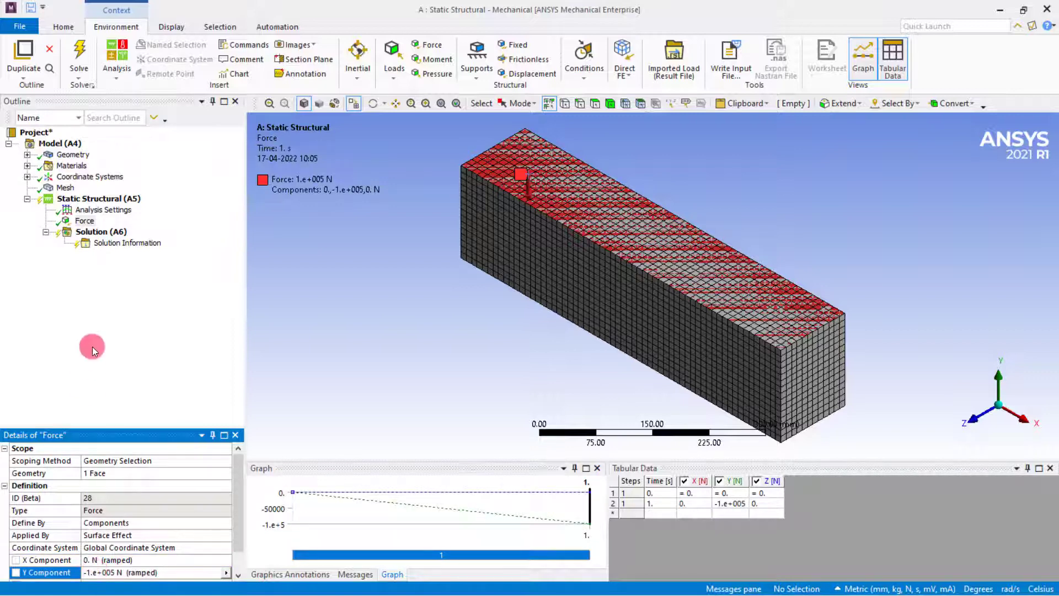
Add a fixed support on the two bottom edges at the opposite ends of the block.
{"action": "left_click", "coordinate": [118, 199]}
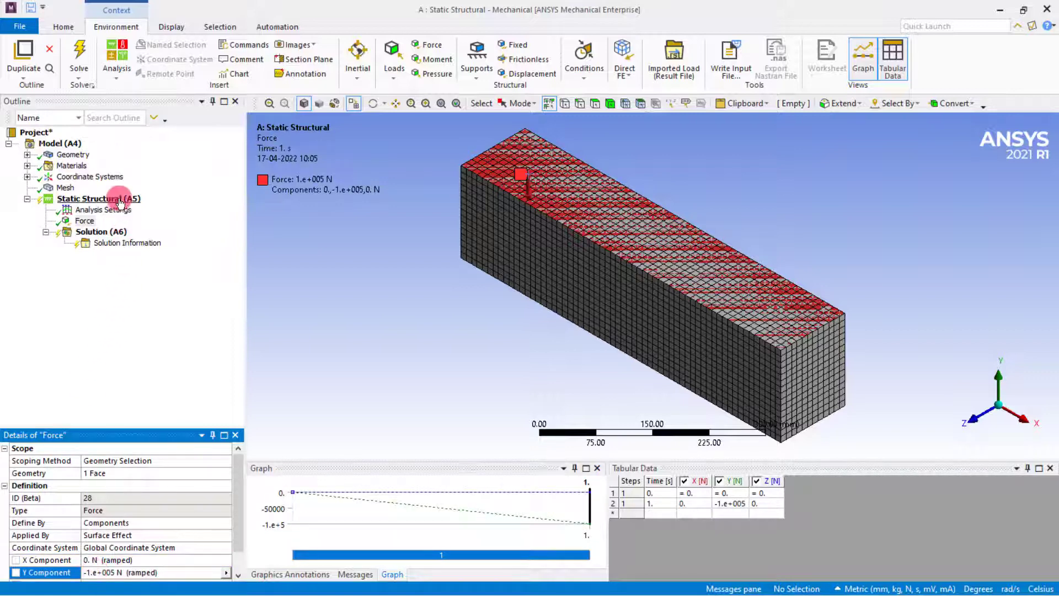
{"action": "left_click", "coordinate": [512, 44]}
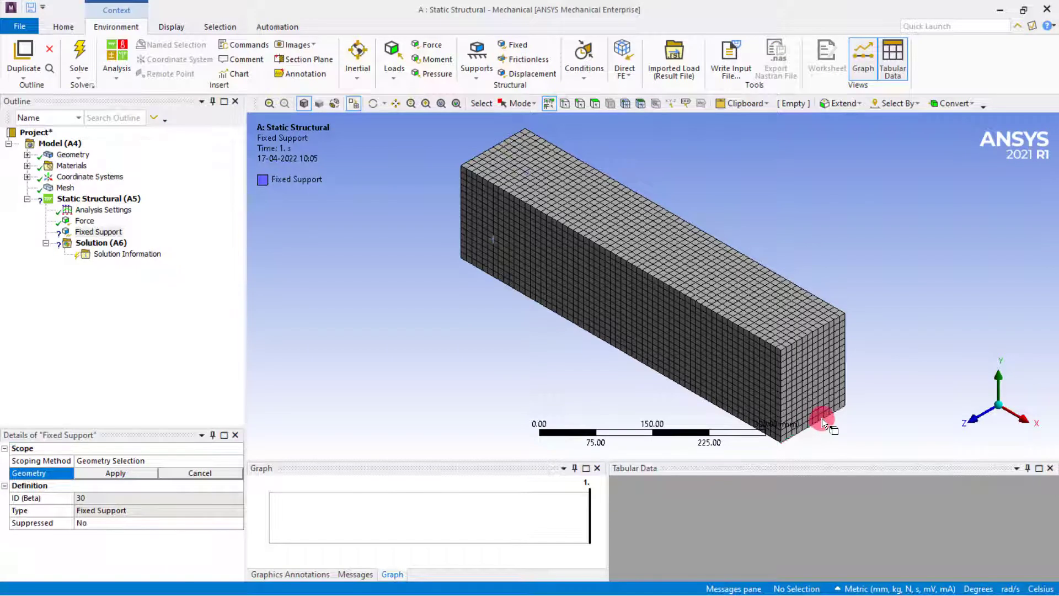
{"action": "left_click", "coordinate": [822, 418]}
{"action": "middle_click_drag", "start_coordinate": [440, 290], "coordinate": [450, 356]}
{"action": "left_click", "coordinate": [450, 355]}
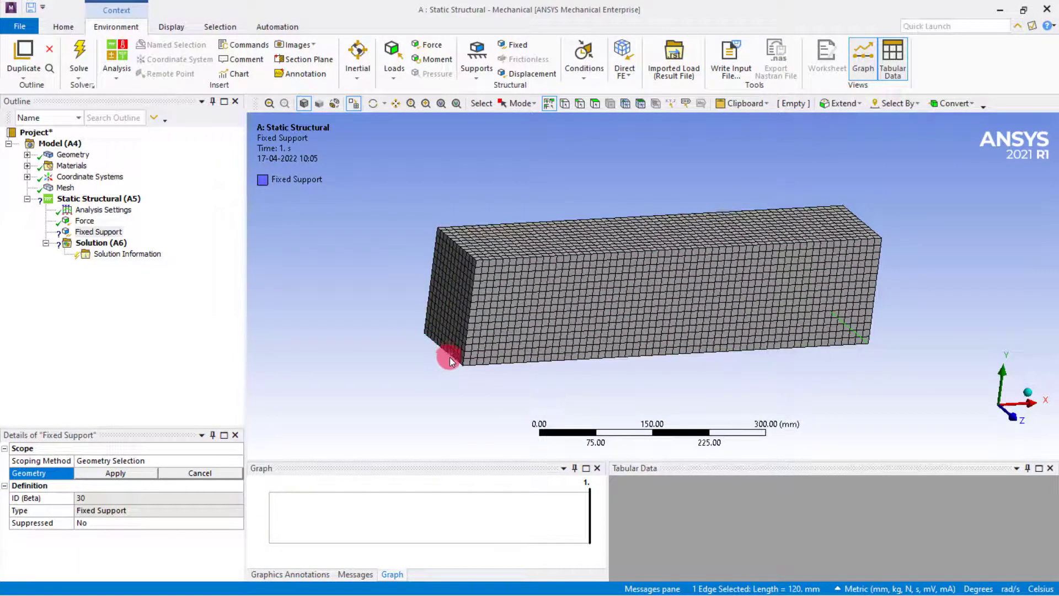
{"action": "left_click", "coordinate": [452, 356], "text": "ctrl"}
{"action": "left_click", "coordinate": [113, 472]}
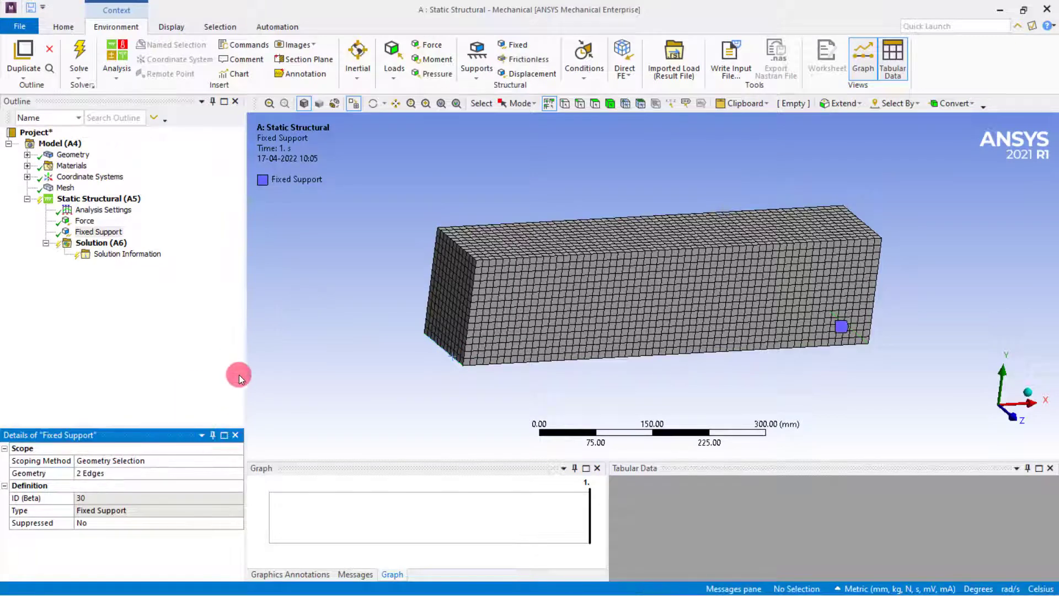
Add Total Deformation and Equivalent (von-Mises) Stress results to the static structural solution.
{"action": "left_click", "coordinate": [131, 247]}
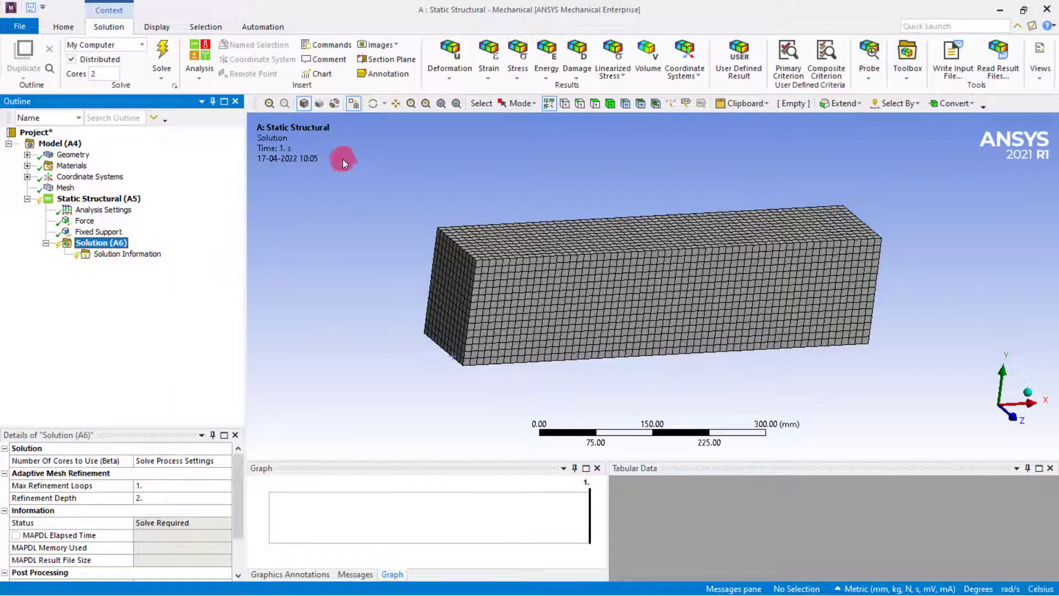
{"action": "left_click", "coordinate": [444, 77]}
{"action": "left_click", "coordinate": [453, 92]}
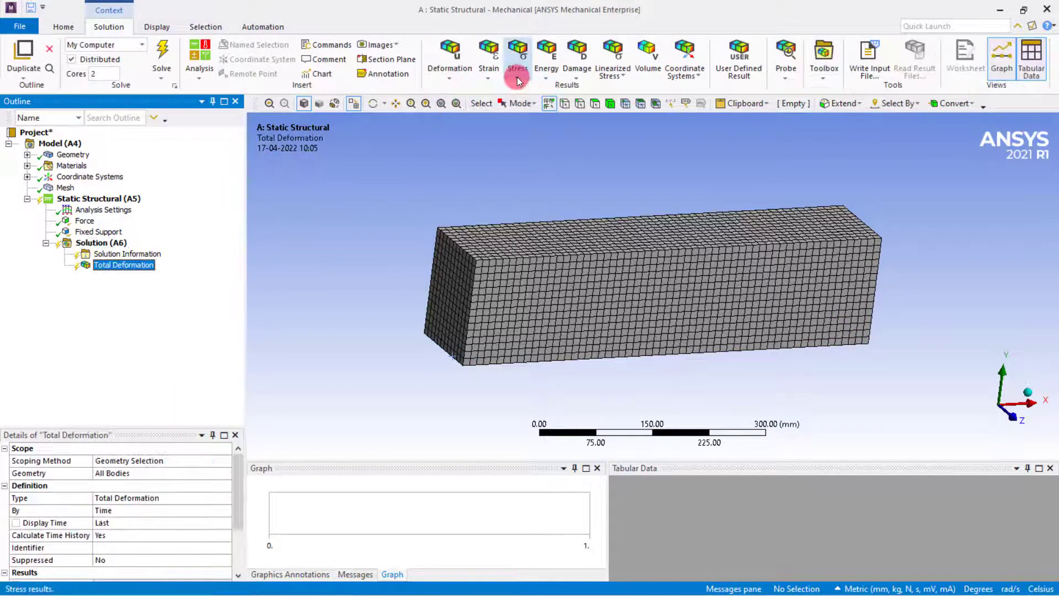
{"action": "left_click", "coordinate": [517, 78]}
{"action": "left_click", "coordinate": [565, 88]}
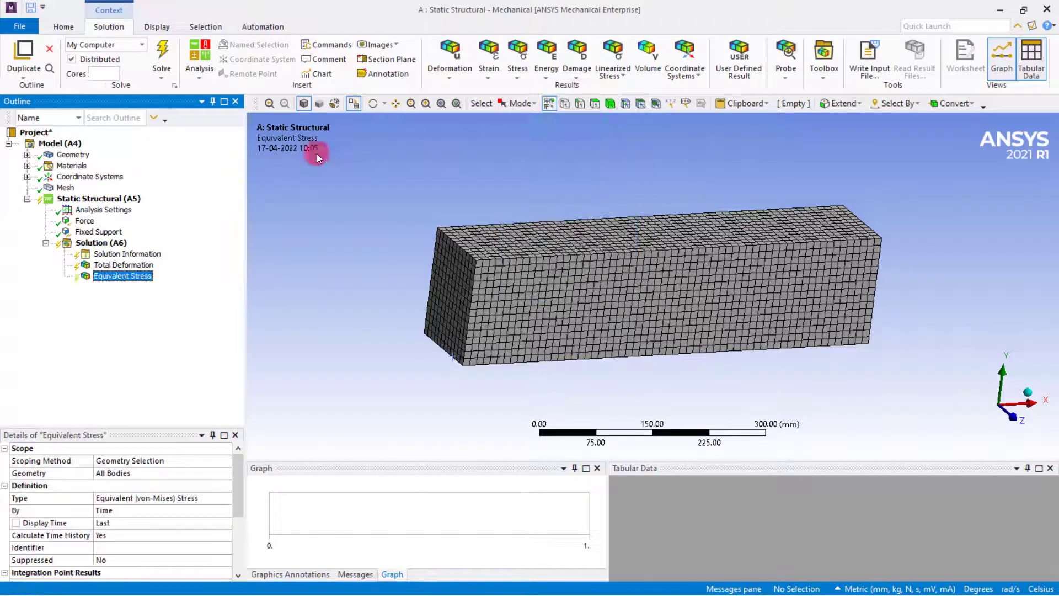
Solve the static structural analysis and display the Total Deformation result.
{"action": "right_click", "coordinate": [105, 246]}
{"action": "left_click", "coordinate": [126, 270]}
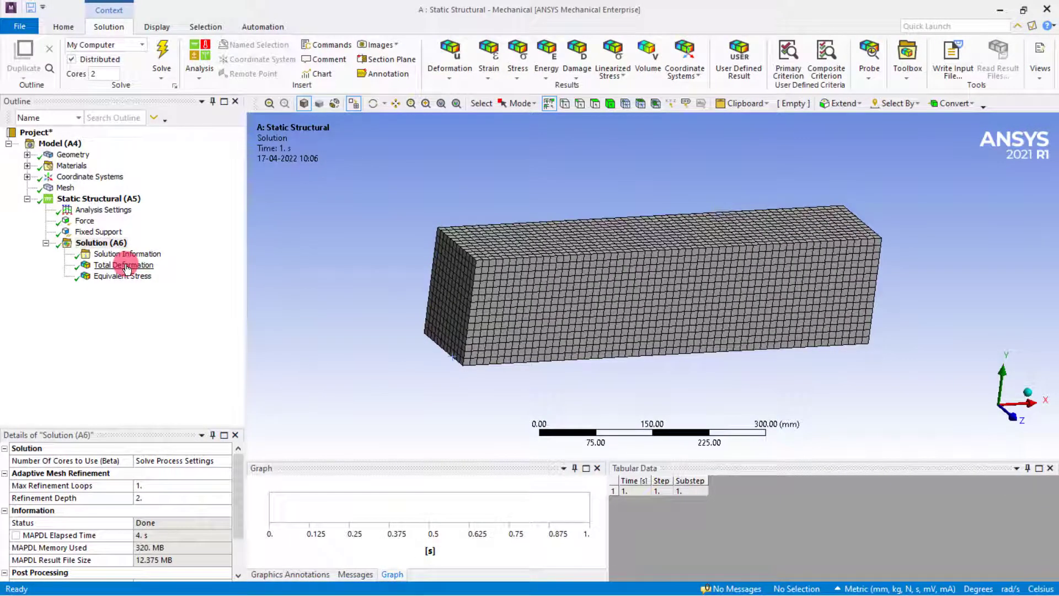
{"action": "left_click", "coordinate": [127, 267]}
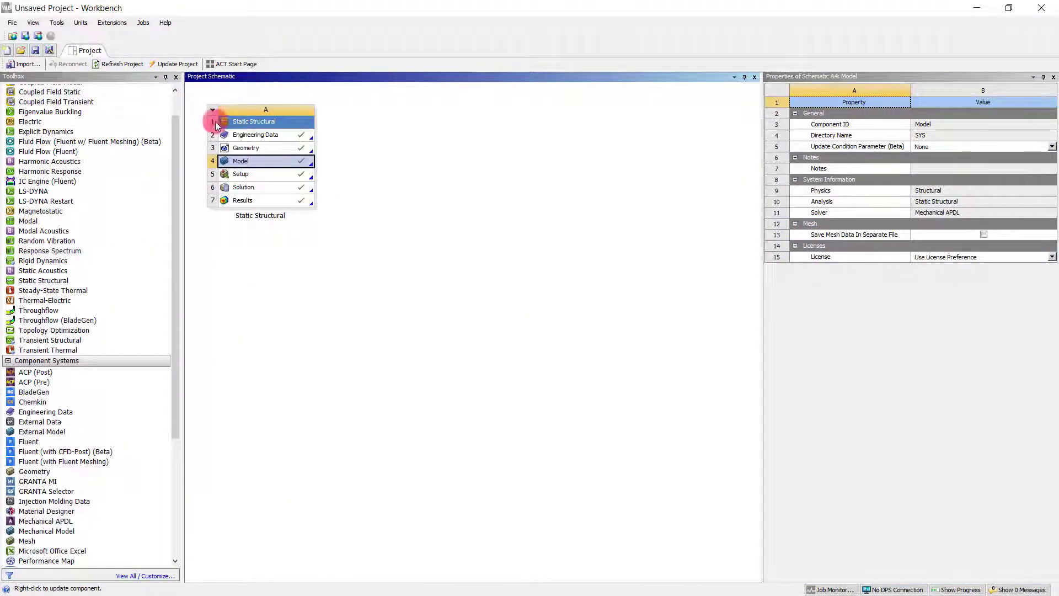
In Workbench, add a Topology Optimization system linked to the Static Structural solution and open its setup in Mechanical.
{"action": "scroll", "coordinate": [71, 182], "scroll_direction": "up", "scroll_amount": 1}
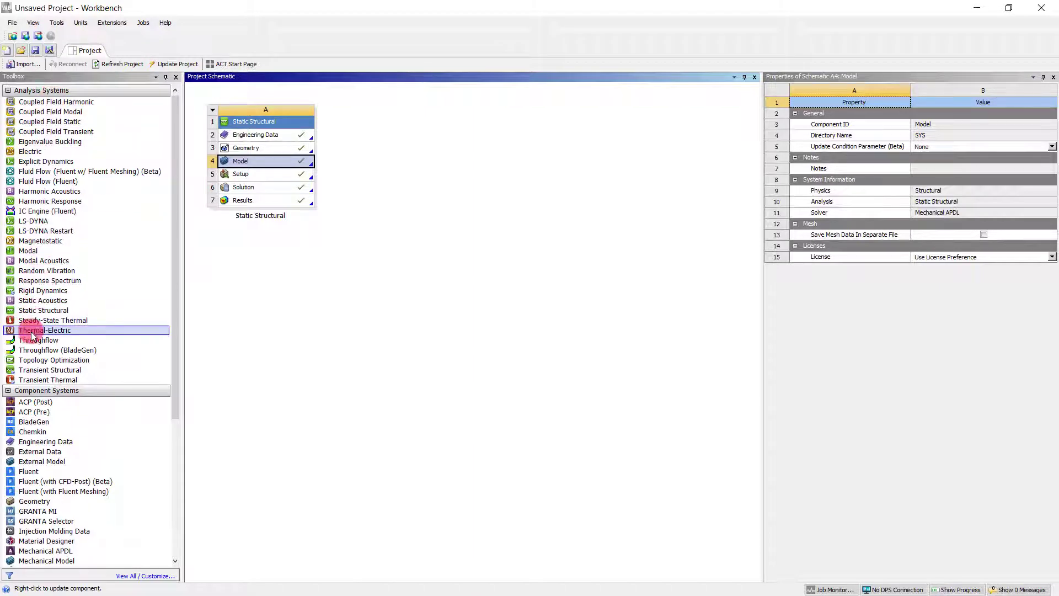
{"action": "left_click_drag", "start_coordinate": [33, 361], "coordinate": [260, 187]}
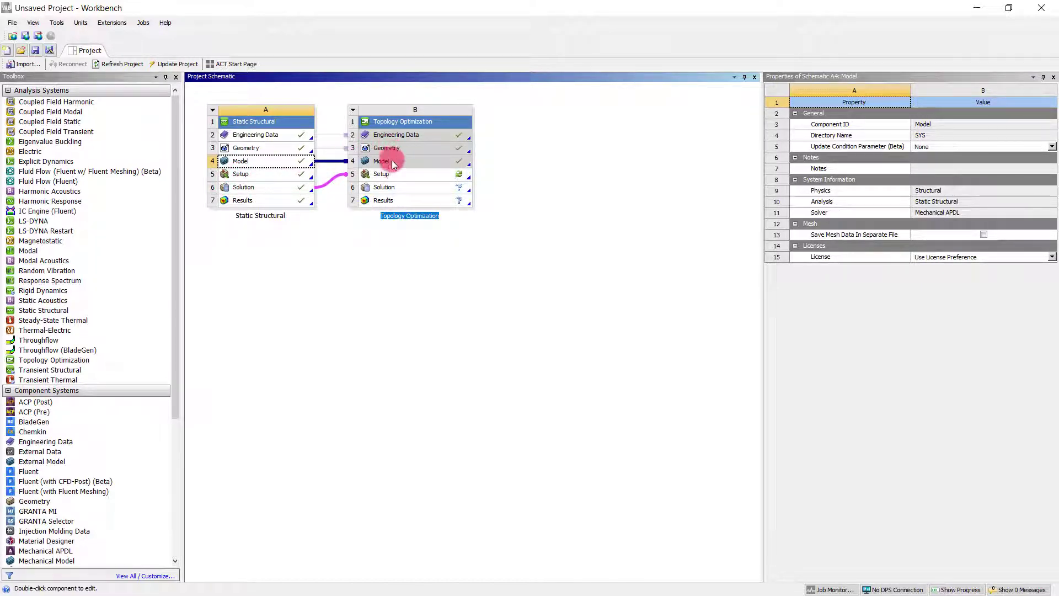
{"action": "double_click", "coordinate": [393, 173]}
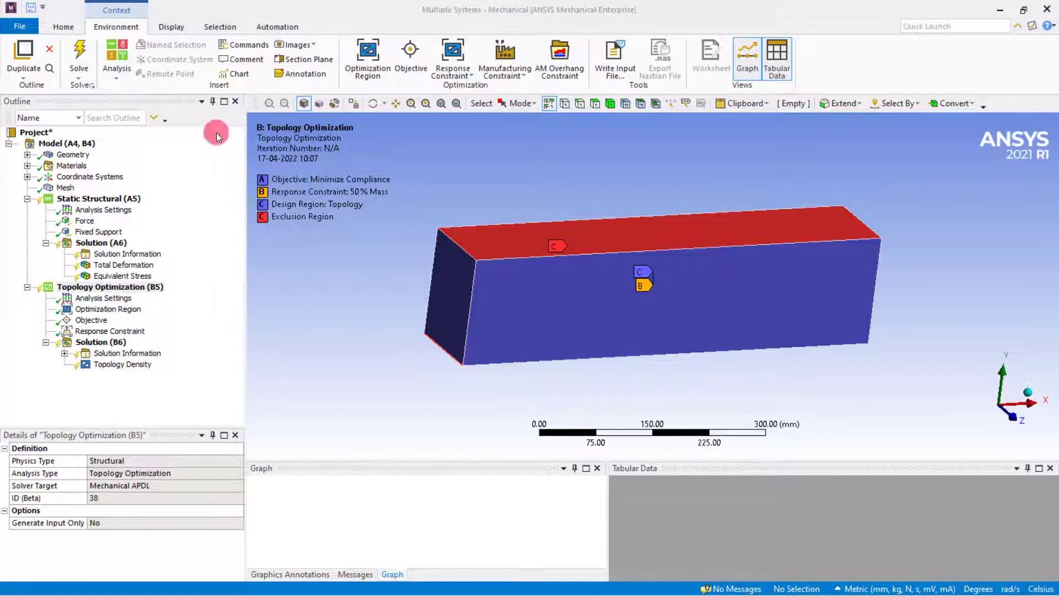
Change the response type of the topology optimization objective to Stress.
{"action": "left_click", "coordinate": [92, 326]}
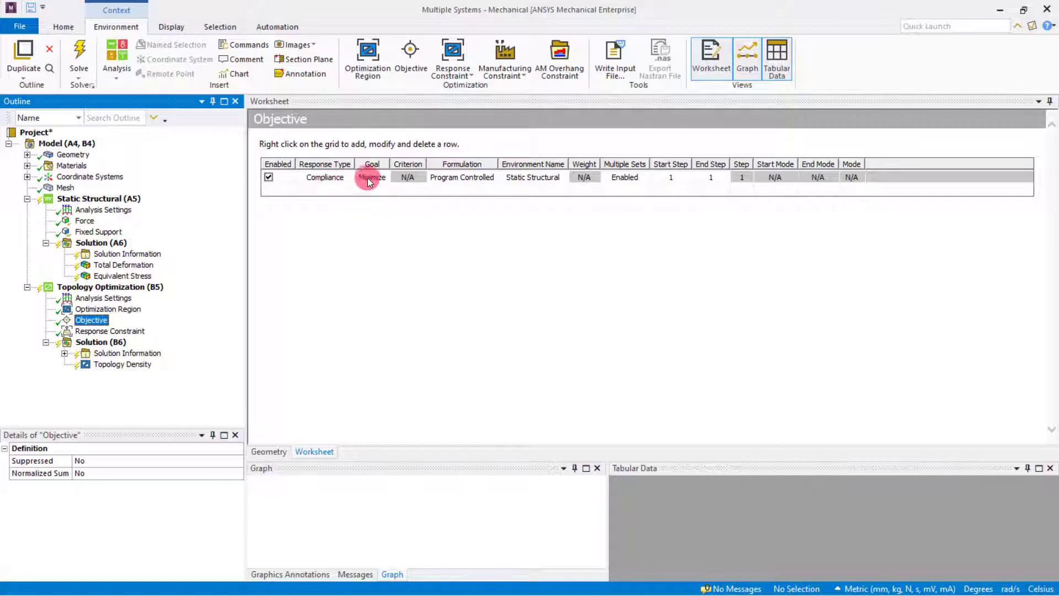
{"action": "left_click", "coordinate": [341, 179]}
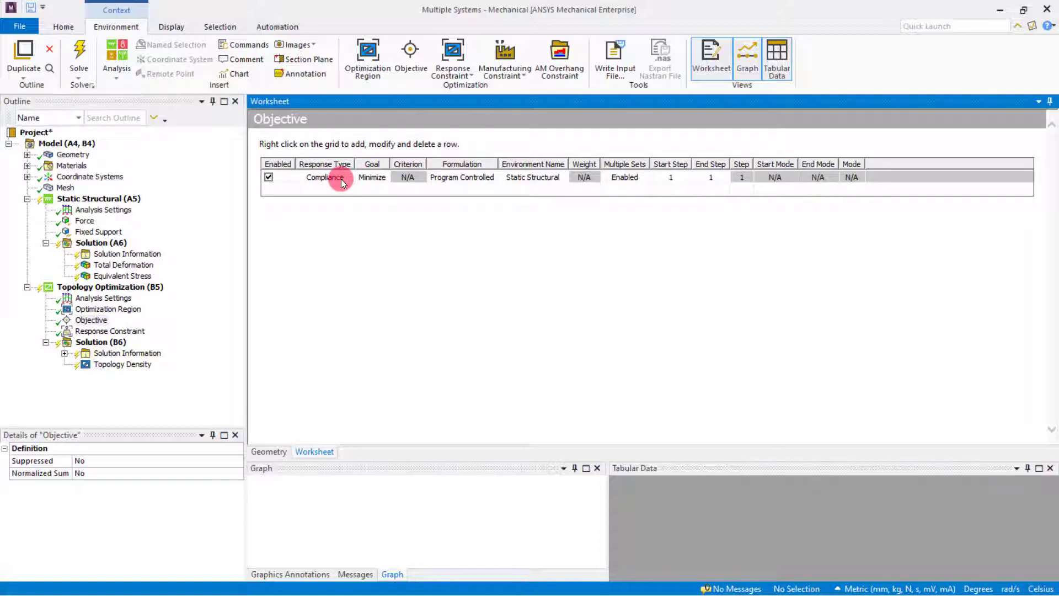
{"action": "left_click", "coordinate": [341, 179]}
{"action": "left_click", "coordinate": [342, 179]}
{"action": "left_click", "coordinate": [349, 180]}
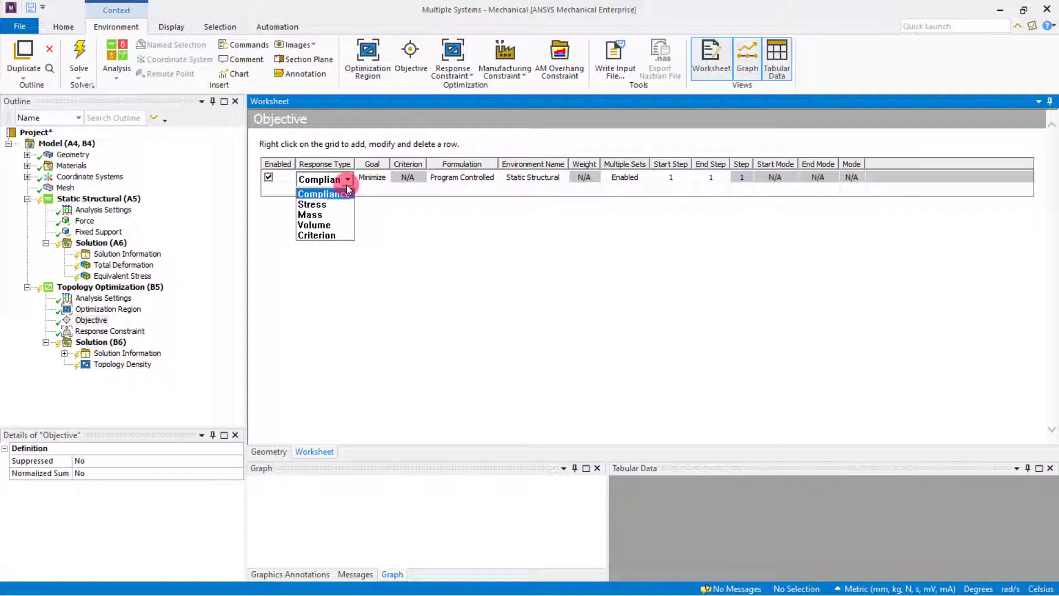
{"action": "left_click", "coordinate": [329, 203]}
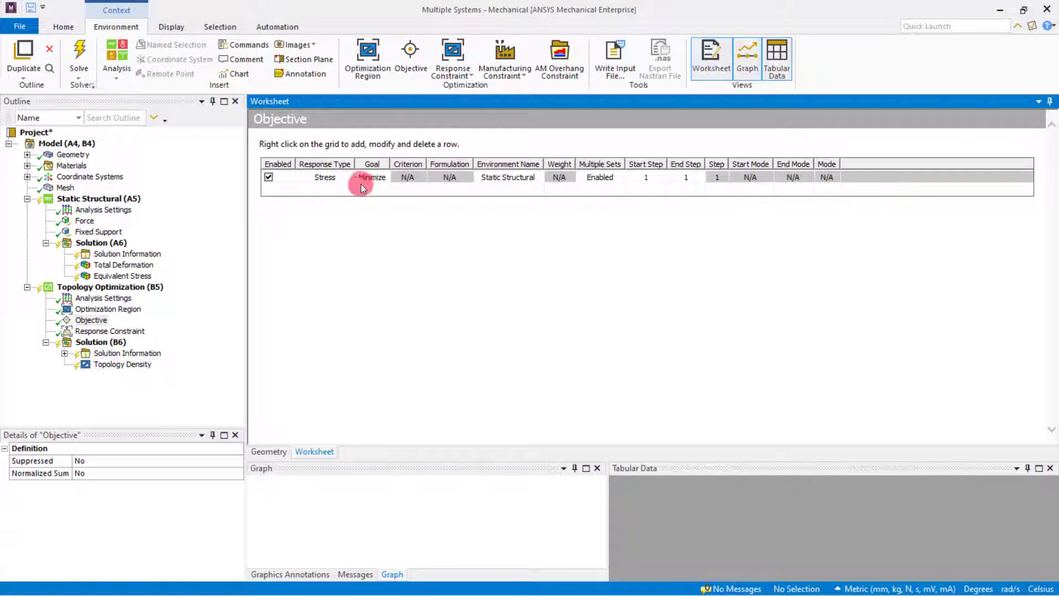
Set the response type of the topology optimization objective to Compliance.
{"action": "left_click", "coordinate": [329, 180]}
{"action": "left_click", "coordinate": [344, 177]}
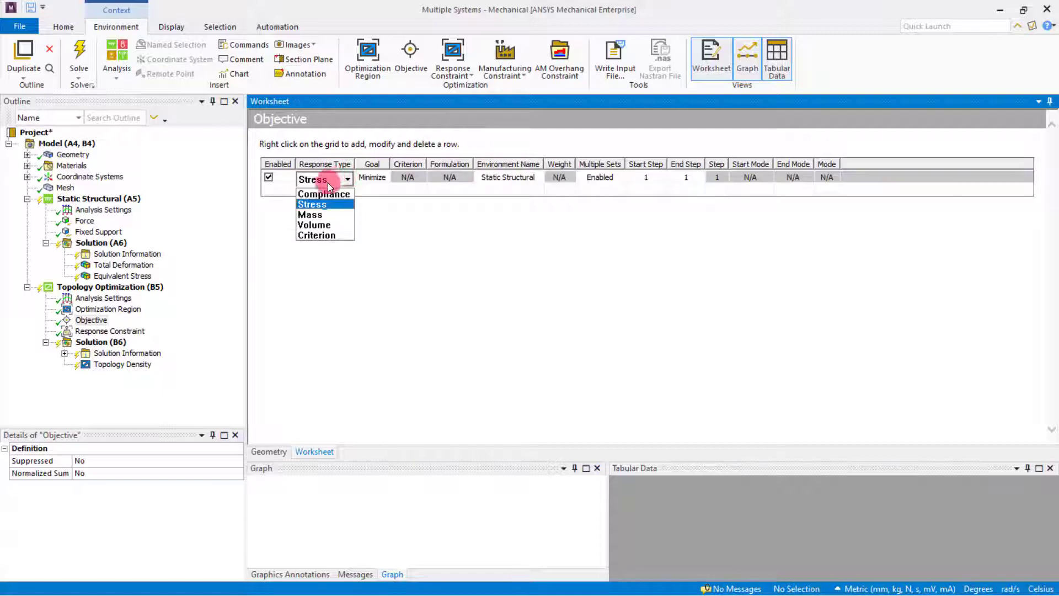
{"action": "left_click", "coordinate": [324, 194]}
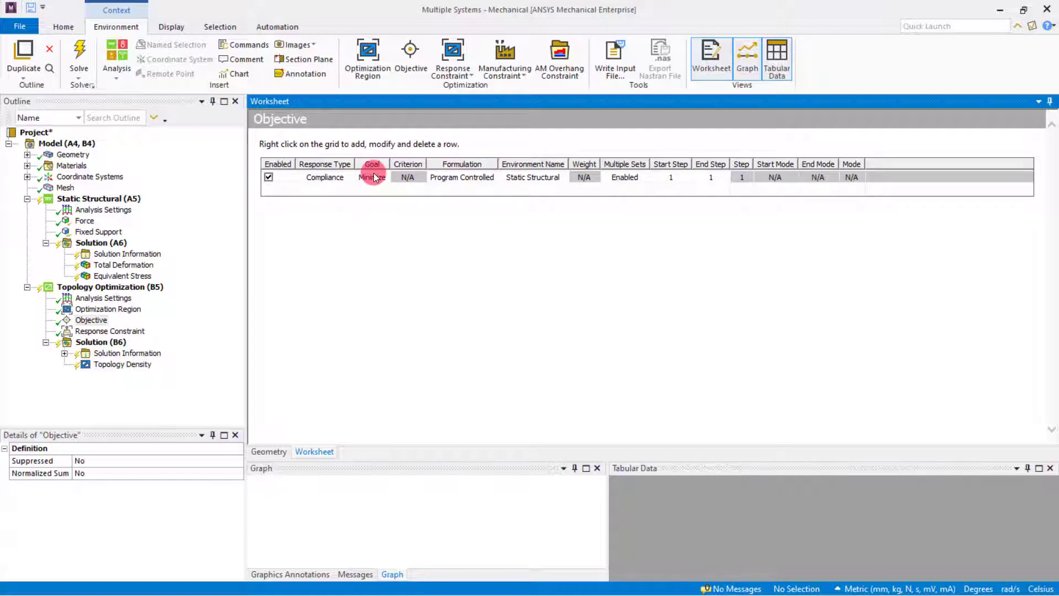
Review the settings of the response constraint, the optimization region and the objective of the topology optimization.
{"action": "left_click", "coordinate": [123, 332]}
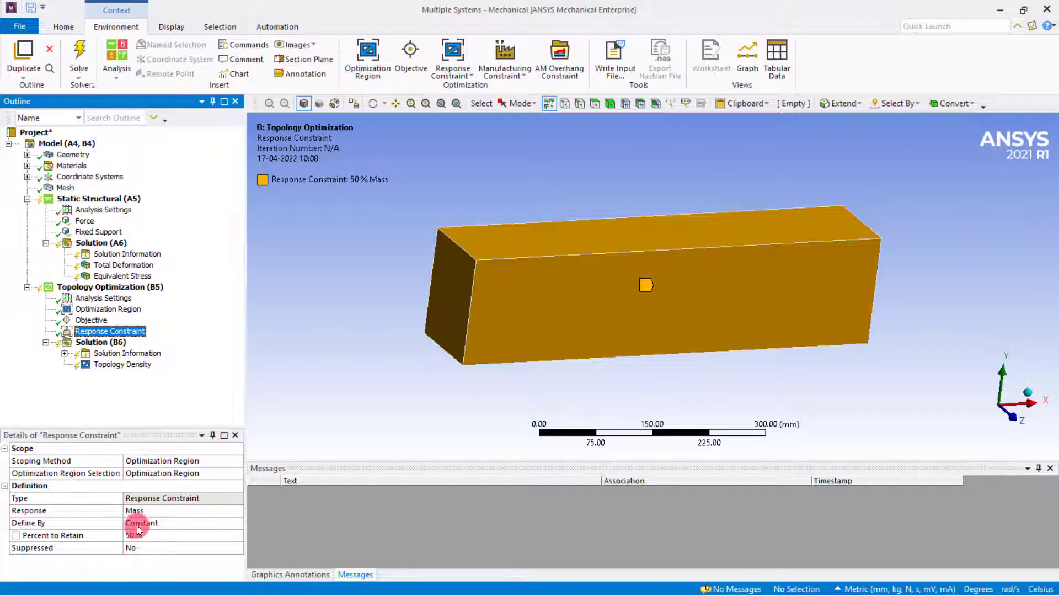
{"action": "left_click", "coordinate": [111, 309]}
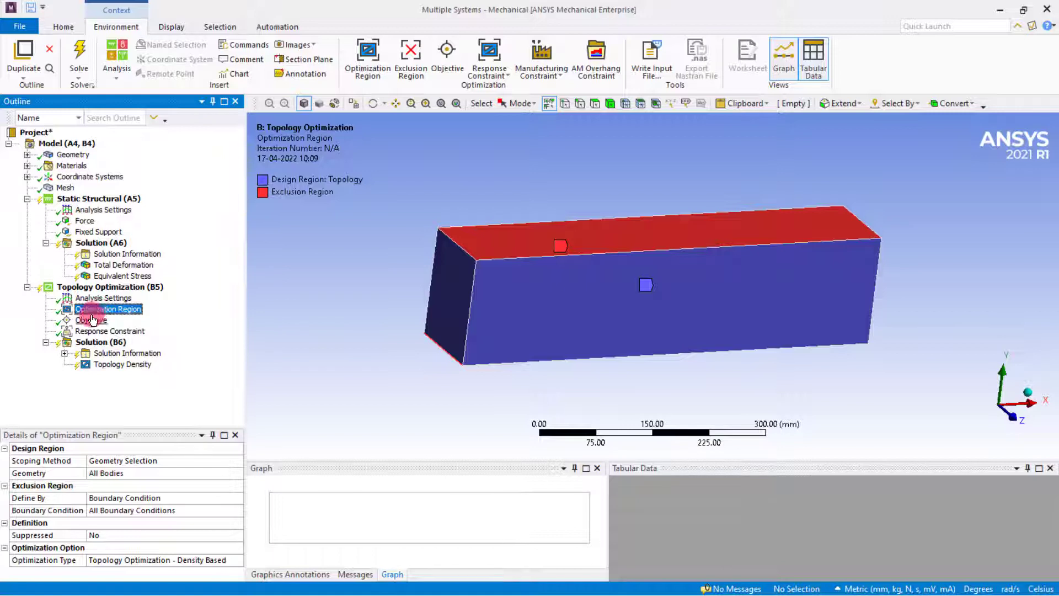
{"action": "left_click", "coordinate": [104, 320]}
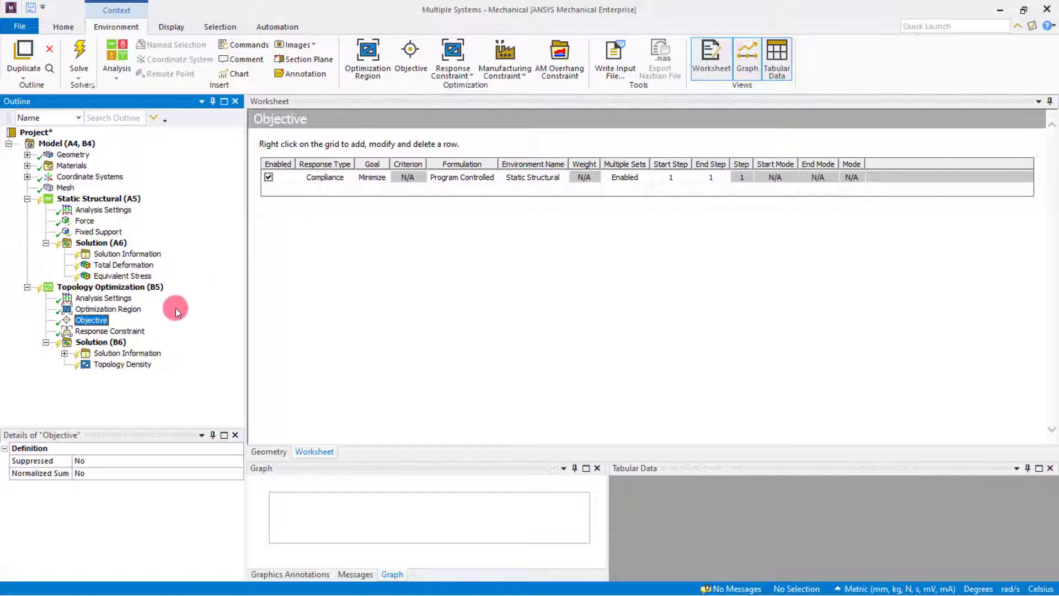
{"action": "left_click", "coordinate": [121, 332]}
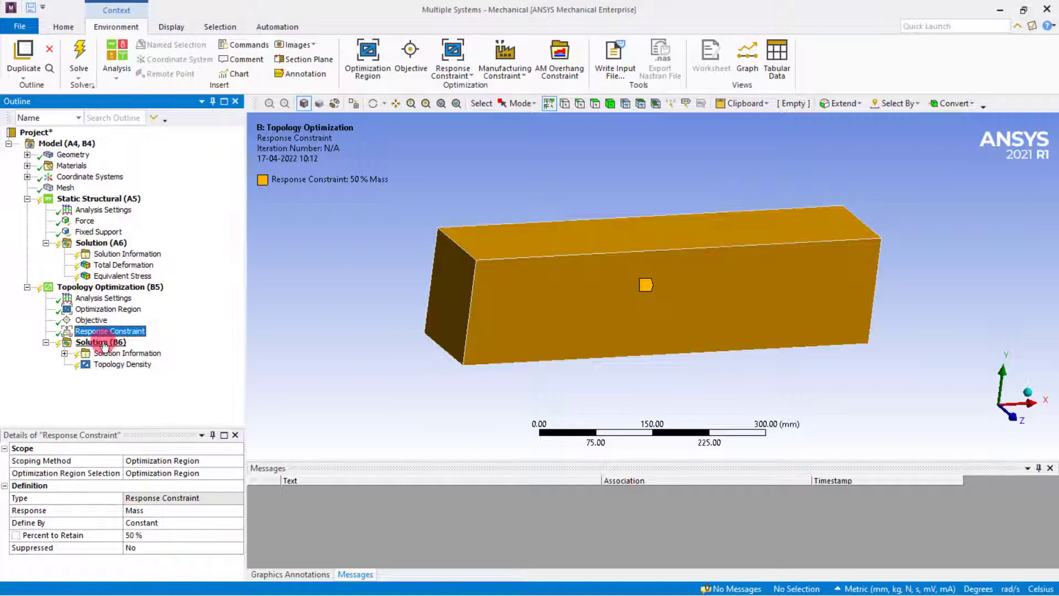
Add a User Defined Result with the expression TOPO to the topology optimization solution.
{"action": "left_click", "coordinate": [104, 344]}
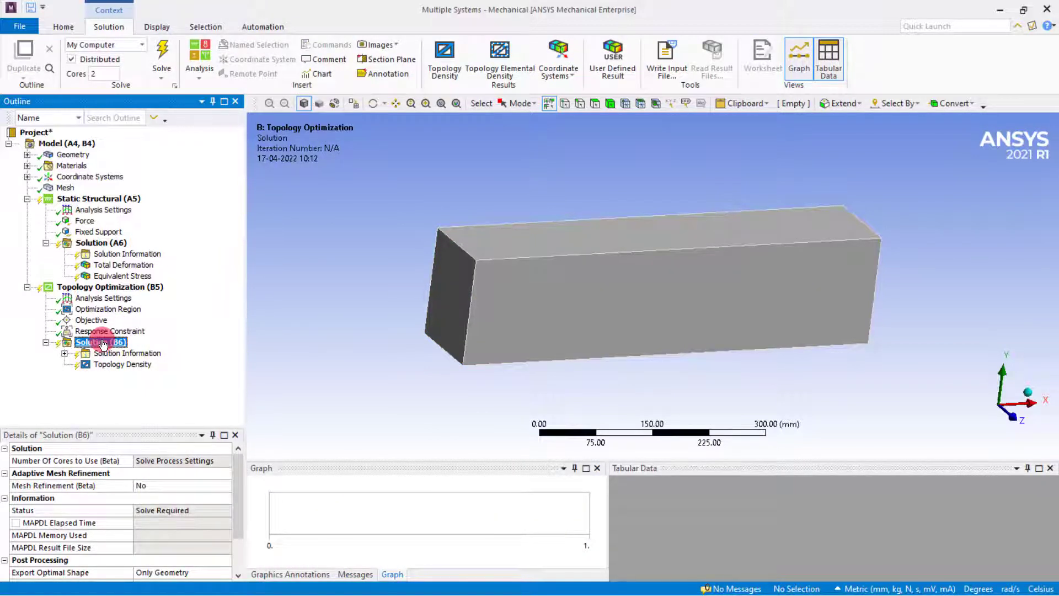
{"action": "right_click", "coordinate": [104, 344]}
{"action": "mouse_move", "coordinate": [134, 348]}
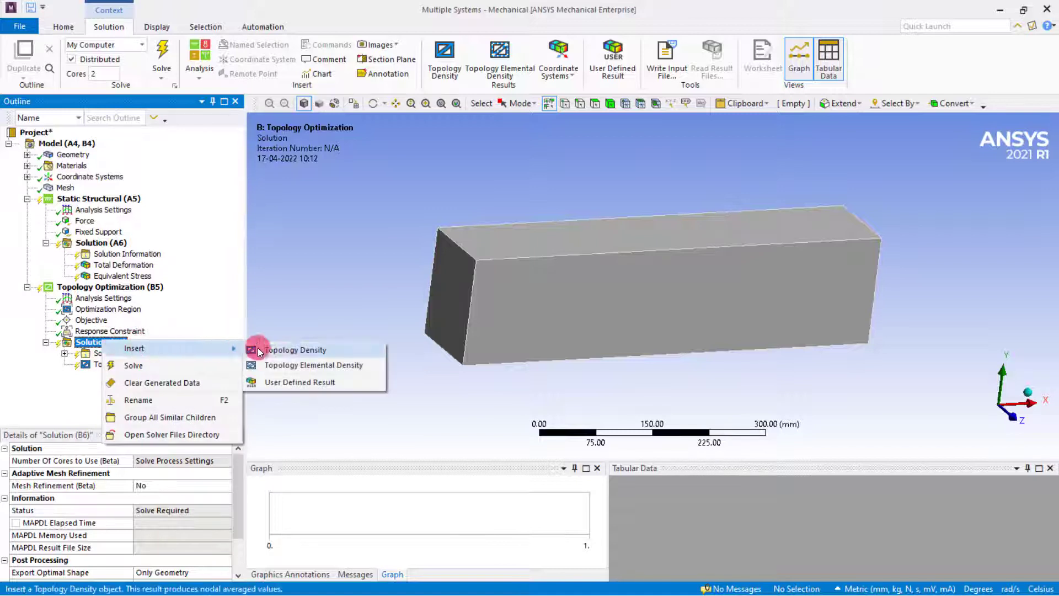
{"action": "left_click", "coordinate": [286, 382]}
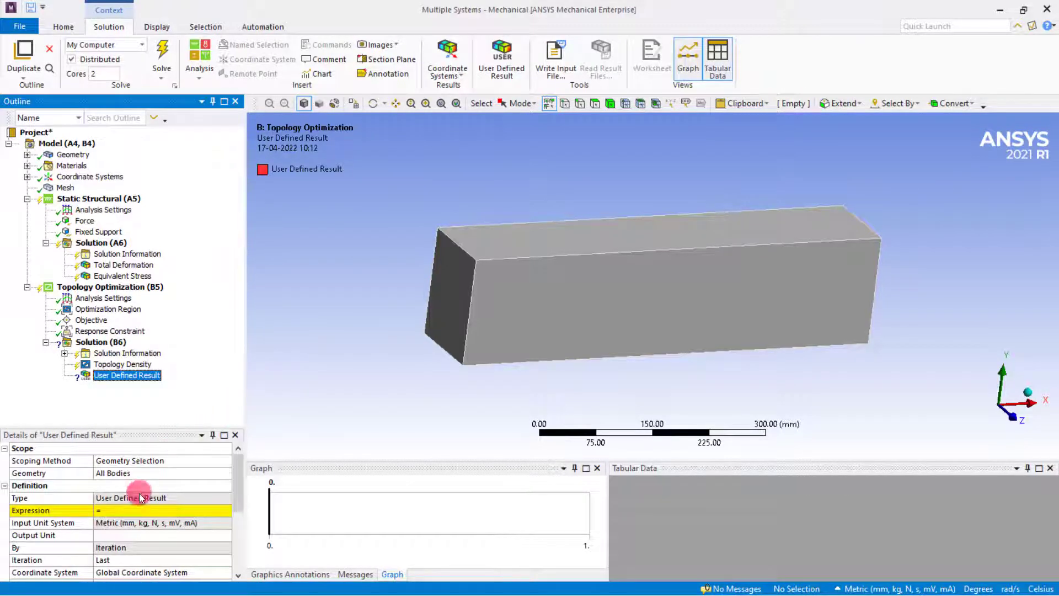
{"action": "left_click", "coordinate": [126, 512]}
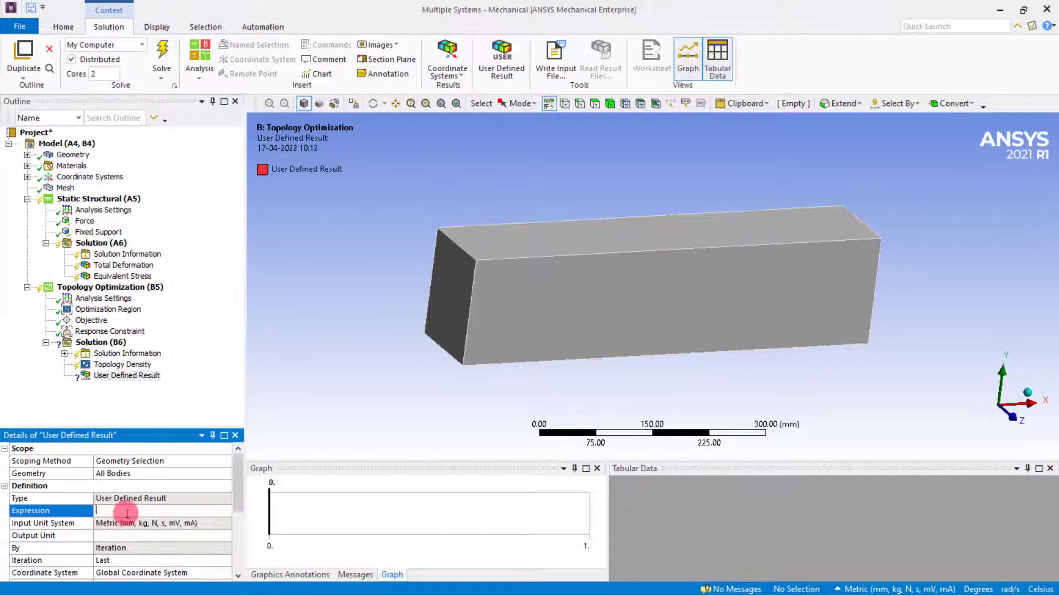
{"action": "type", "text": "= TOPO"}
{"action": "key", "text": "Return"}
{"action": "left_click", "coordinate": [117, 497]}
{"action": "left_click", "coordinate": [119, 467]}
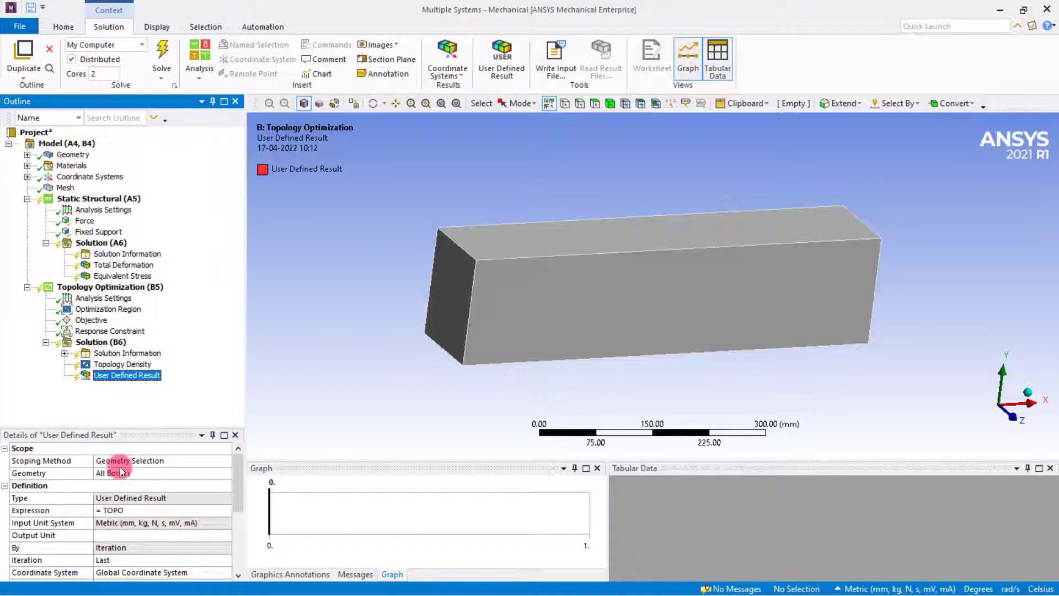
Duplicate the TOPO user defined result without results and set the copy's expression to ETOPO.
{"action": "right_click", "coordinate": [121, 381]}
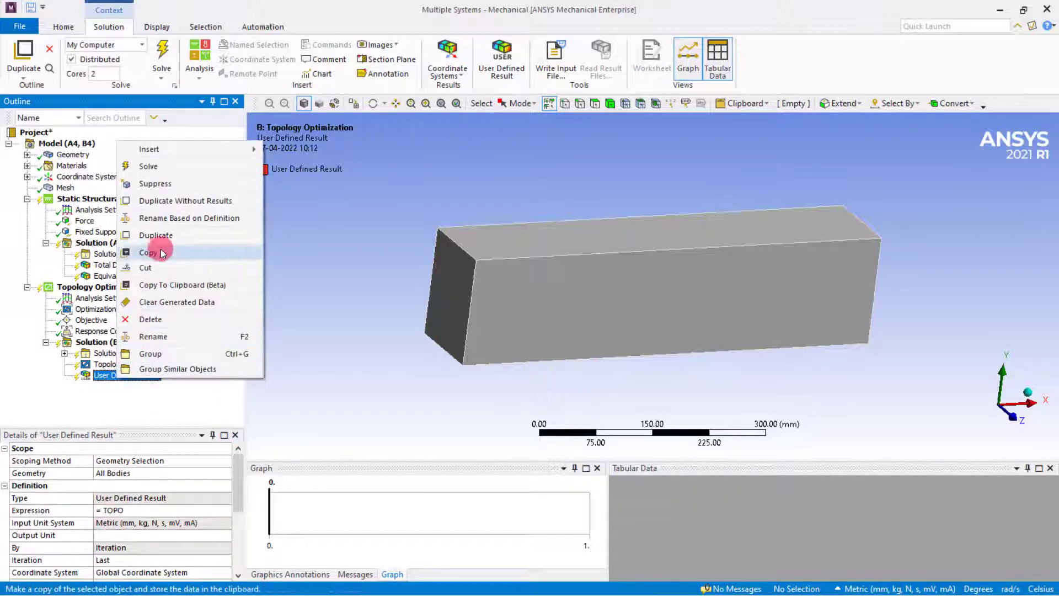
{"action": "left_click", "coordinate": [165, 200]}
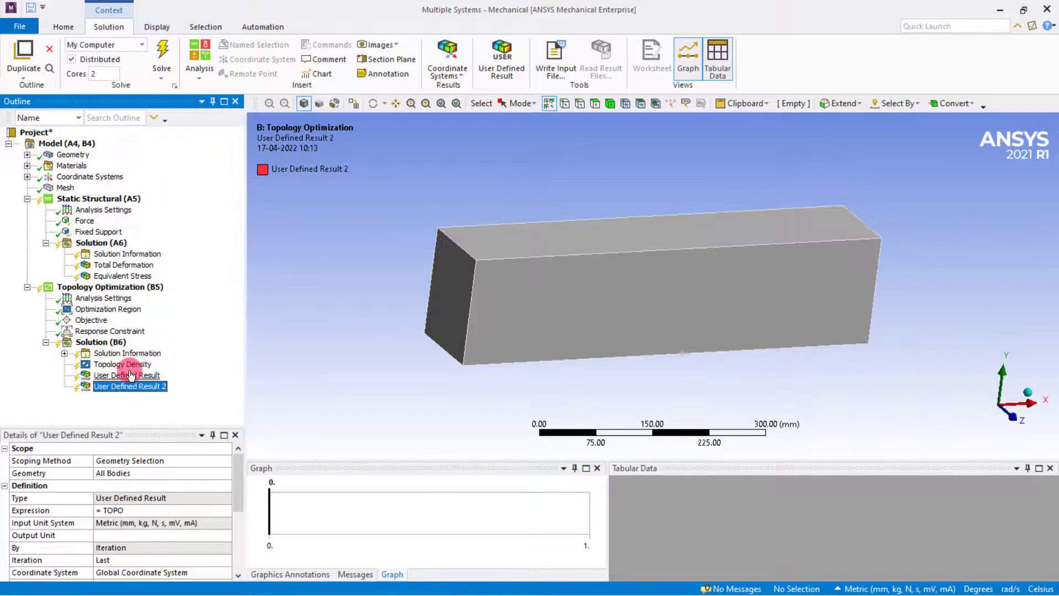
{"action": "left_click", "coordinate": [125, 510]}
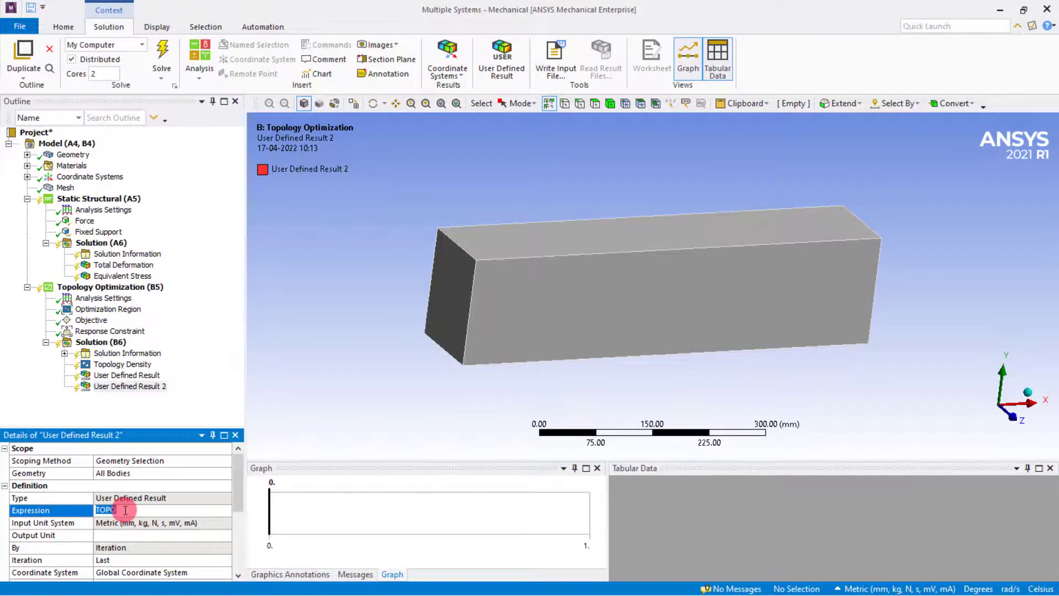
{"action": "type", "text": "ETOPO"}
{"action": "key", "text": "Return"}
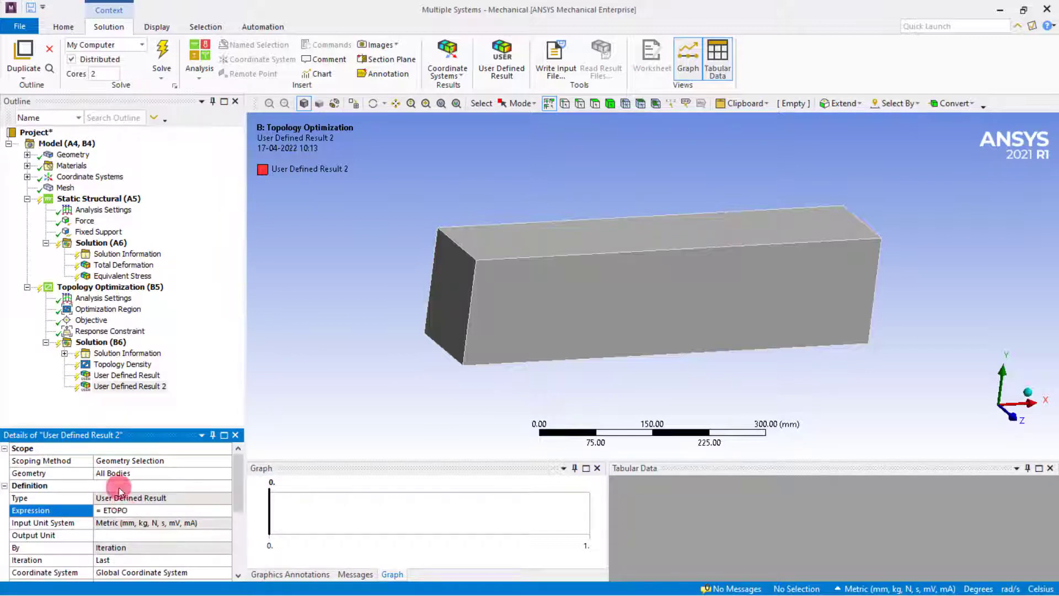
Solve the topology optimization and display the Topology Density result.
{"action": "right_click", "coordinate": [118, 342]}
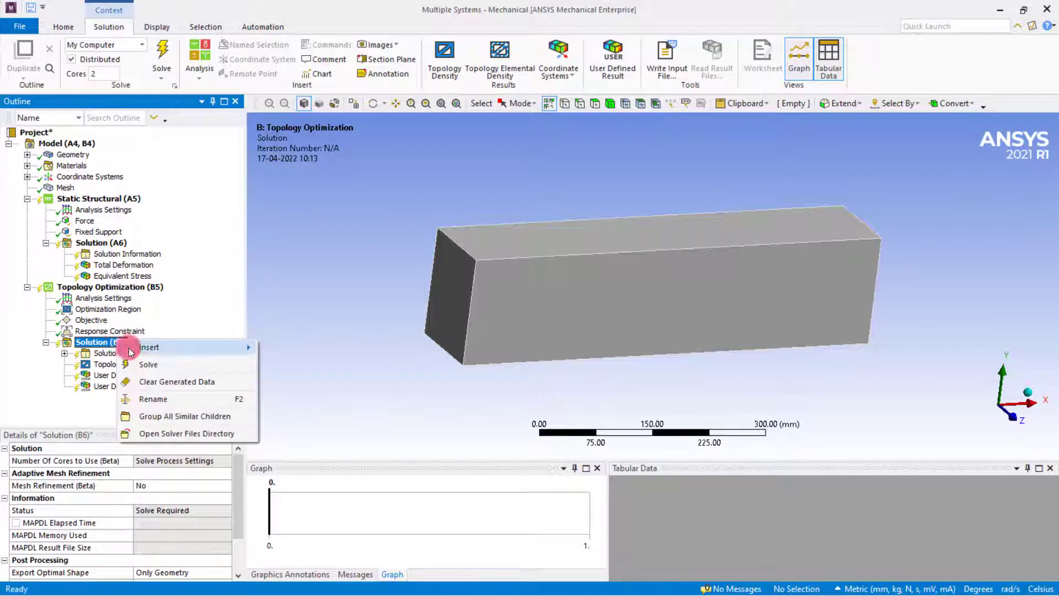
{"action": "left_click", "coordinate": [145, 364]}
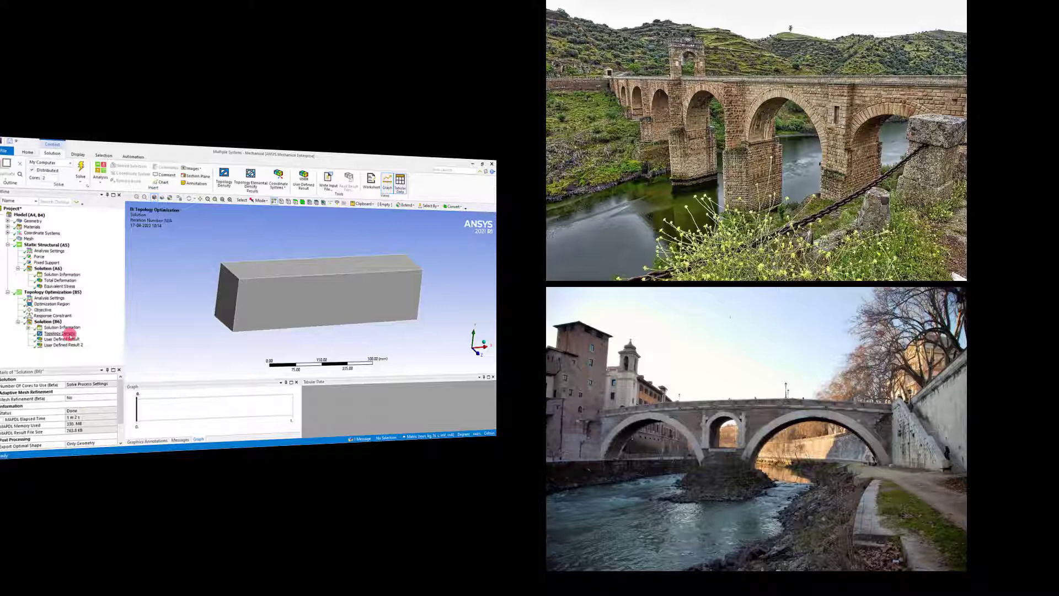
{"action": "left_click", "coordinate": [58, 322]}
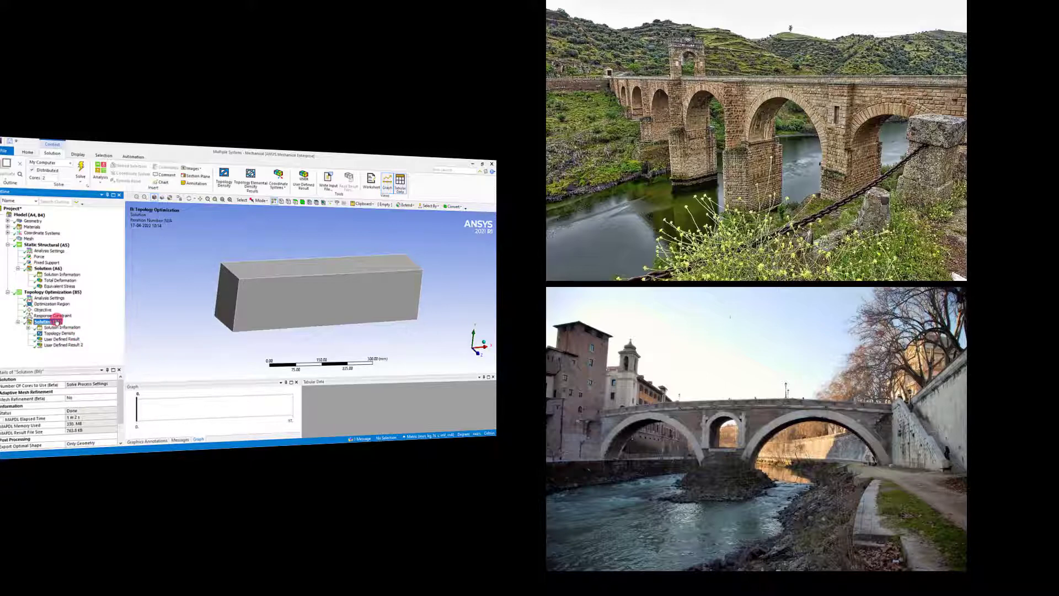
{"action": "left_click", "coordinate": [60, 333]}
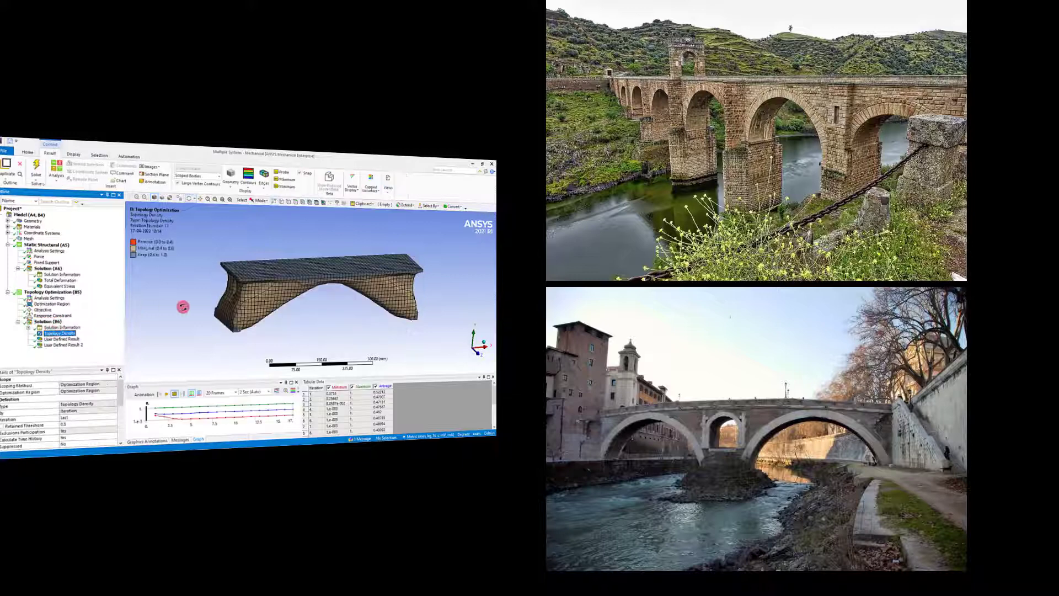
Animate the Topology Density result and examine it alongside the TOPO result and the response constraint settings.
{"action": "mouse_move", "coordinate": [246, 299]}
{"action": "left_mouse_down"}
{"action": "mouse_move", "coordinate": [217, 278]}
{"action": "mouse_move", "coordinate": [241, 299]}
{"action": "mouse_move", "coordinate": [259, 297]}
{"action": "mouse_move", "coordinate": [230, 300]}
{"action": "mouse_move", "coordinate": [250, 315]}
{"action": "mouse_move", "coordinate": [241, 314]}
{"action": "left_mouse_up"}
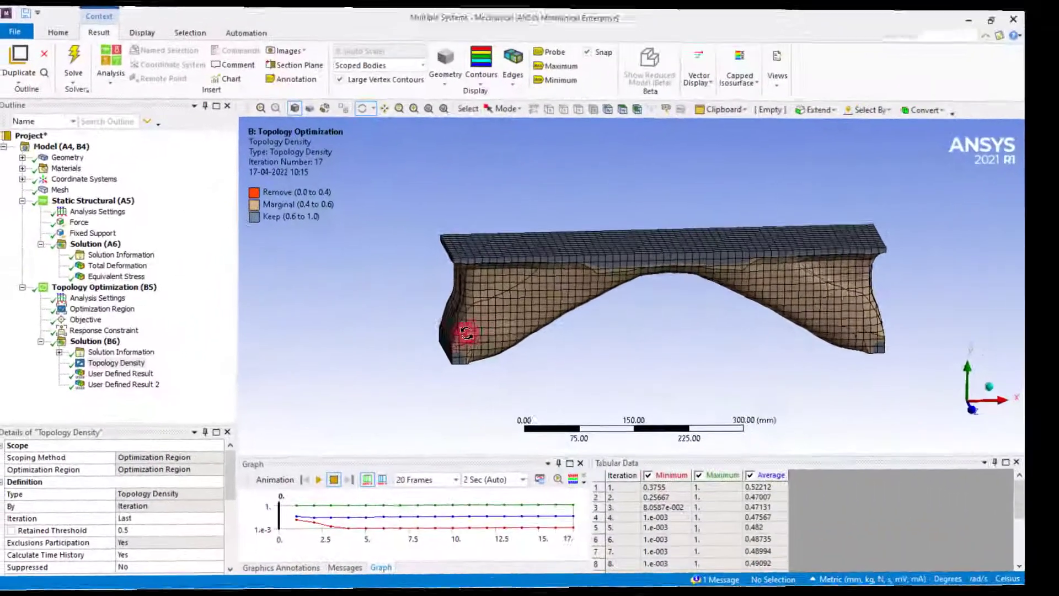
{"action": "left_click", "coordinate": [329, 484]}
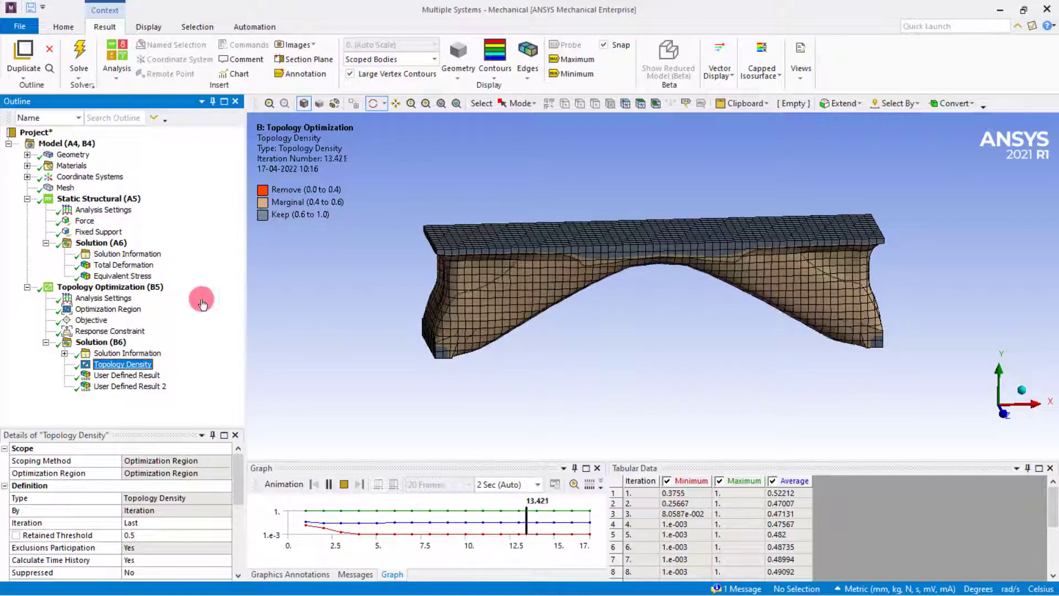
{"action": "left_click", "coordinate": [138, 376]}
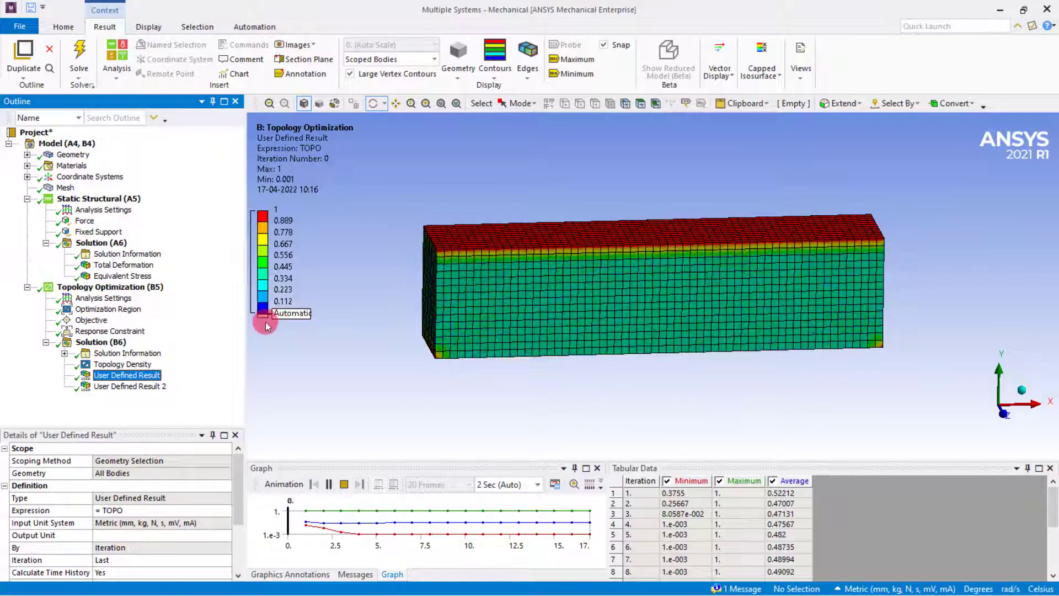
{"action": "left_click", "coordinate": [130, 364]}
{"action": "left_click", "coordinate": [127, 332]}
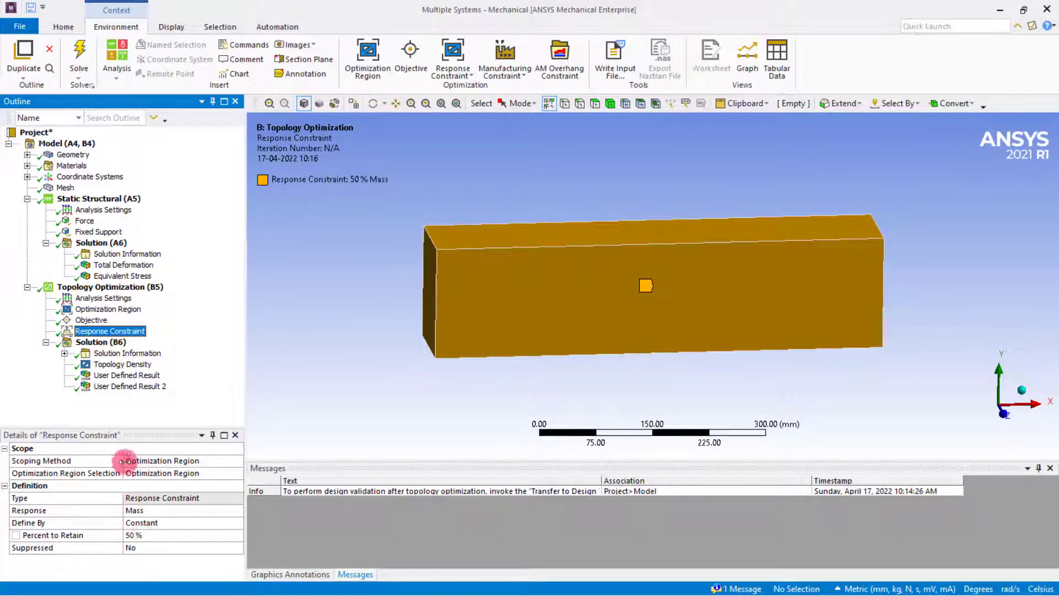
{"action": "left_click", "coordinate": [105, 364]}
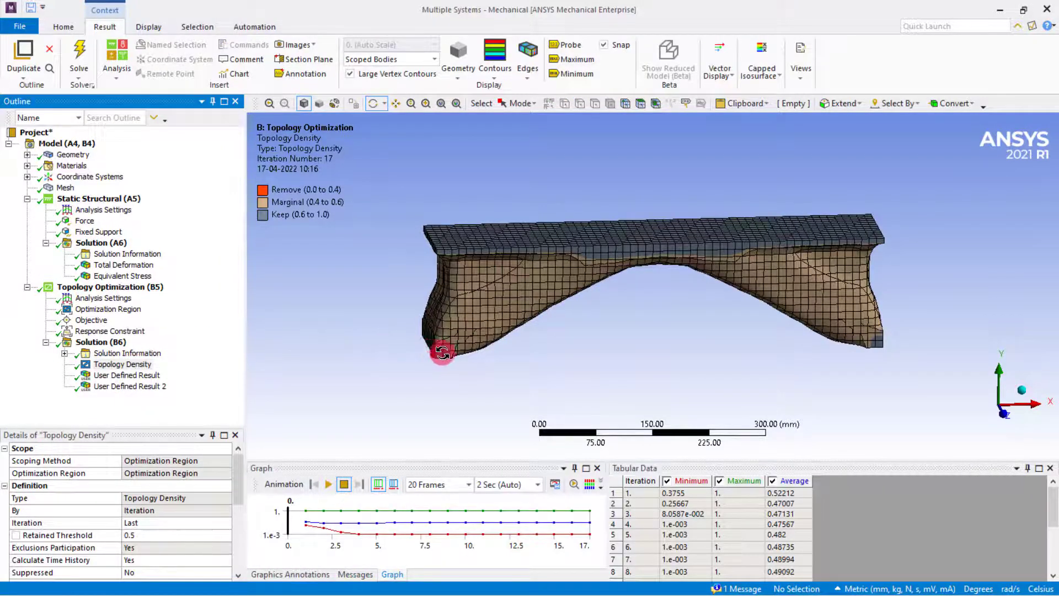
{"action": "left_click_drag", "start_coordinate": [440, 350], "coordinate": [473, 359]}
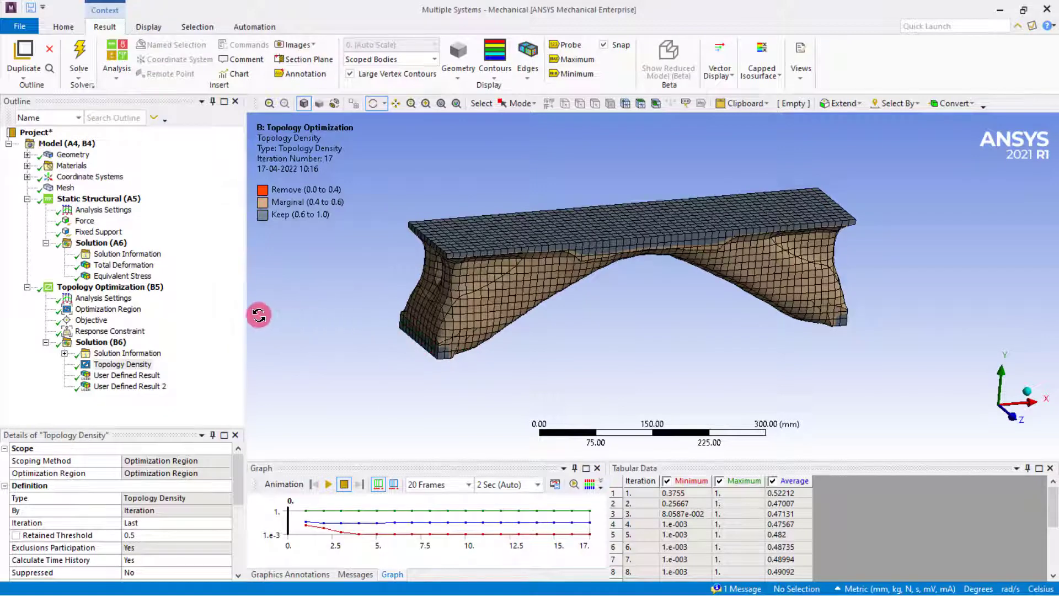
Set the response constraint's percent of mass to retain to 20%.
{"action": "left_click", "coordinate": [113, 331]}
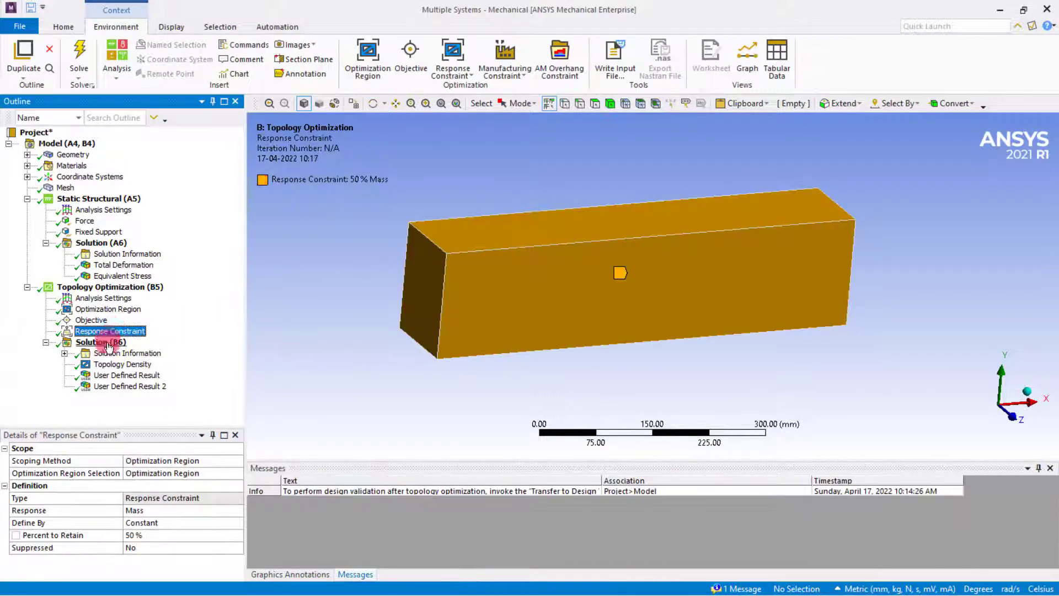
{"action": "left_click", "coordinate": [135, 537]}
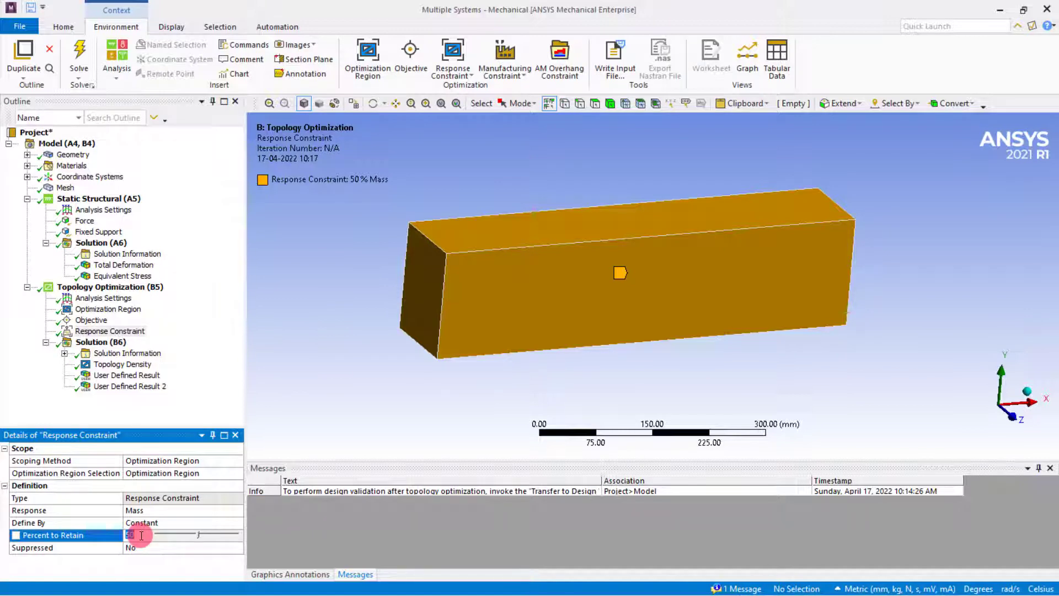
{"action": "type", "text": "20"}
{"action": "key", "text": "Return"}
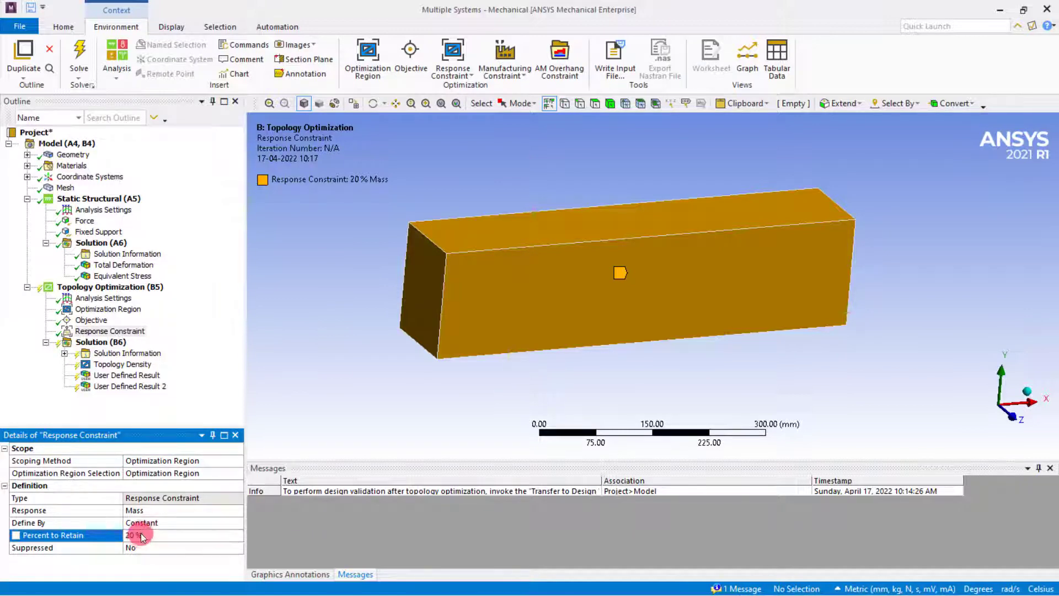
Solve the topology optimization again with the changed mass constraint and show its Topology Density result.
{"action": "right_click", "coordinate": [114, 343]}
{"action": "left_click", "coordinate": [138, 366]}
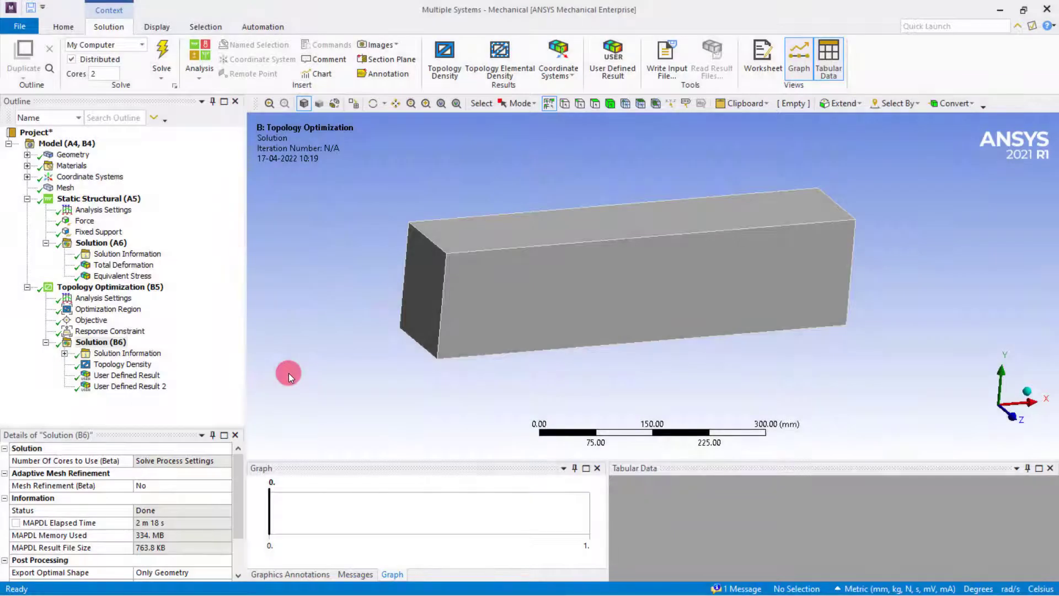
{"action": "left_click", "coordinate": [139, 366]}
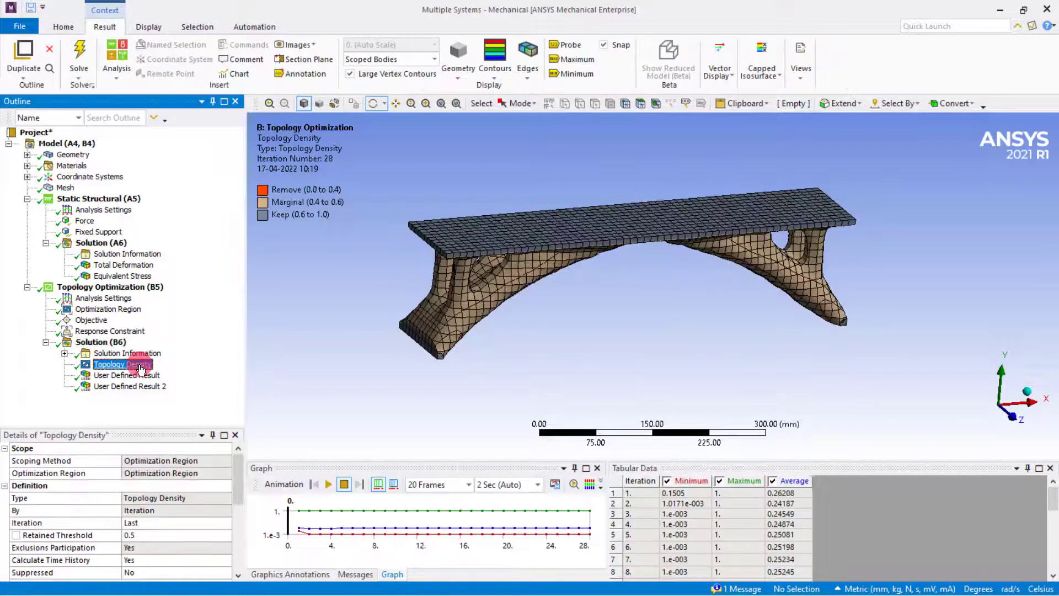
Animate the new Topology Density result, view the TOPO result and inspect the optimized bridge shape from several angles.
{"action": "left_click", "coordinate": [328, 484]}
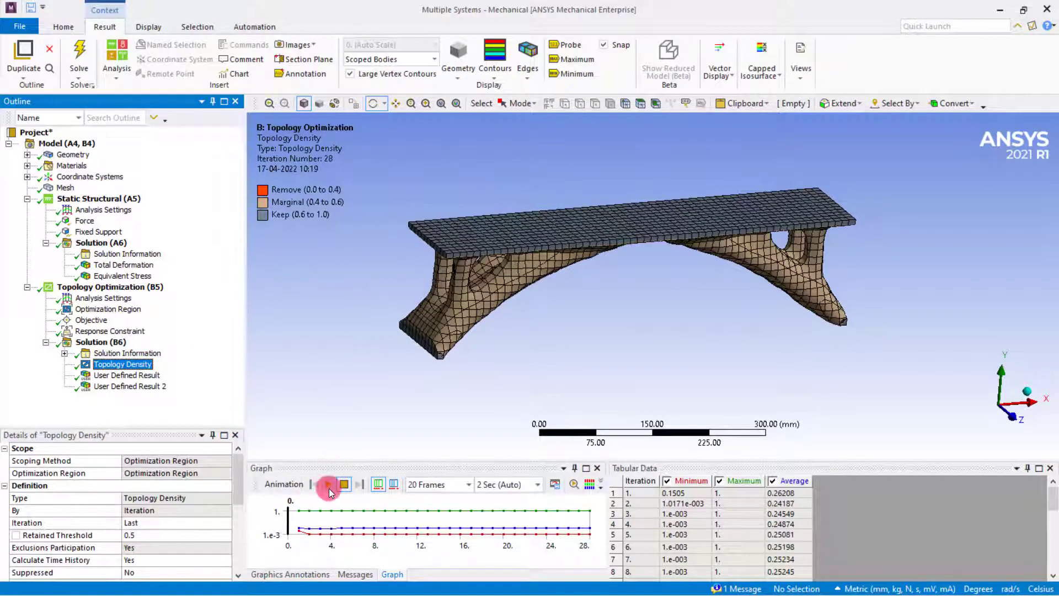
{"action": "mouse_move", "coordinate": [422, 339]}
{"action": "left_mouse_down"}
{"action": "mouse_move", "coordinate": [473, 320]}
{"action": "mouse_move", "coordinate": [485, 342]}
{"action": "mouse_move", "coordinate": [286, 314]}
{"action": "mouse_move", "coordinate": [329, 315]}
{"action": "mouse_move", "coordinate": [441, 377]}
{"action": "mouse_move", "coordinate": [426, 329]}
{"action": "left_mouse_up"}
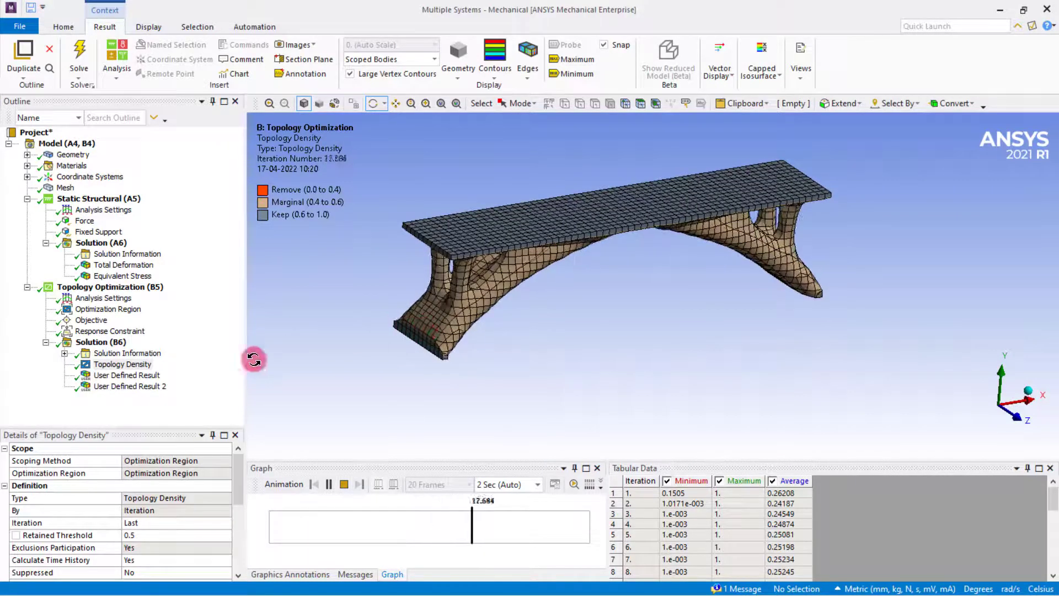
{"action": "left_click", "coordinate": [144, 375]}
{"action": "left_click", "coordinate": [337, 484]}
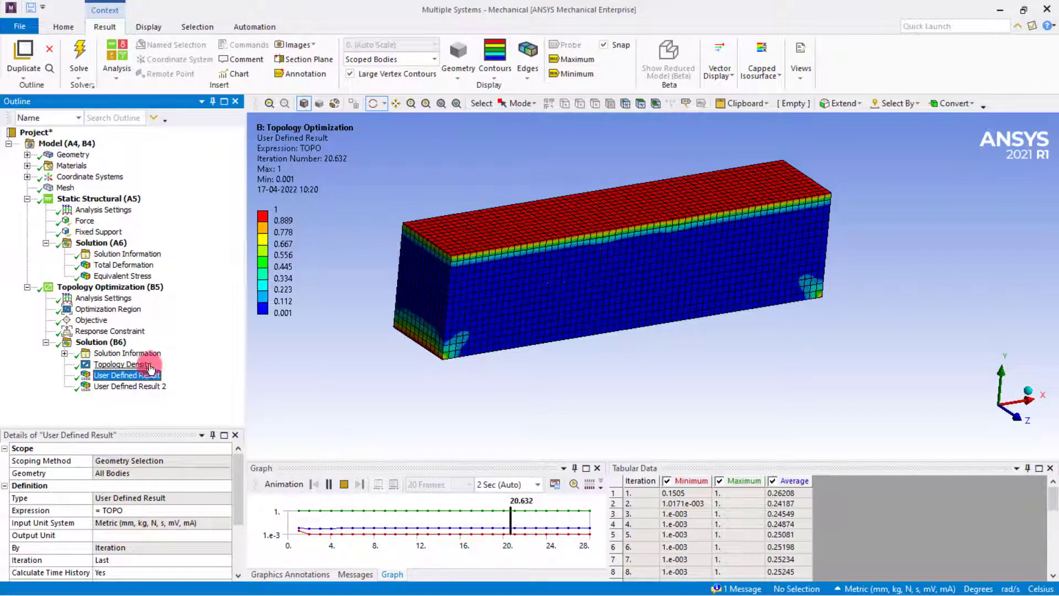
{"action": "left_click", "coordinate": [122, 364]}
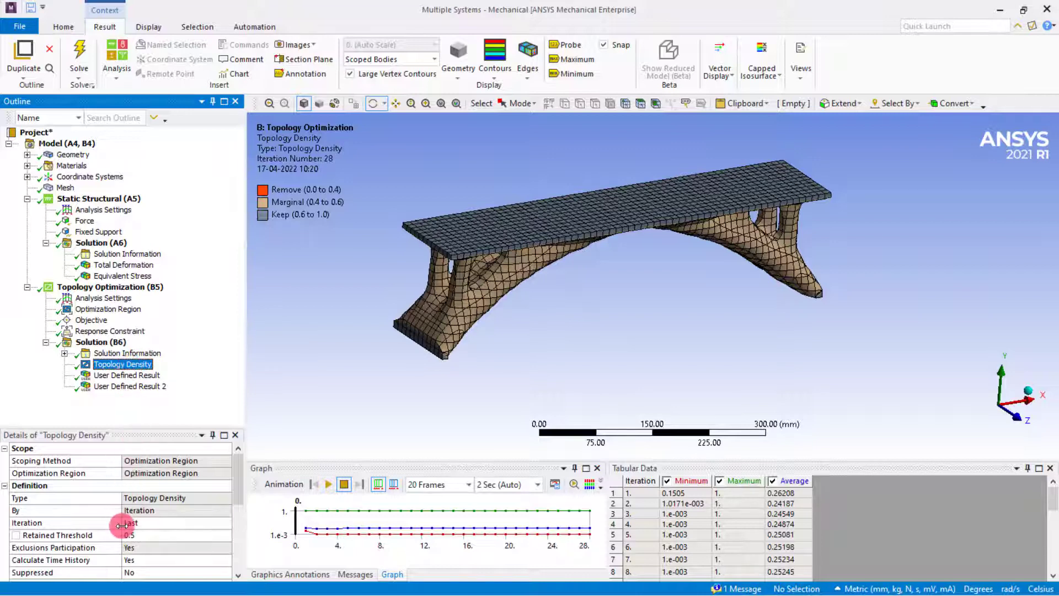
{"action": "left_click_drag", "start_coordinate": [413, 350], "coordinate": [474, 285]}
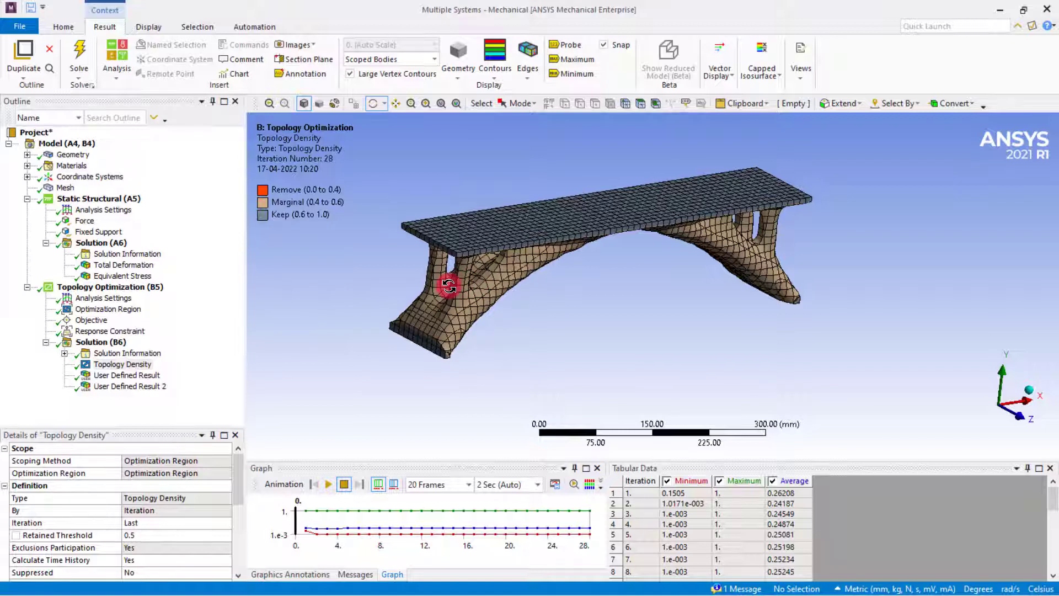
Set the Topology Density result's retained threshold to 0.4 and inspect the bridge shape.
{"action": "left_click", "coordinate": [146, 534]}
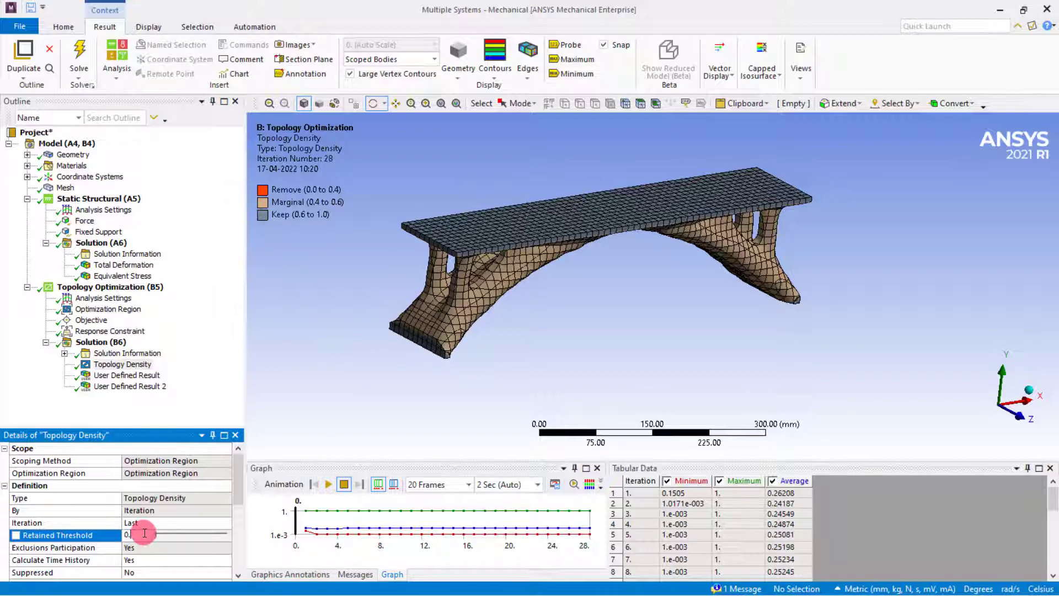
{"action": "type", "text": "0.4"}
{"action": "key", "text": "Return"}
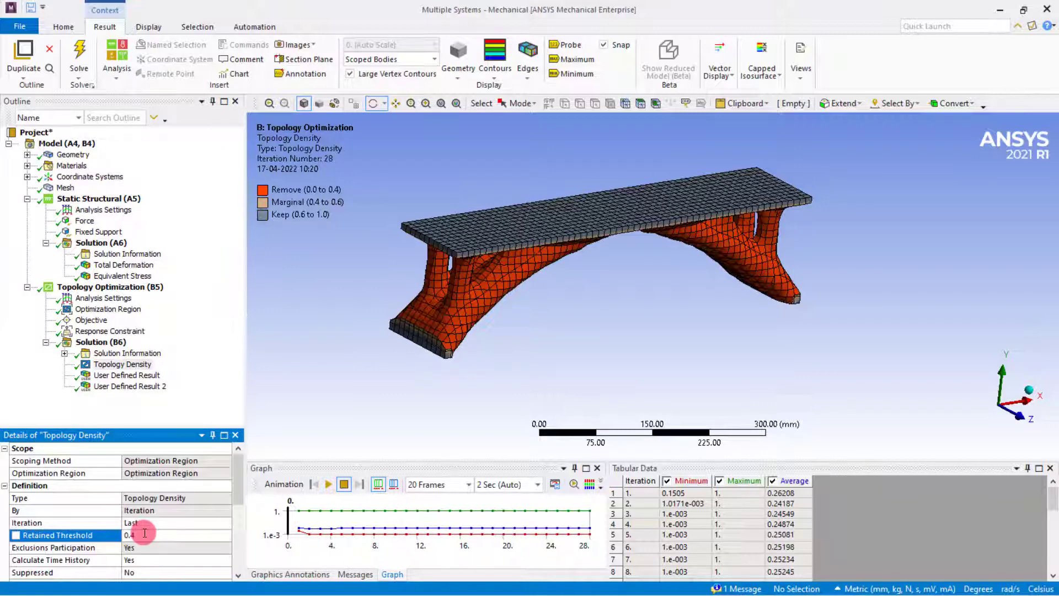
{"action": "left_click_drag", "start_coordinate": [471, 333], "coordinate": [409, 380]}
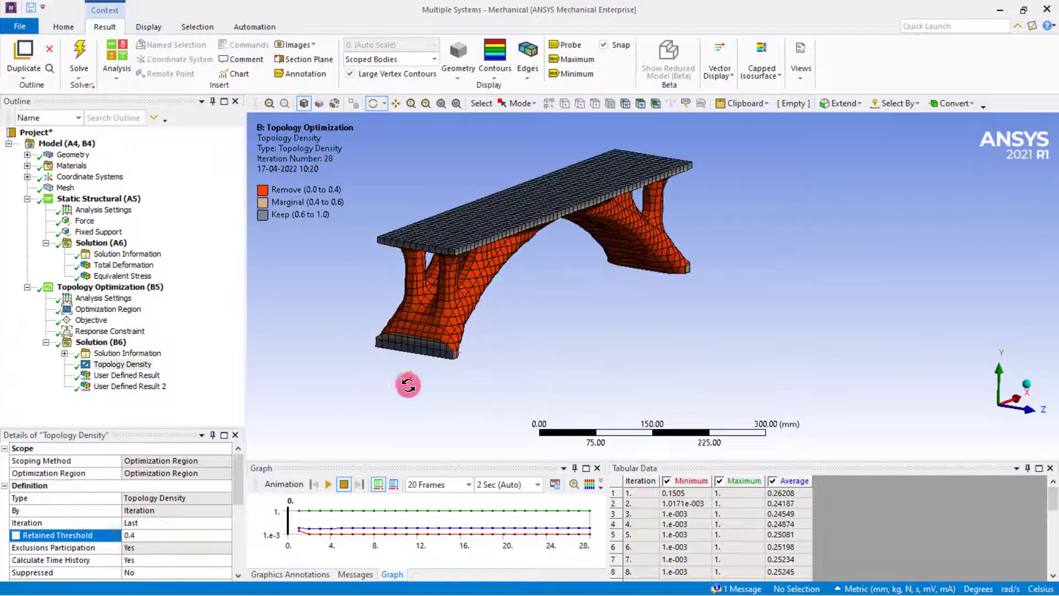
Raise the Topology Density result's retained threshold to 0.8 and inspect the bridge shape from another angle.
{"action": "left_click", "coordinate": [141, 534]}
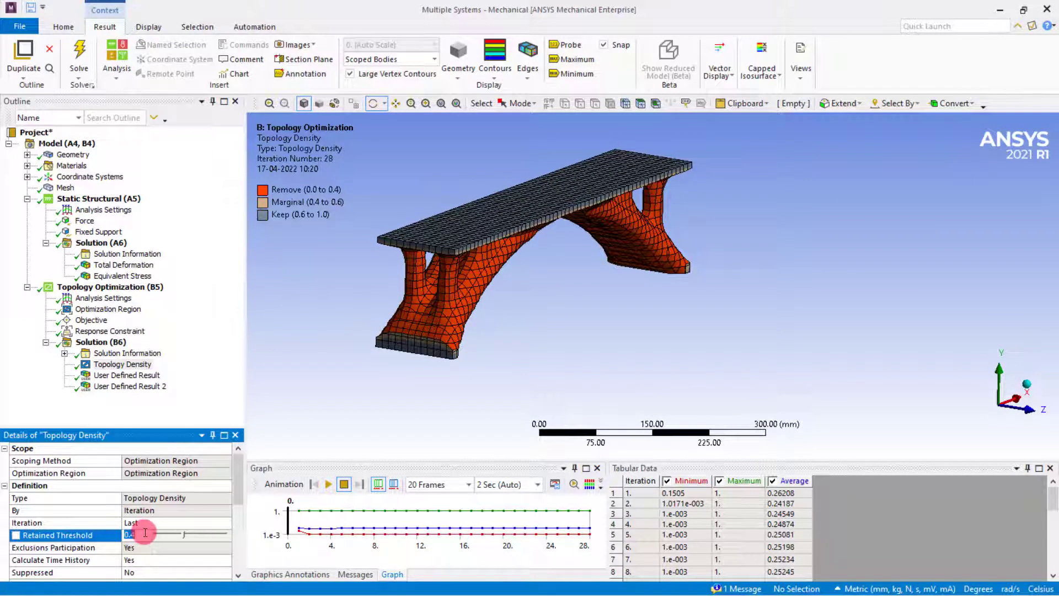
{"action": "key", "text": "Return"}
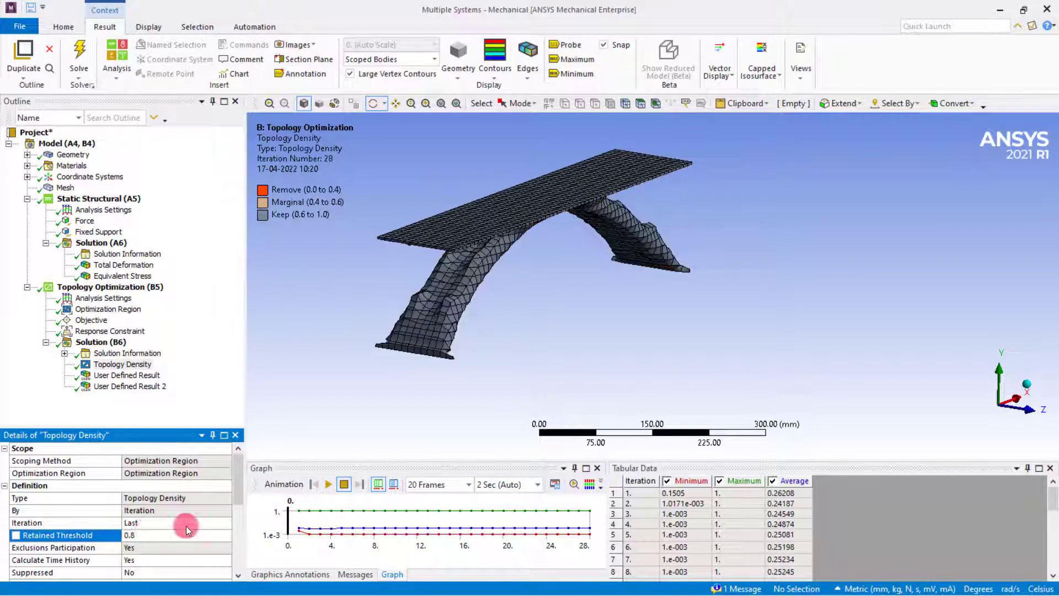
{"action": "left_click_drag", "start_coordinate": [444, 325], "coordinate": [366, 355]}
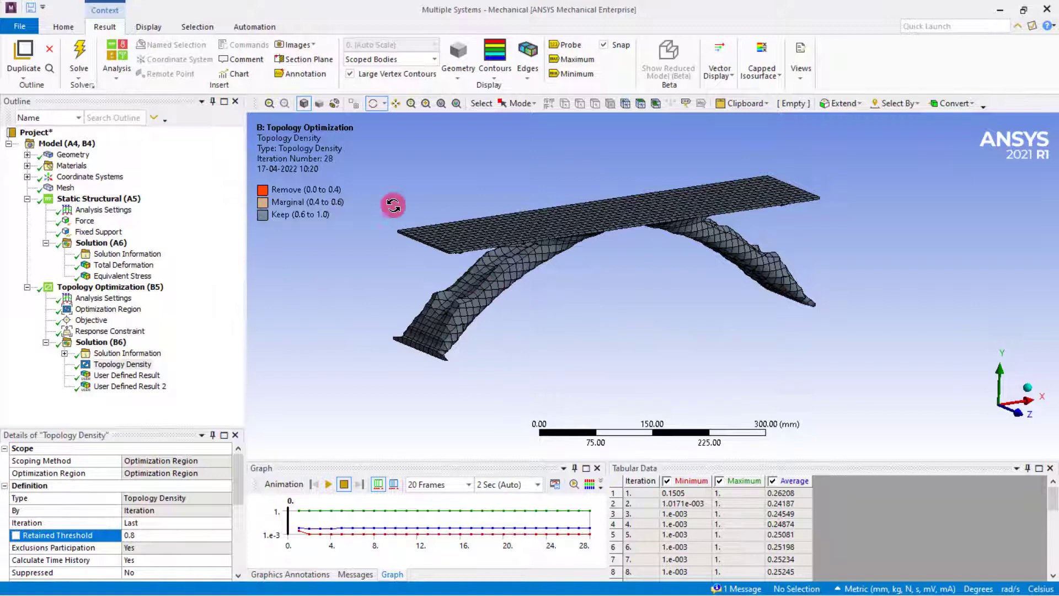
{"action": "left_click", "coordinate": [501, 303]}
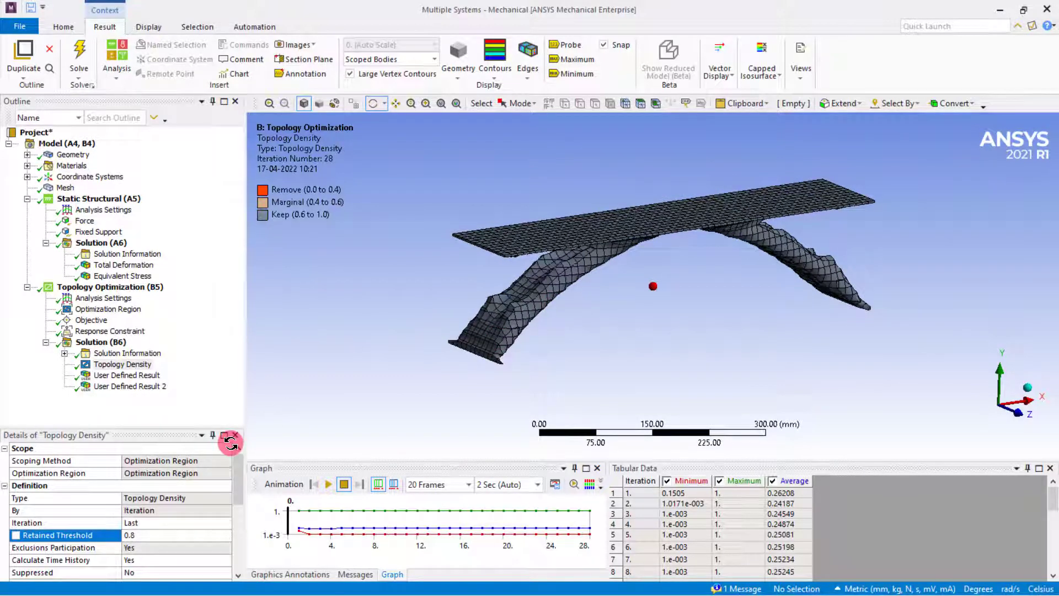
Set the Topology Density result's retained threshold back to 0.5 and inspect the bridge up close.
{"action": "left_click", "coordinate": [135, 531]}
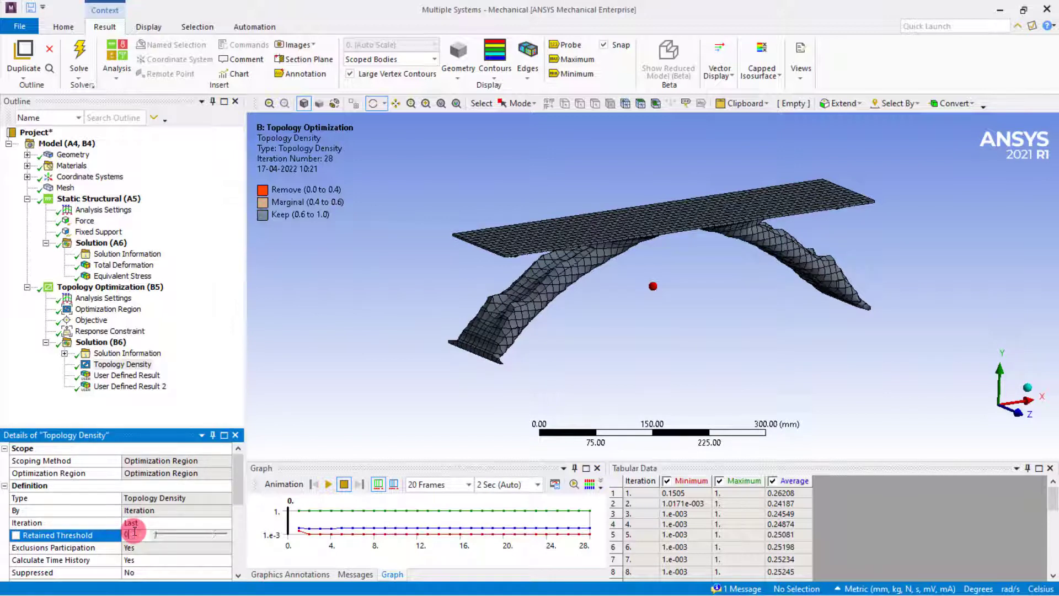
{"action": "key", "text": "Return"}
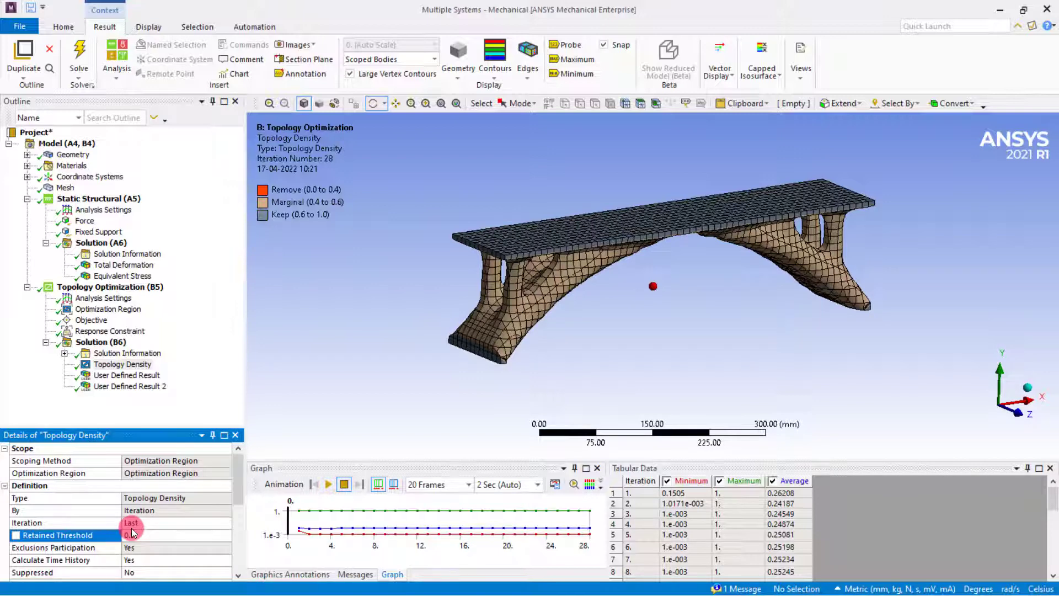
{"action": "scroll", "coordinate": [875, 261], "scroll_direction": "up", "scroll_amount": 2}
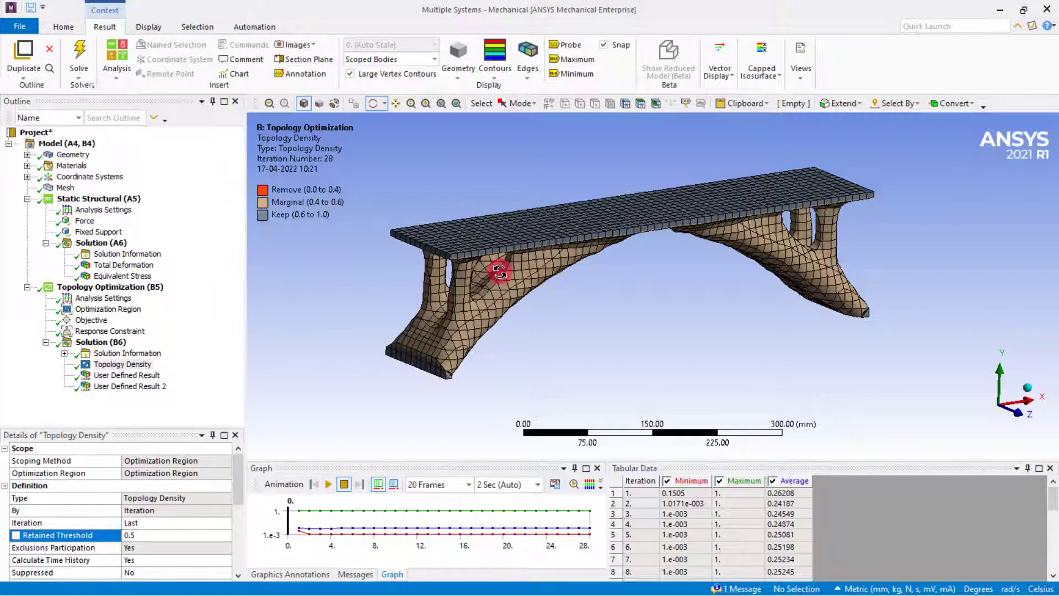
{"action": "left_click_drag", "start_coordinate": [500, 271], "coordinate": [472, 271]}
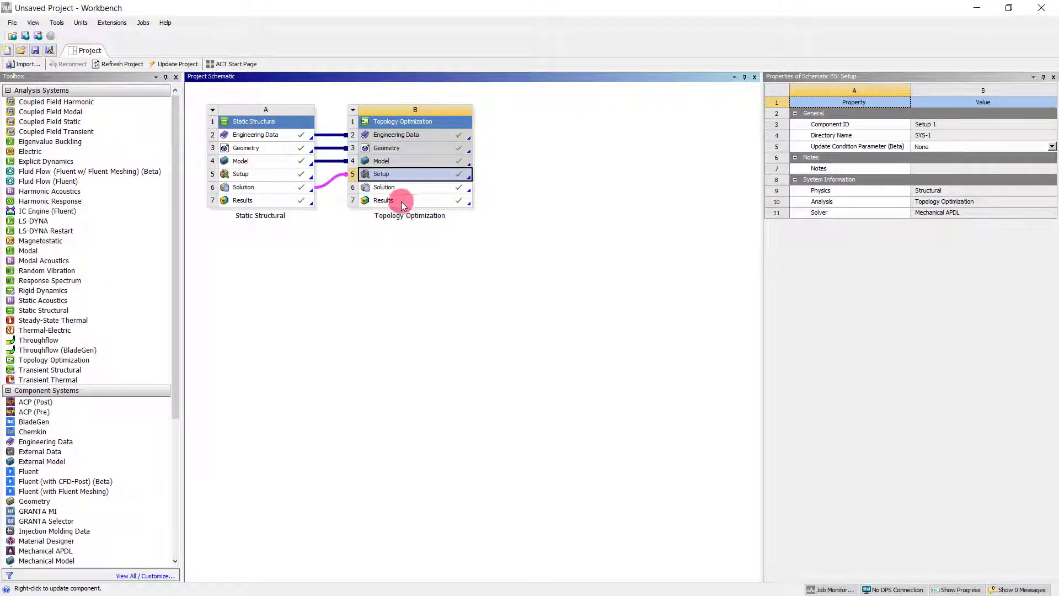
In Workbench, transfer the Topology Optimization results to a design validation system as geometry and update the Results cell.
{"action": "left_click", "coordinate": [403, 205]}
{"action": "right_click", "coordinate": [403, 206]}
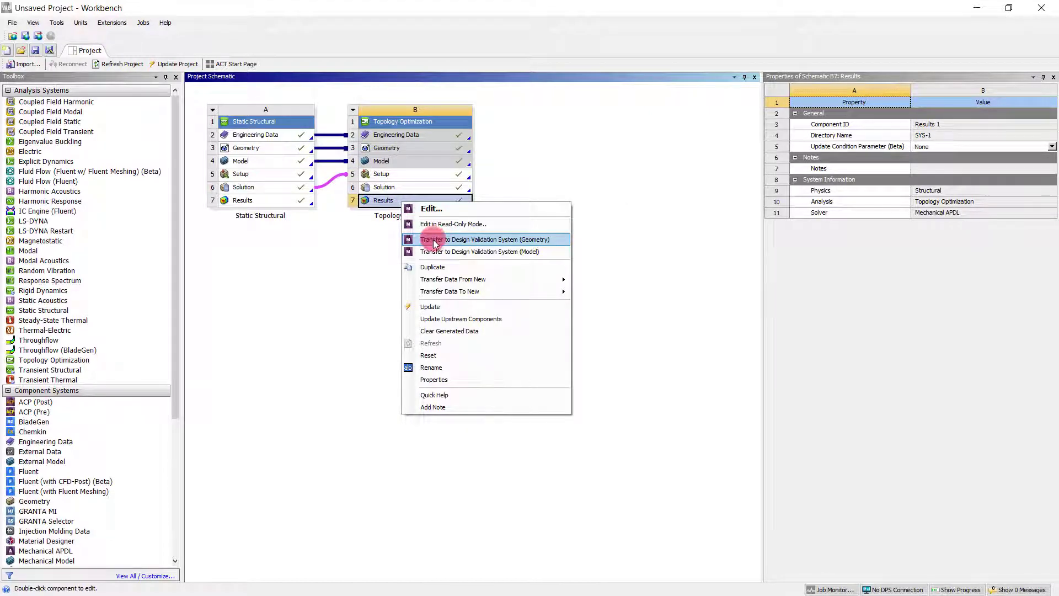
{"action": "left_click", "coordinate": [503, 240]}
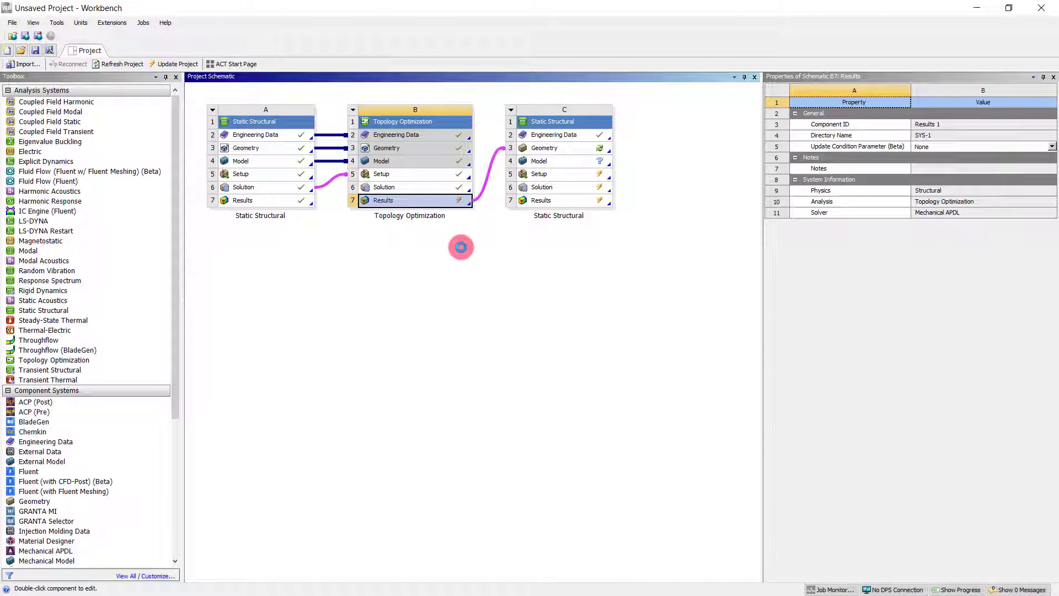
{"action": "right_click", "coordinate": [431, 204]}
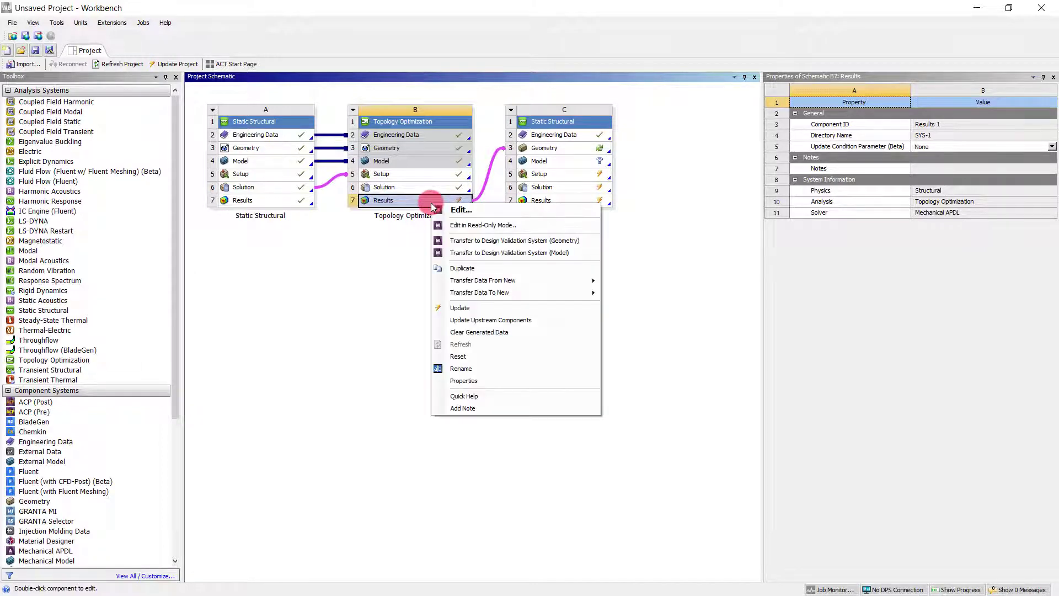
{"action": "left_click", "coordinate": [468, 309]}
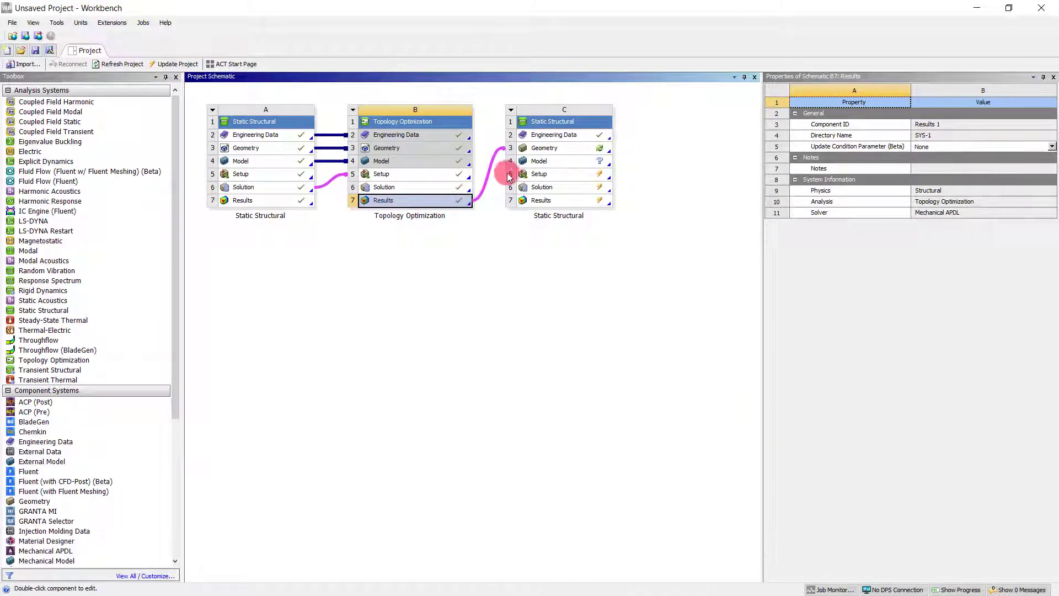
Update the Geometry cell of the new Static Structural validation system and open that geometry in SpaceClaim.
{"action": "left_click", "coordinate": [546, 149]}
{"action": "right_click", "coordinate": [547, 149]}
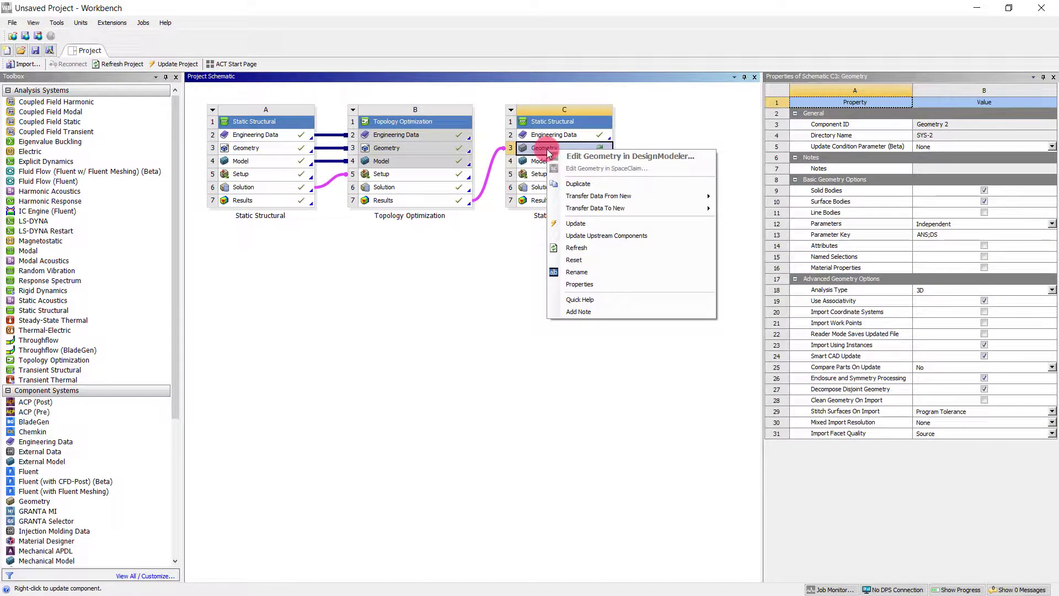
{"action": "left_click", "coordinate": [573, 224]}
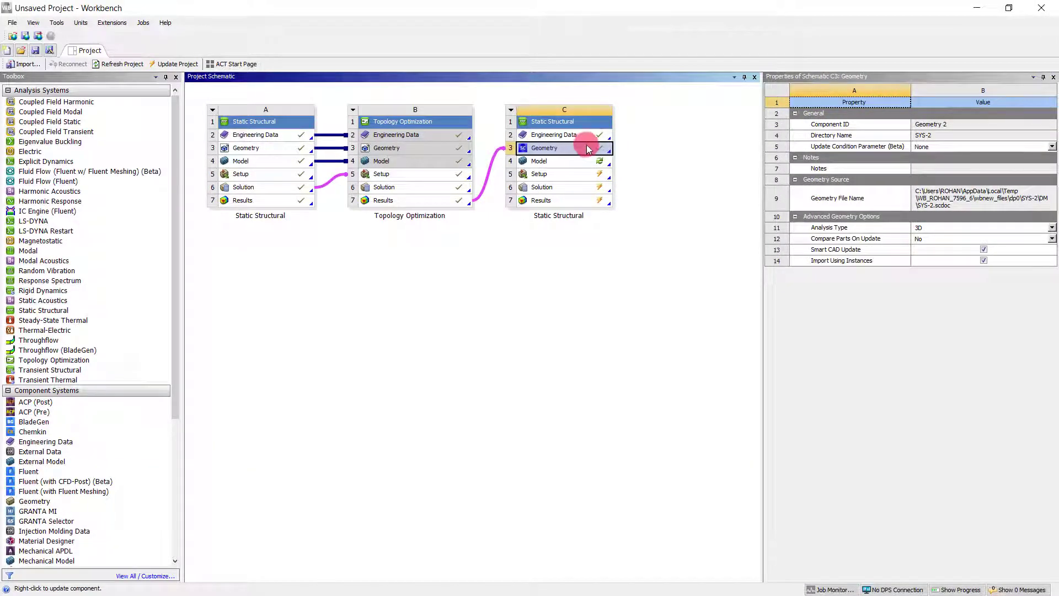
{"action": "right_click", "coordinate": [558, 150]}
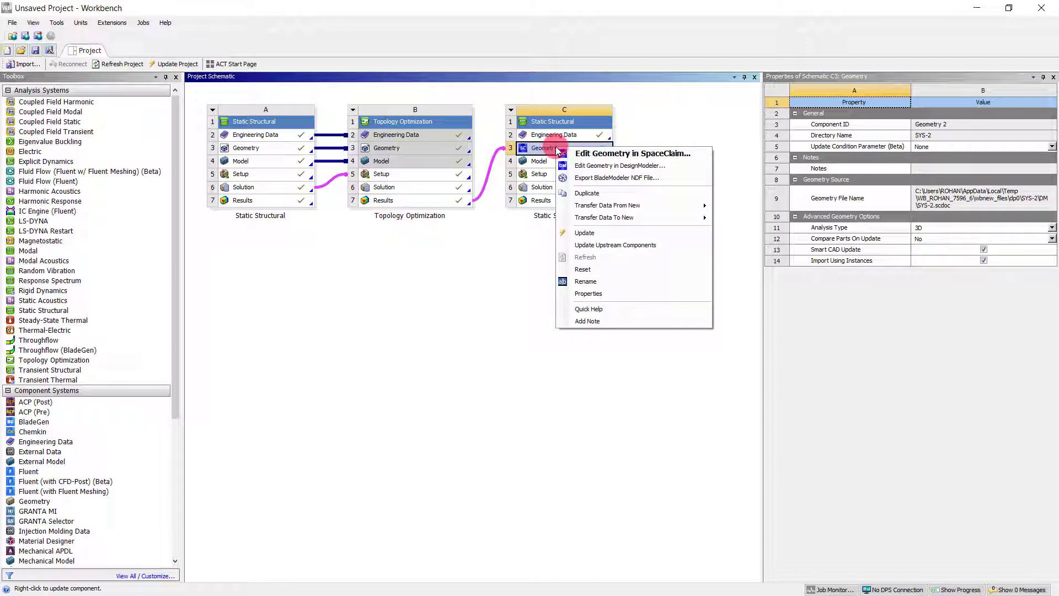
{"action": "left_click", "coordinate": [591, 154]}
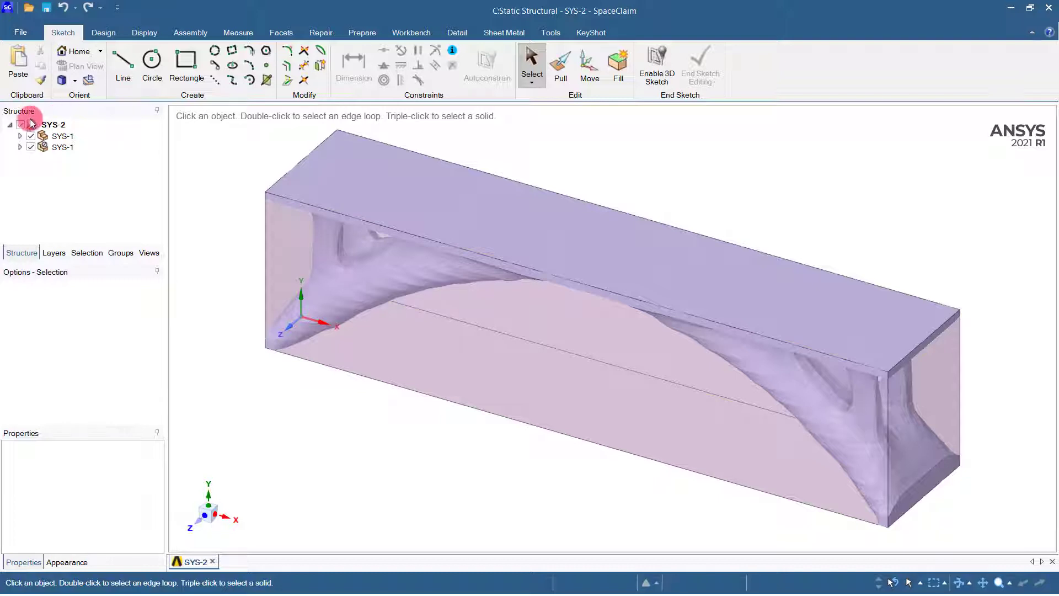
Hide the original solid SYS-1 component and rename the faceted SYS-1 component as Optimized Bridge.
{"action": "left_click", "coordinate": [31, 137]}
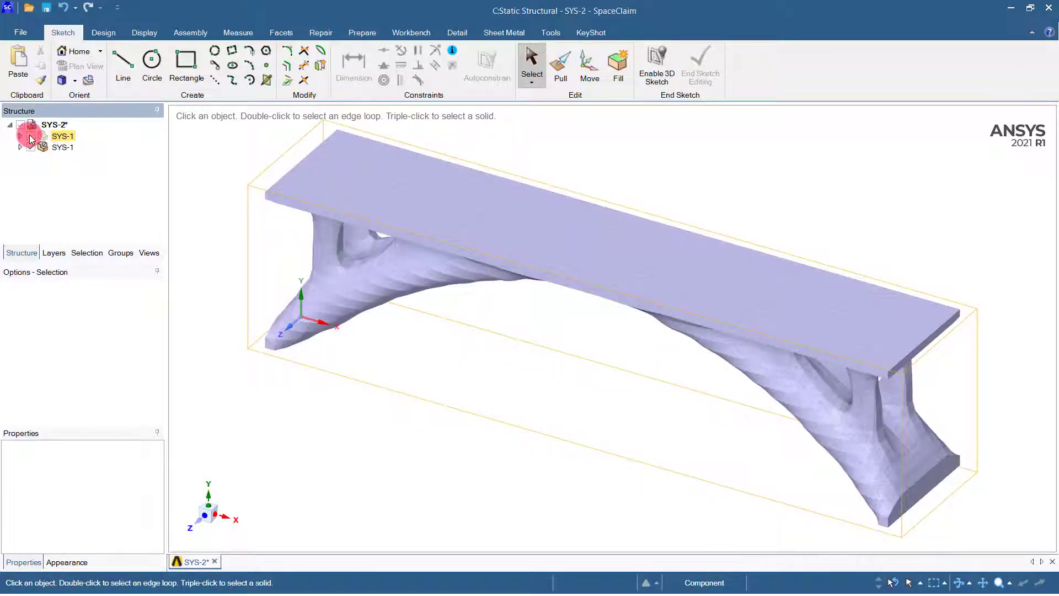
{"action": "left_click", "coordinate": [31, 148]}
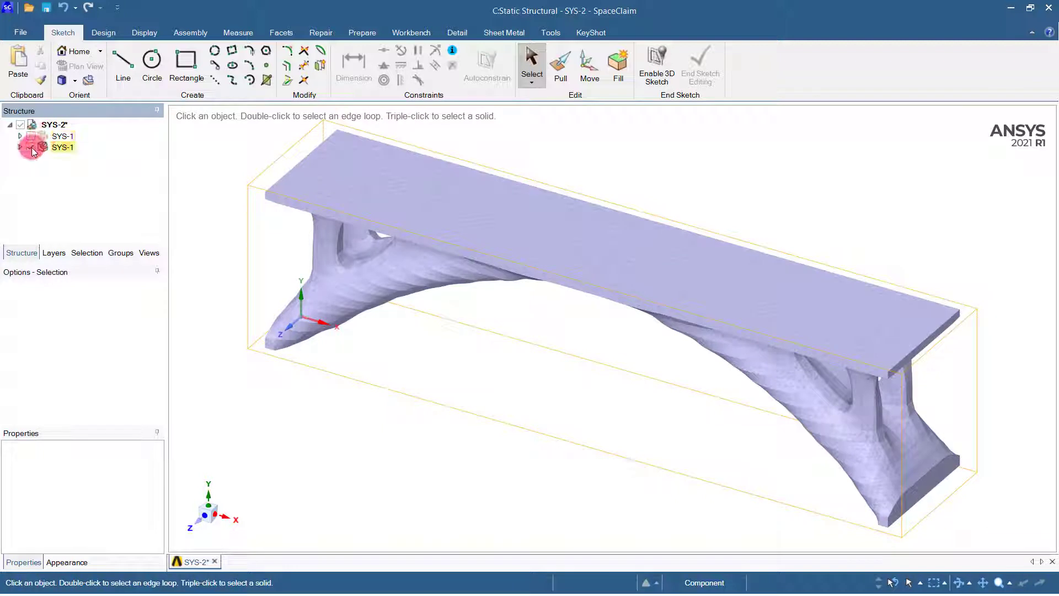
{"action": "right_click", "coordinate": [64, 150]}
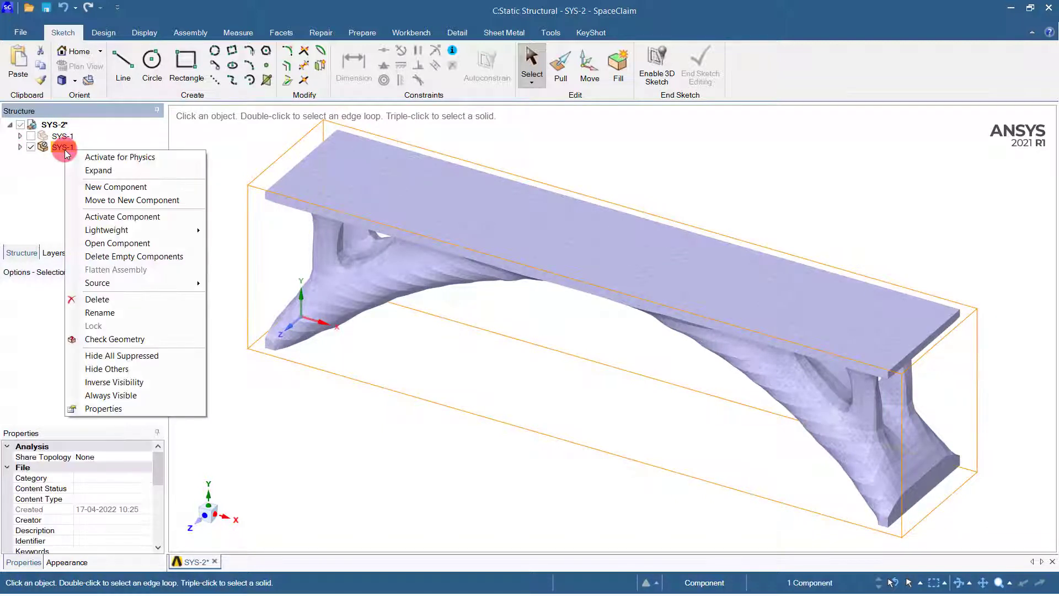
{"action": "left_click", "coordinate": [109, 313]}
{"action": "type", "text": "Op"}
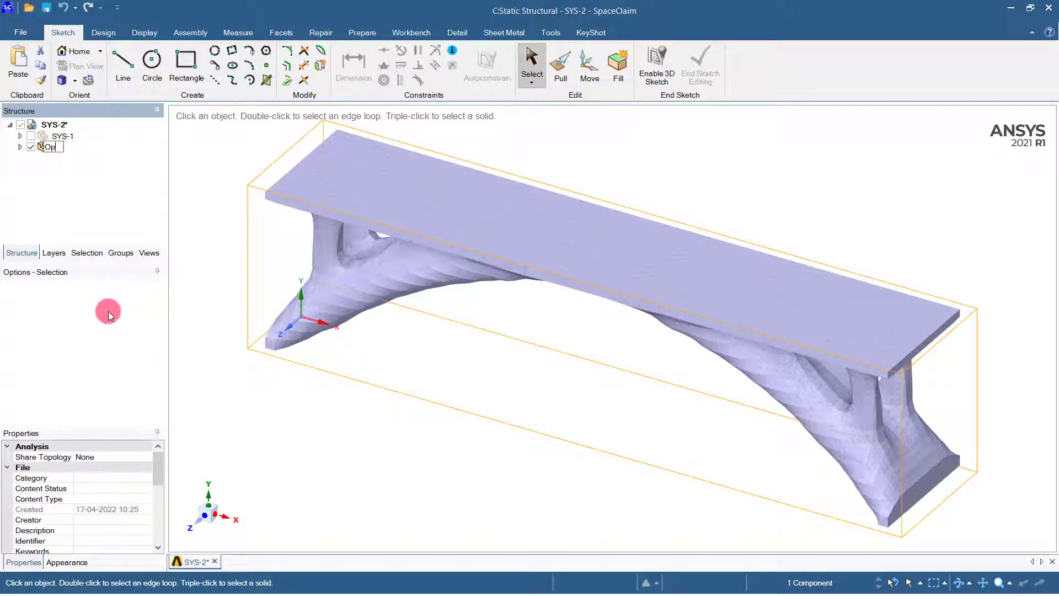
{"action": "type", "text": "timized Bridge"}
{"action": "key", "text": "Return"}
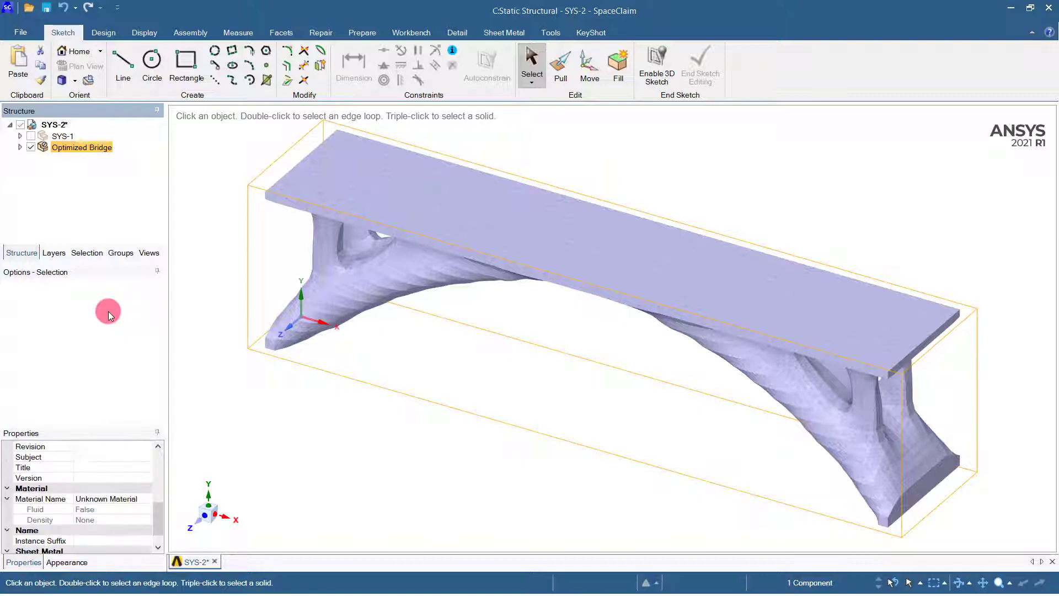
{"action": "left_click", "coordinate": [31, 136]}
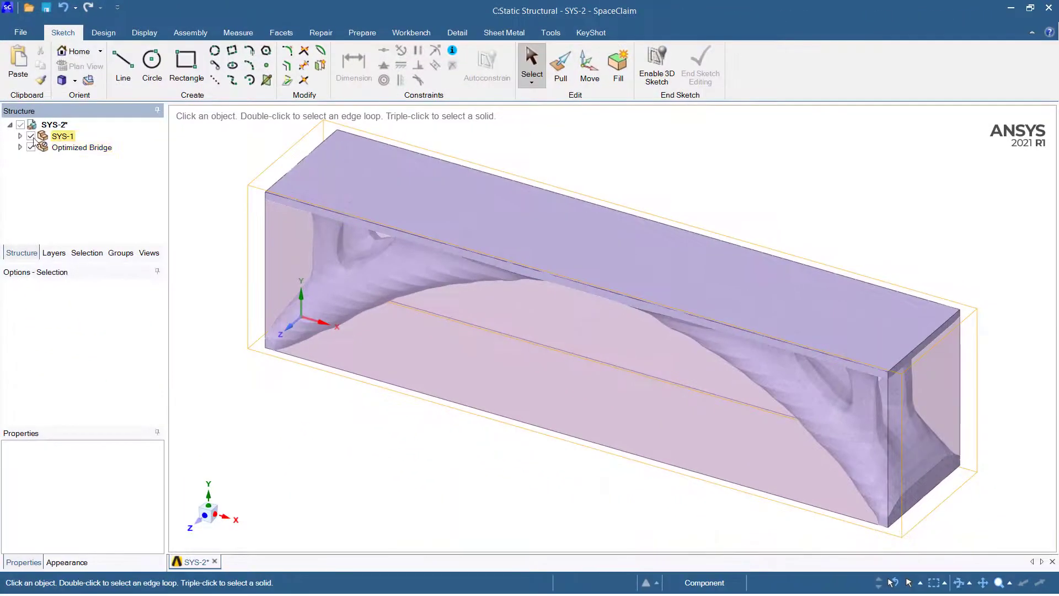
{"action": "left_click", "coordinate": [31, 137]}
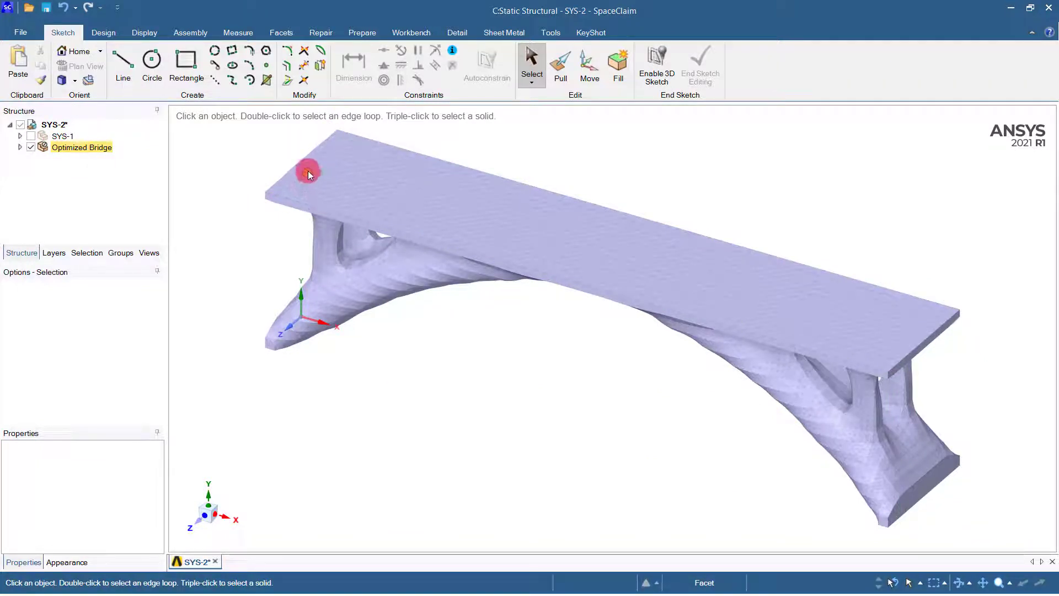
Run Check Facets on the Optimized Bridge faceted body and close the report.
{"action": "left_click", "coordinate": [278, 33]}
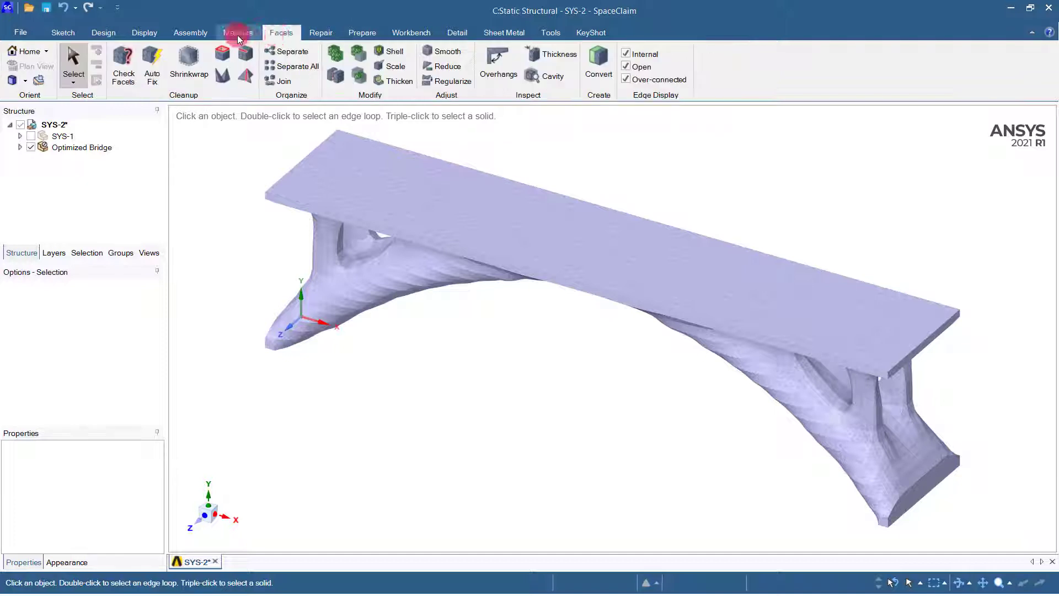
{"action": "left_click", "coordinate": [122, 59]}
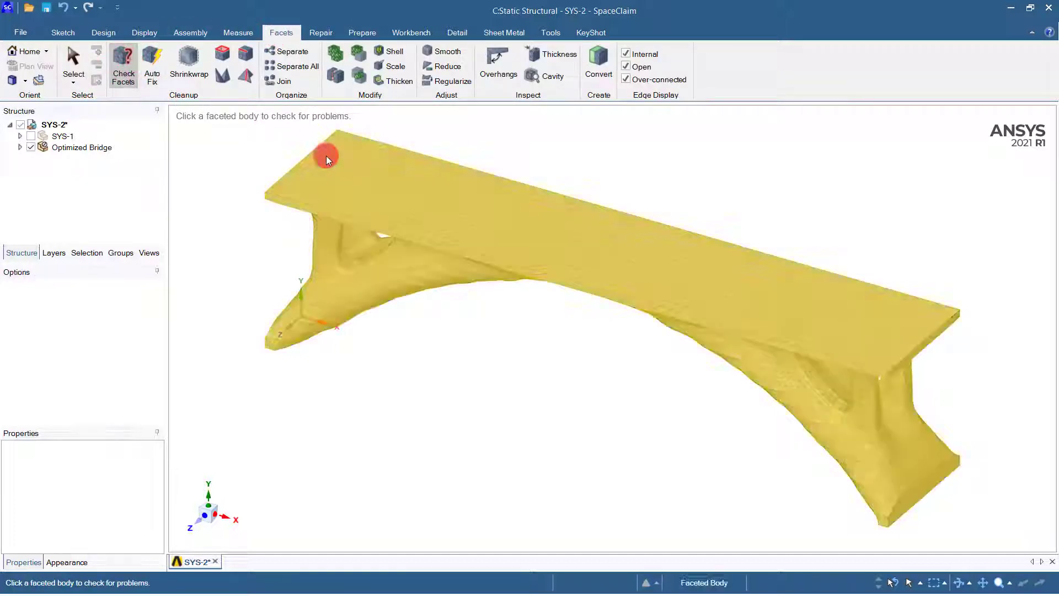
{"action": "left_click", "coordinate": [429, 227]}
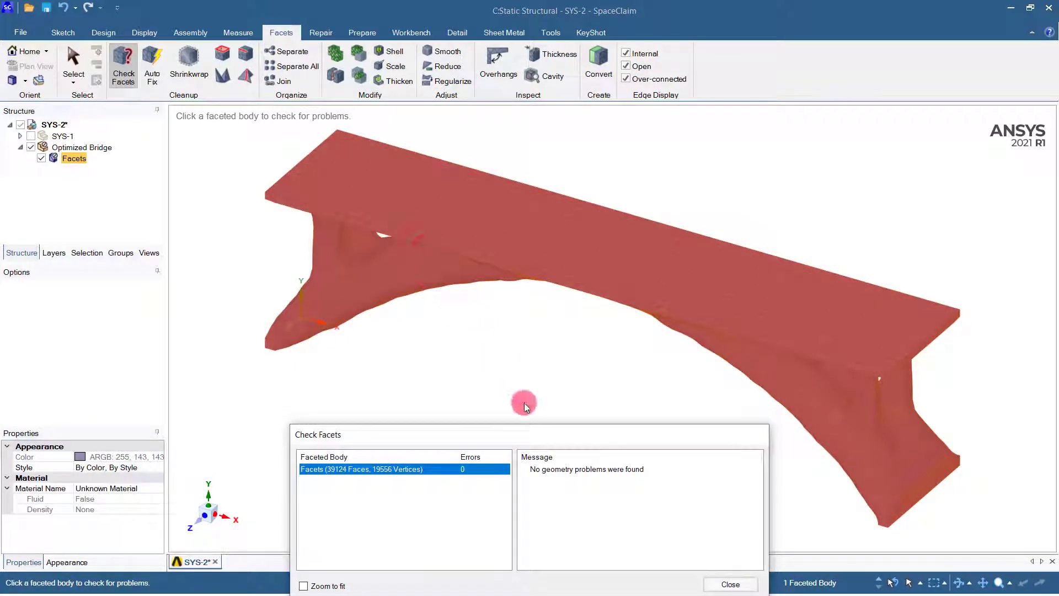
{"action": "left_click_drag", "start_coordinate": [545, 440], "coordinate": [441, 248]}
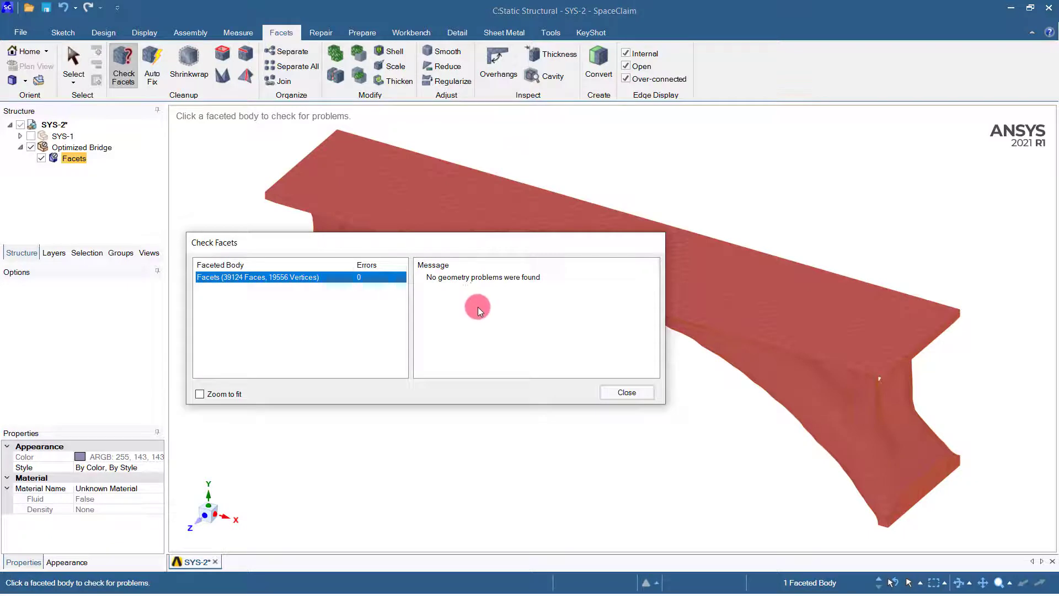
{"action": "left_click", "coordinate": [635, 393]}
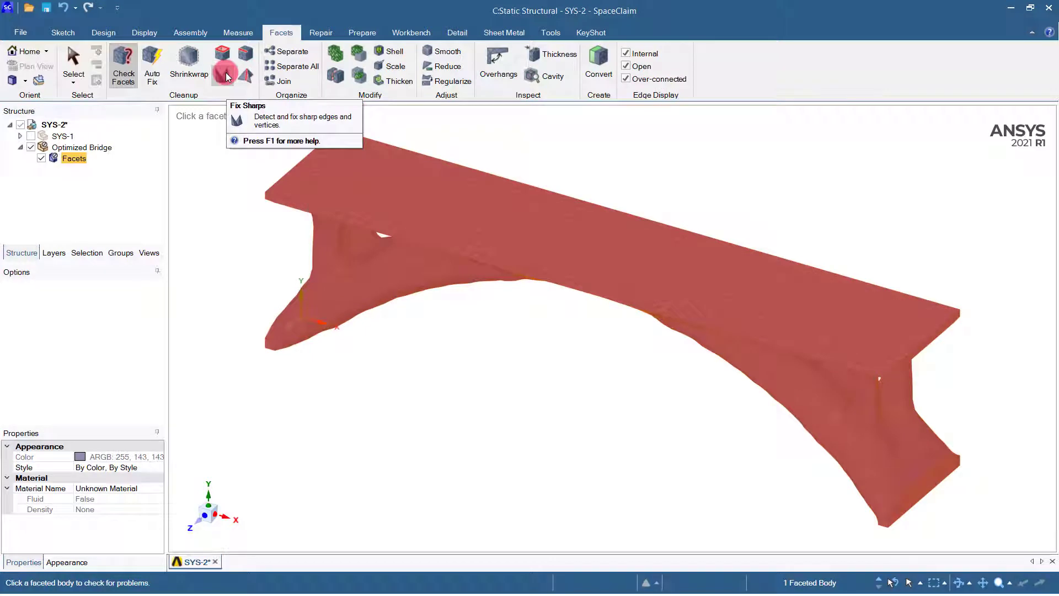
Search the faceted bridge for holes, self-intersections and over-connected edges or vertices using the facet cleanup tools.
{"action": "left_click", "coordinate": [227, 55]}
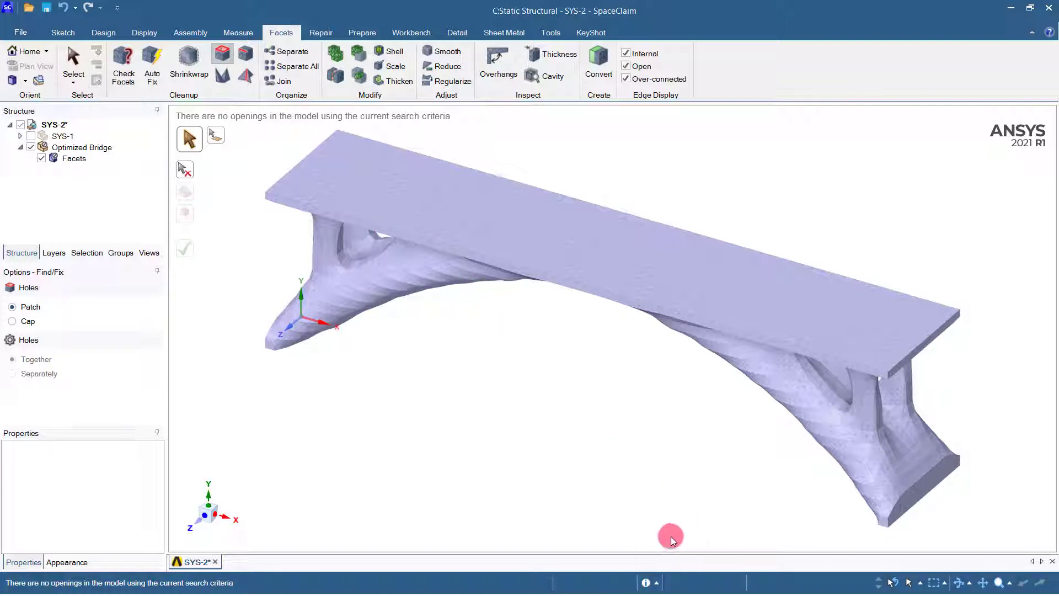
{"action": "left_click", "coordinate": [646, 582]}
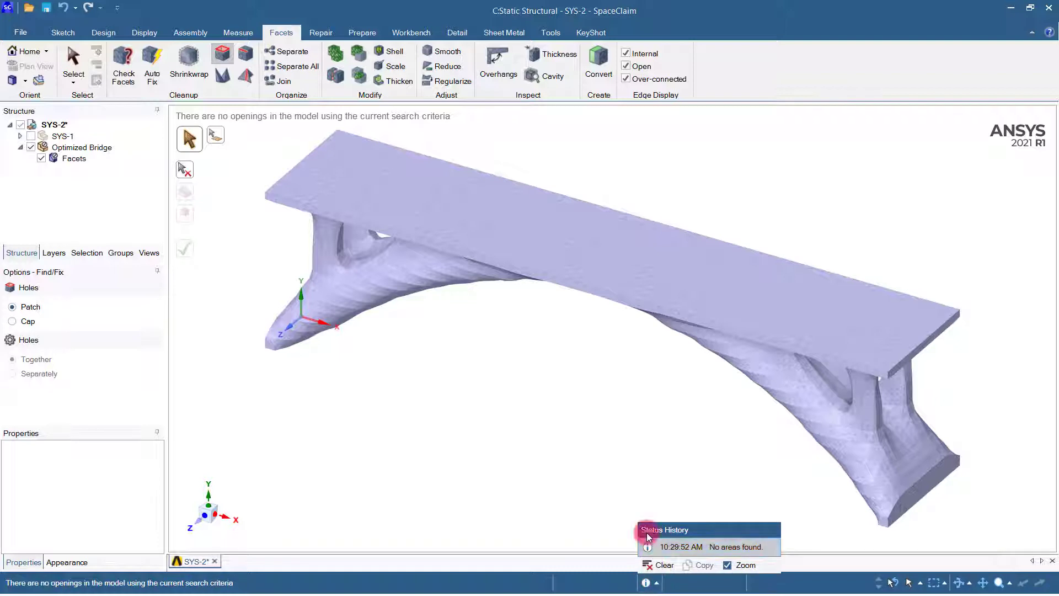
{"action": "left_click", "coordinate": [243, 54]}
{"action": "left_click", "coordinate": [409, 223]}
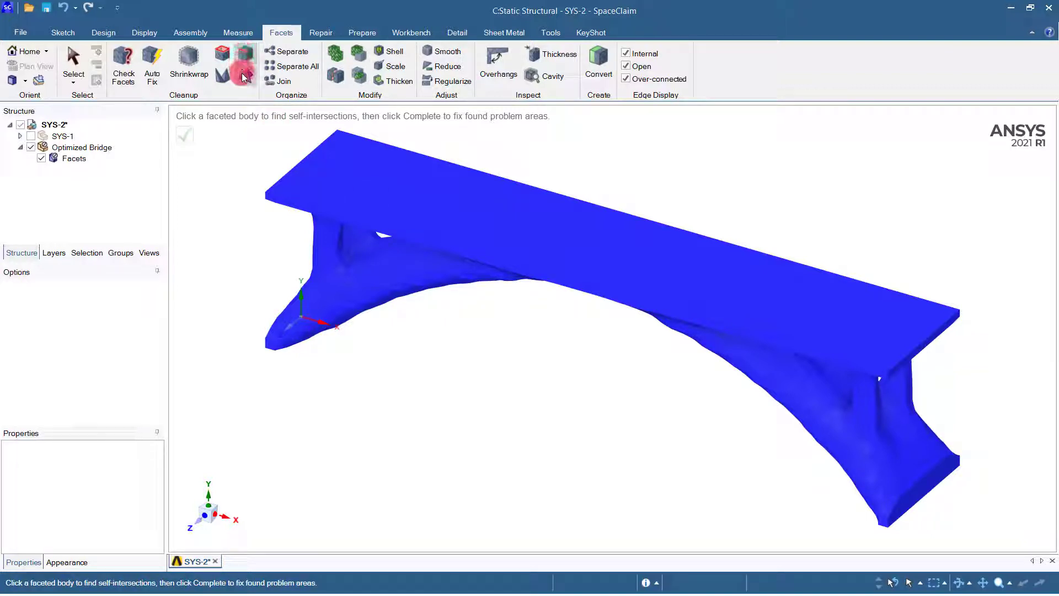
{"action": "left_click", "coordinate": [403, 246]}
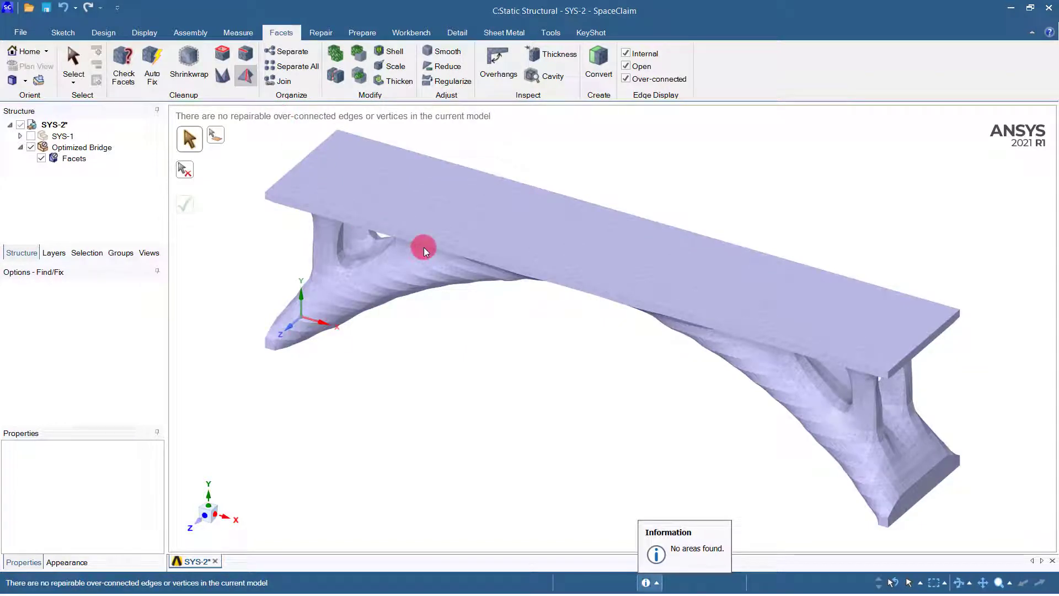
Search the faceted bridge for sharp edges and vertices with Fix Sharps, inspect the highlighted areas, and leave the tool without flattening any.
{"action": "left_click", "coordinate": [222, 78]}
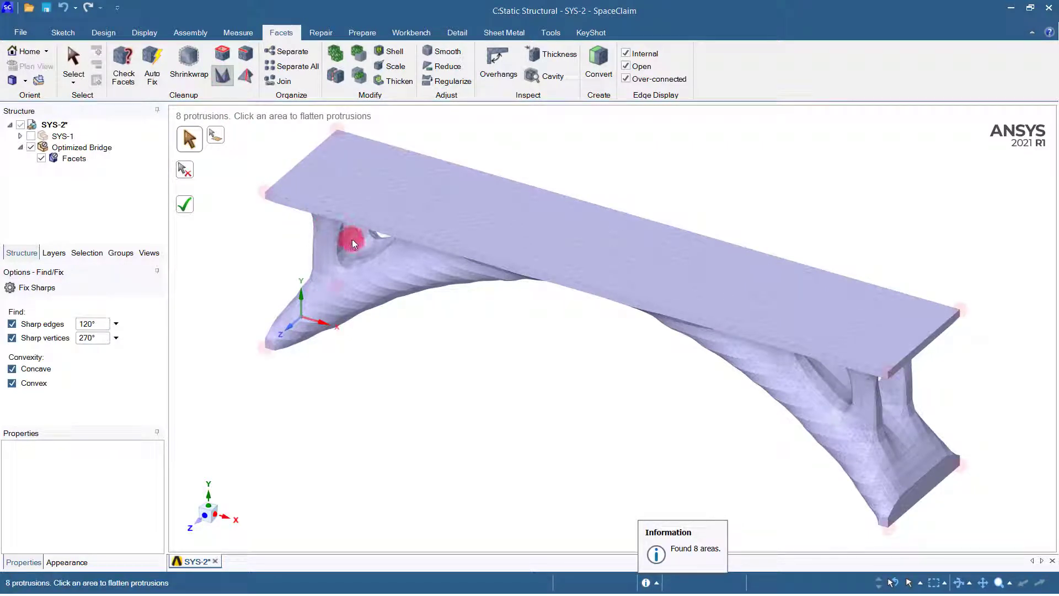
{"action": "scroll", "coordinate": [400, 302], "scroll_direction": "up", "scroll_amount": 2}
{"action": "scroll", "coordinate": [369, 335], "scroll_direction": "down", "scroll_amount": 3}
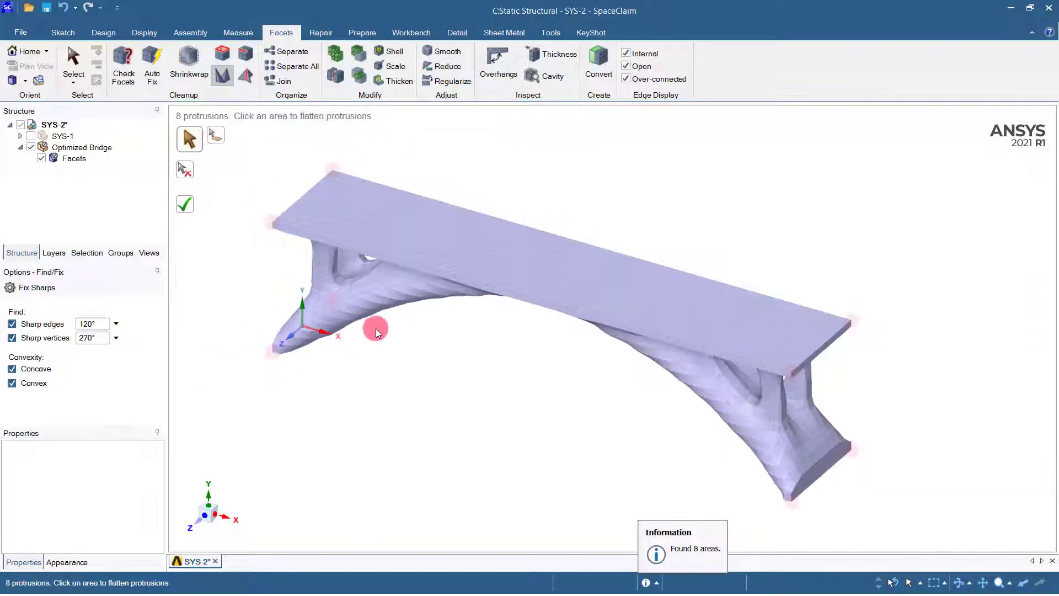
{"action": "middle_click_drag", "start_coordinate": [375, 332], "coordinate": [304, 182]}
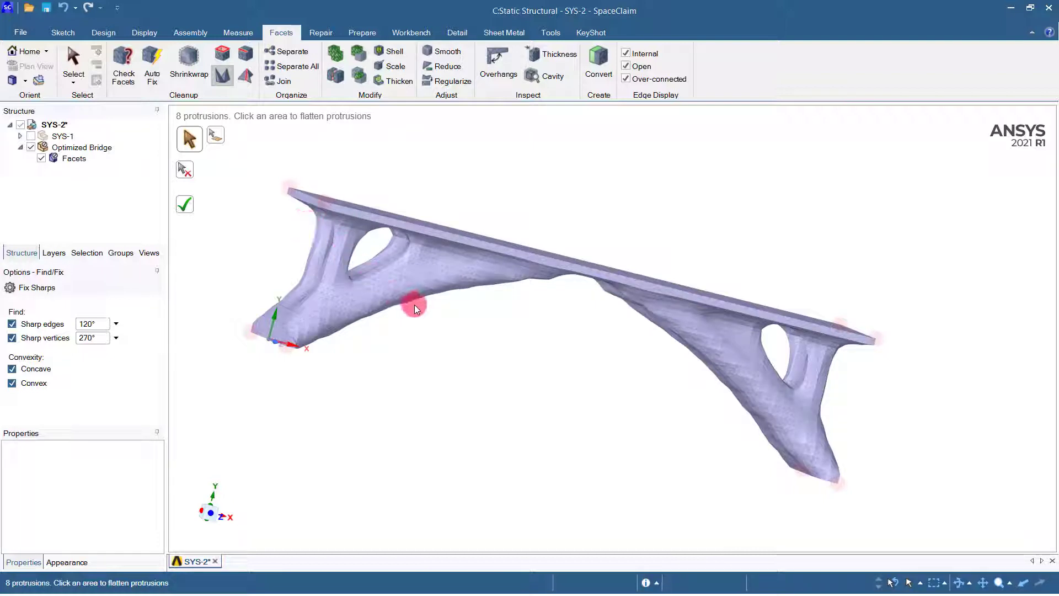
{"action": "middle_click_drag", "start_coordinate": [476, 339], "coordinate": [373, 350]}
{"action": "key", "text": "Escape"}
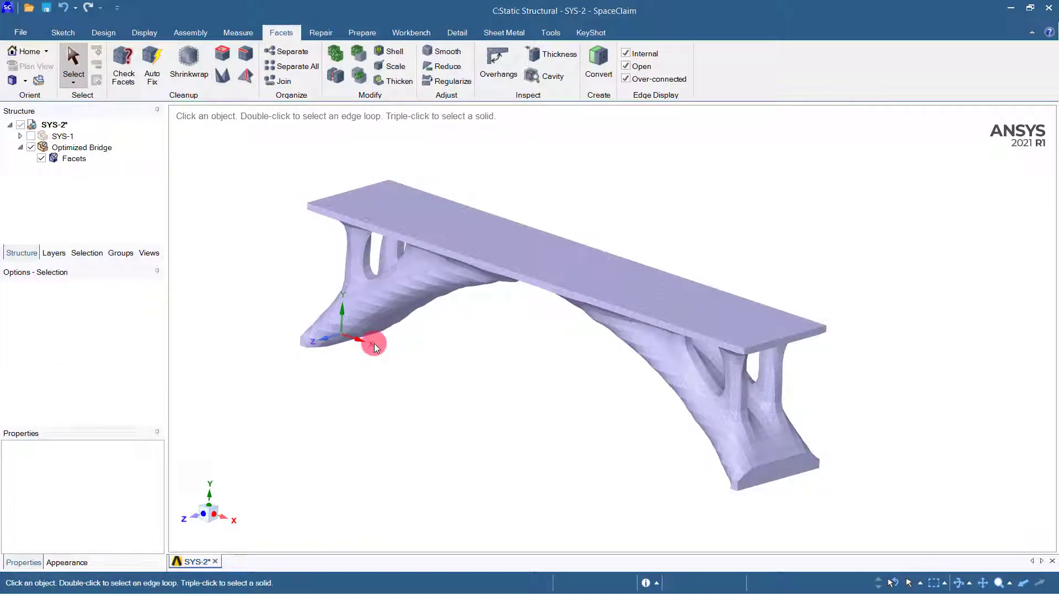
Convert the Optimized Bridge facets to a solid without merging faces, accepting the large-body conversion.
{"action": "left_click", "coordinate": [80, 160]}
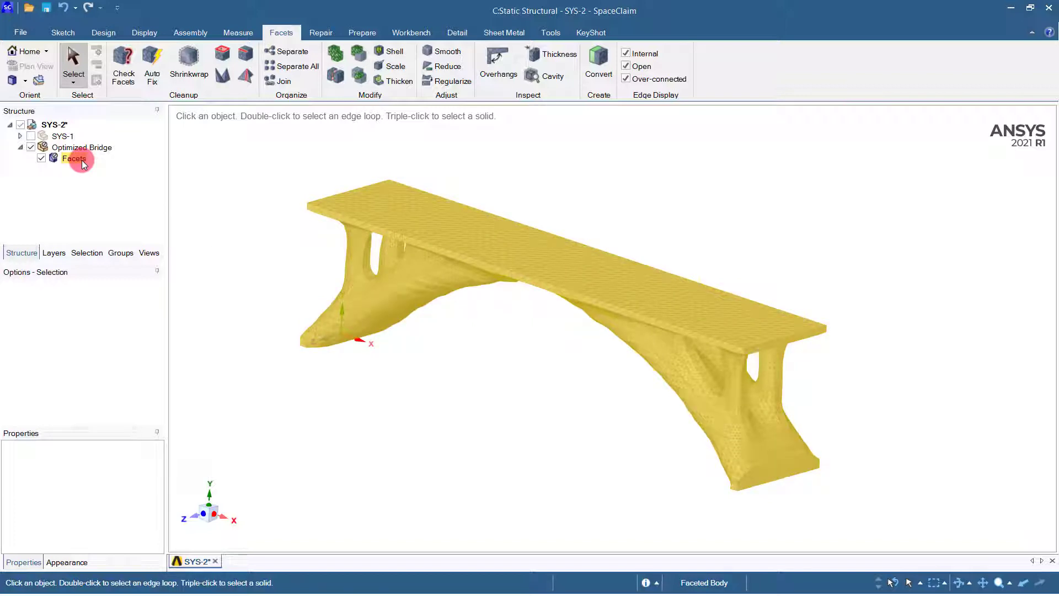
{"action": "right_click", "coordinate": [78, 160]}
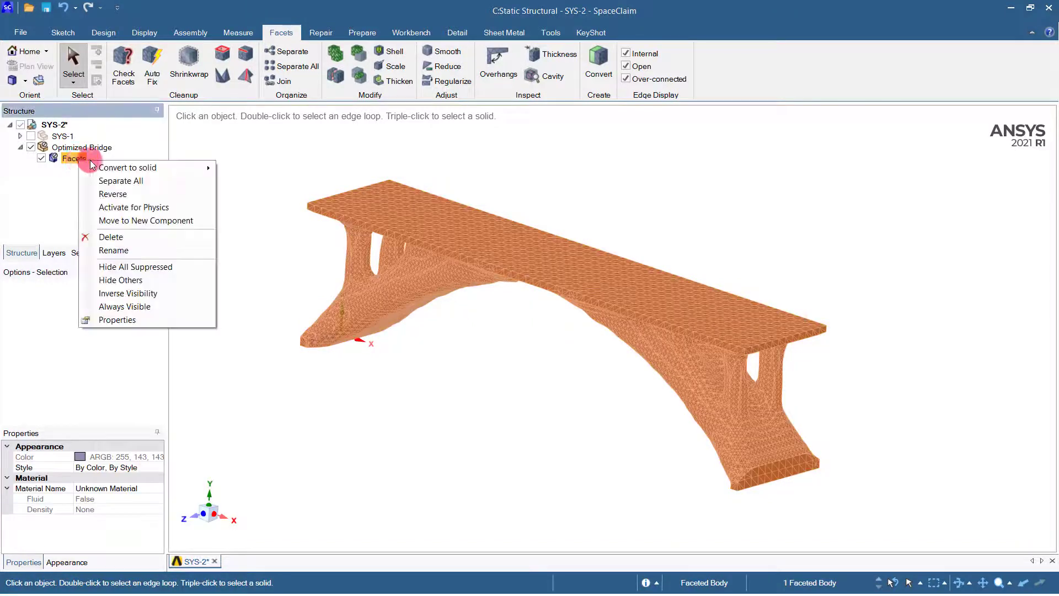
{"action": "mouse_move", "coordinate": [114, 168]}
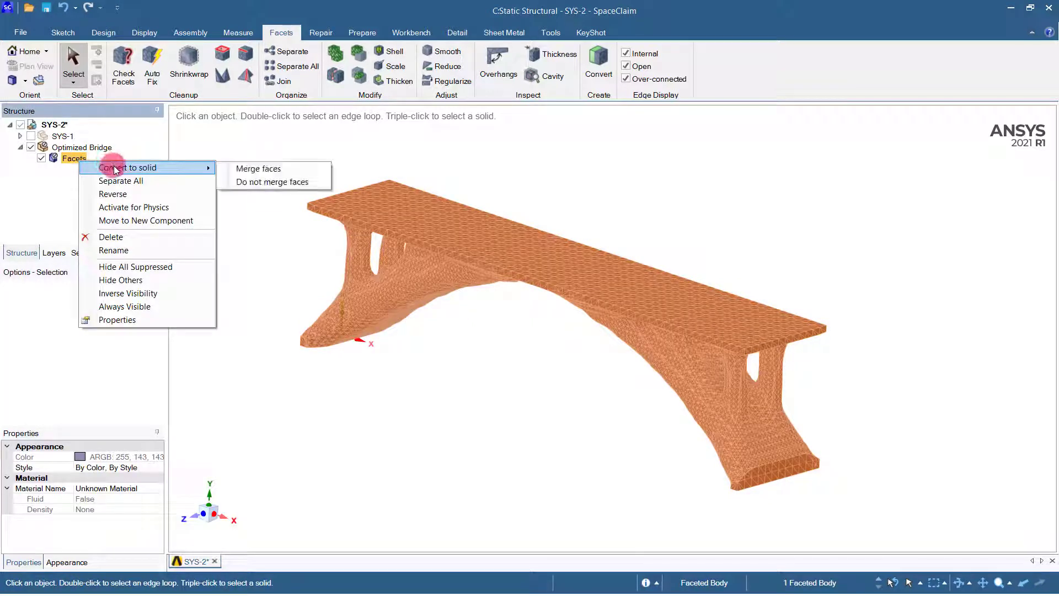
{"action": "left_click", "coordinate": [250, 183]}
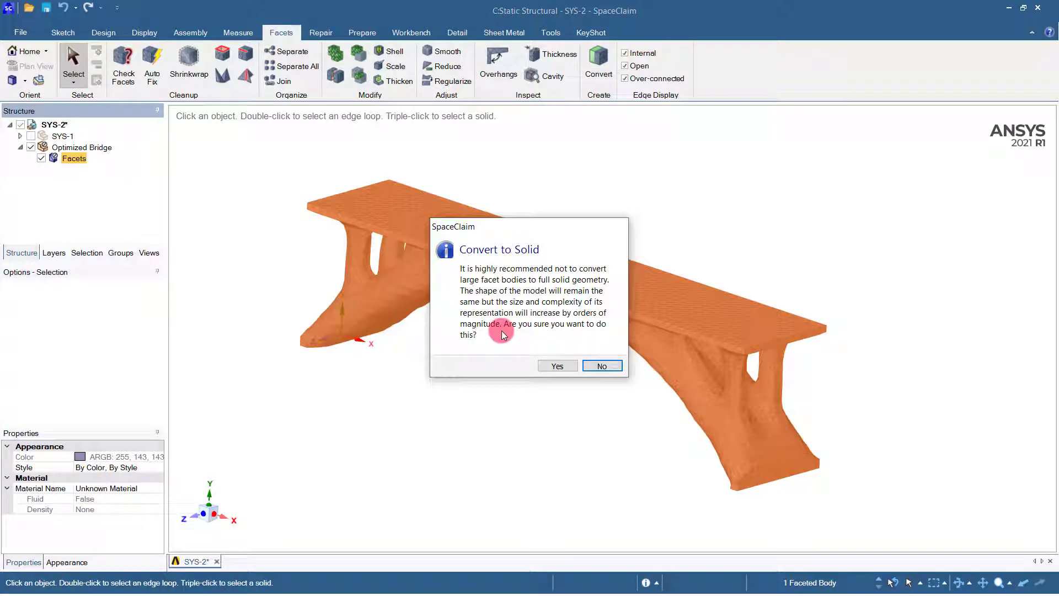
{"action": "left_click", "coordinate": [557, 366]}
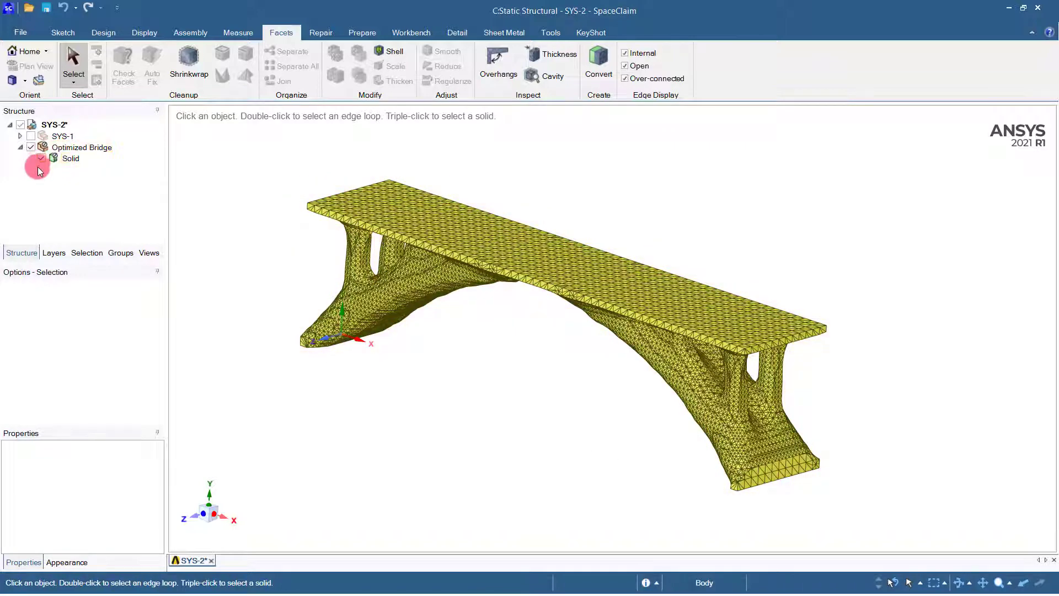
Activate the Optimized Bridge component and its converted solid for physics.
{"action": "left_click", "coordinate": [55, 159]}
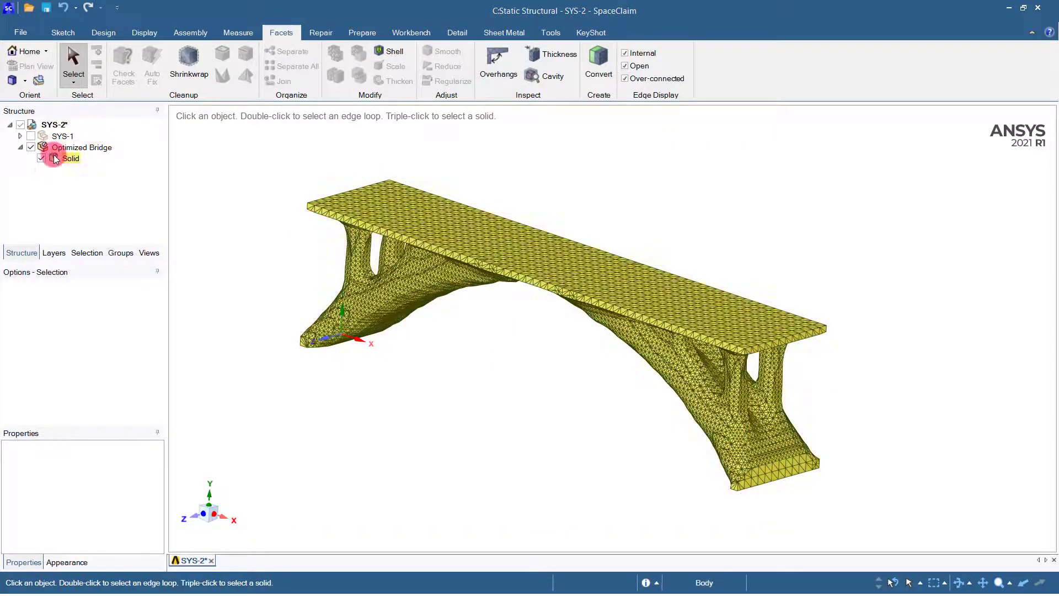
{"action": "left_click", "coordinate": [77, 174]}
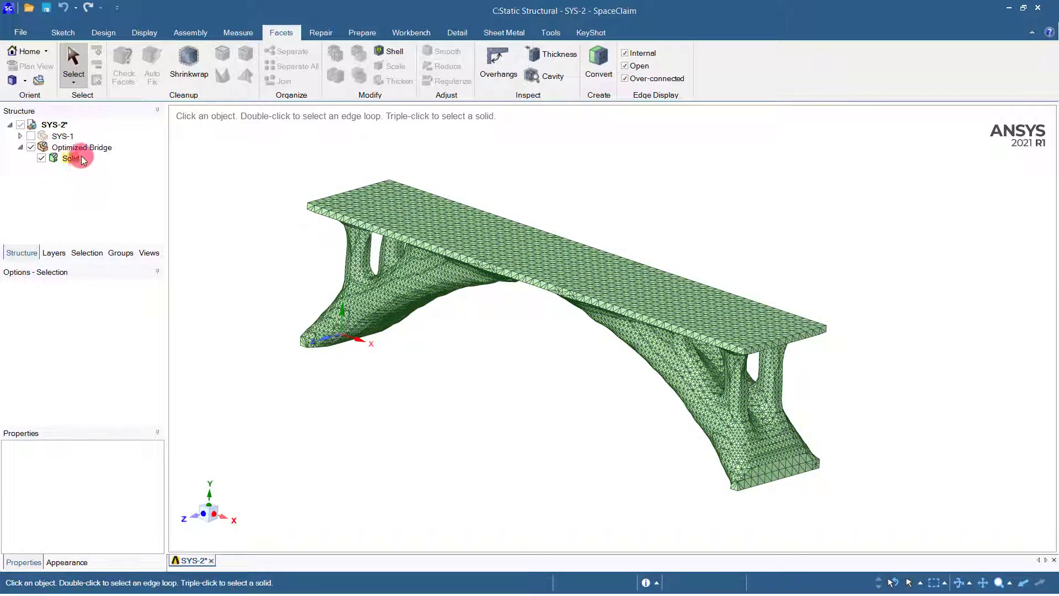
{"action": "left_click", "coordinate": [70, 158]}
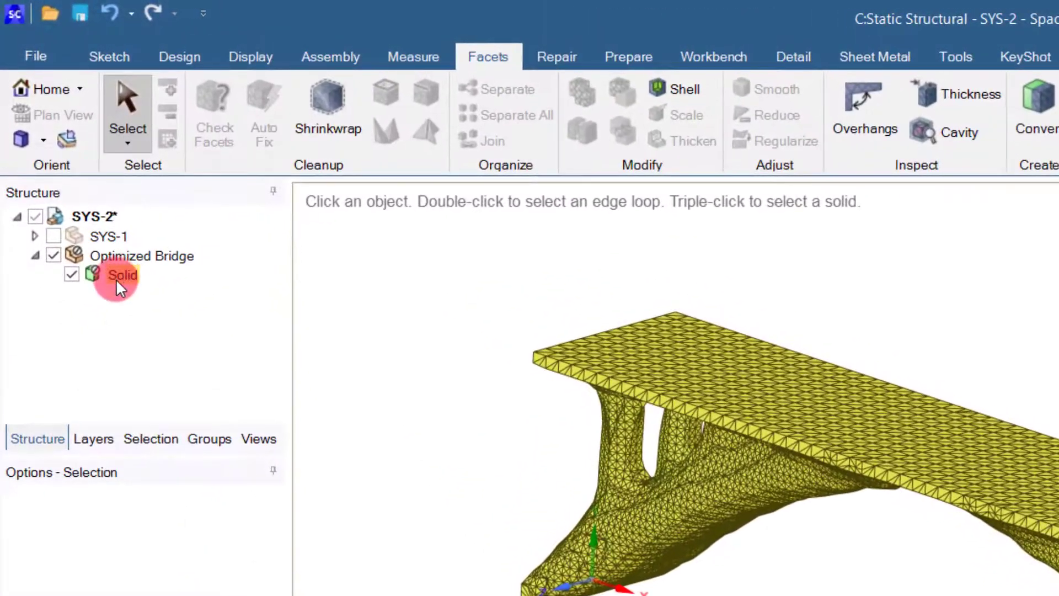
{"action": "left_click", "coordinate": [97, 249]}
{"action": "left_click", "coordinate": [108, 256]}
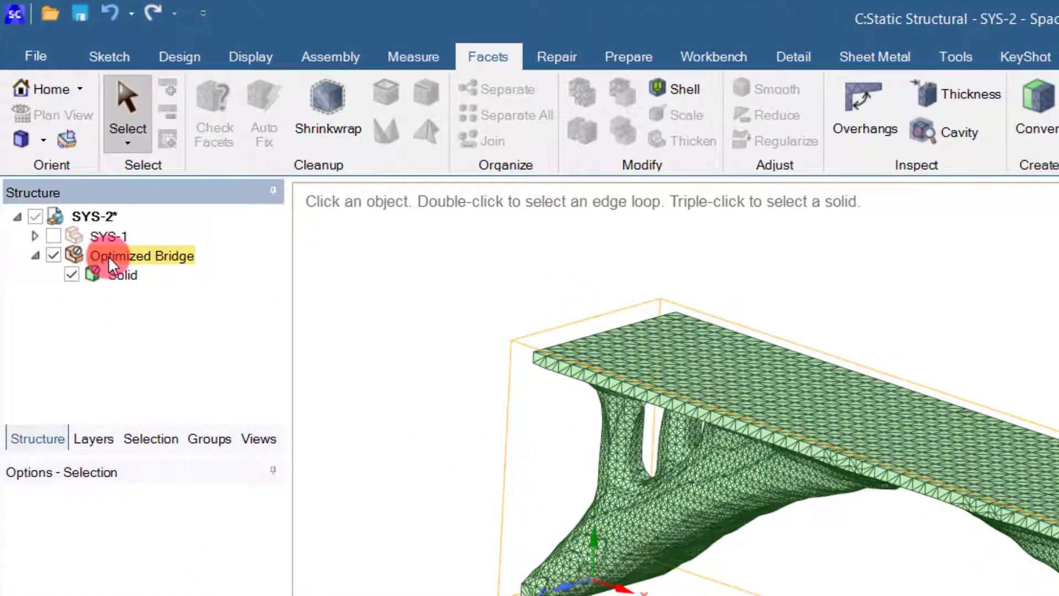
{"action": "right_click", "coordinate": [110, 256]}
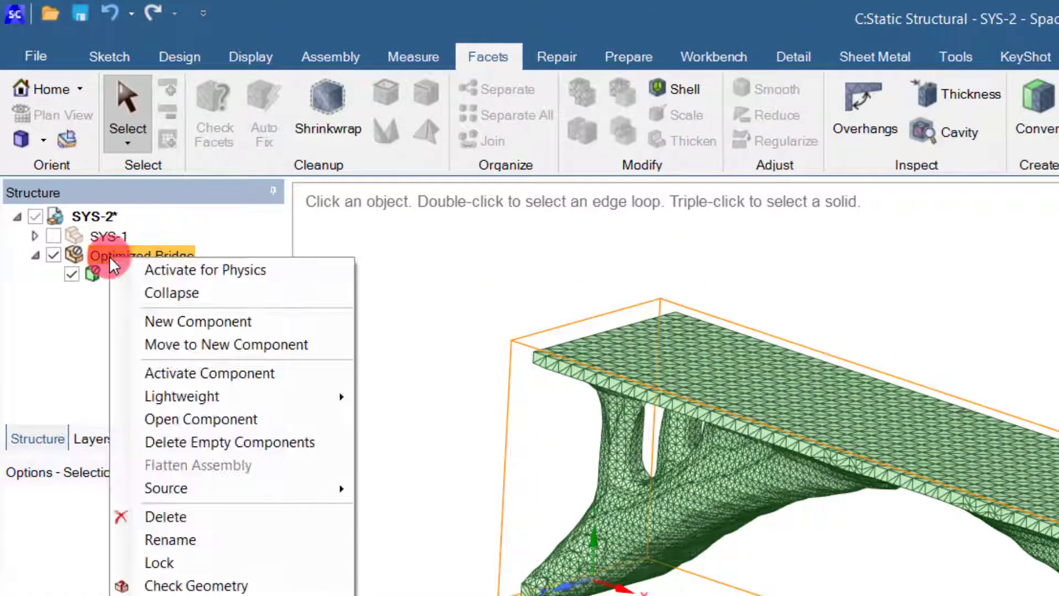
{"action": "left_click", "coordinate": [164, 270]}
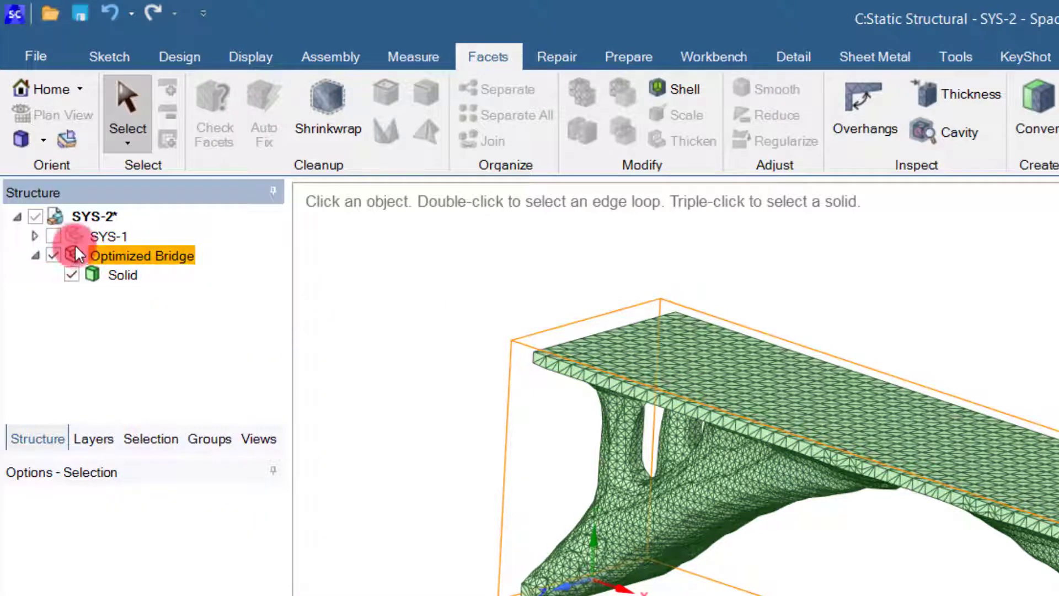
Show the original SYS-1 component again and close SpaceClaim to return to the Workbench project.
{"action": "left_click", "coordinate": [52, 236]}
{"action": "left_click", "coordinate": [52, 238]}
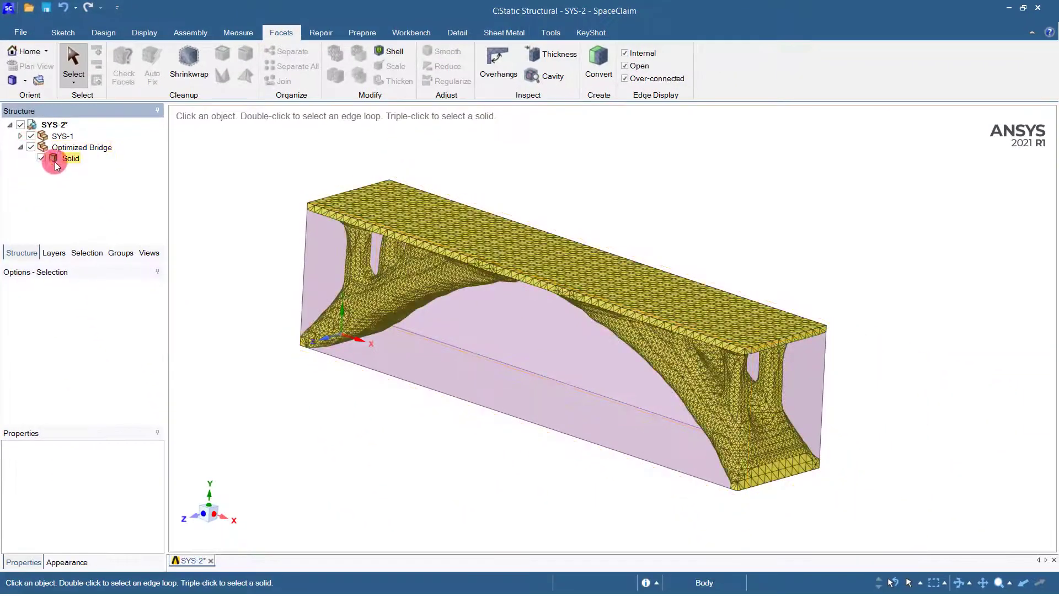
{"action": "left_click", "coordinate": [1035, 8]}
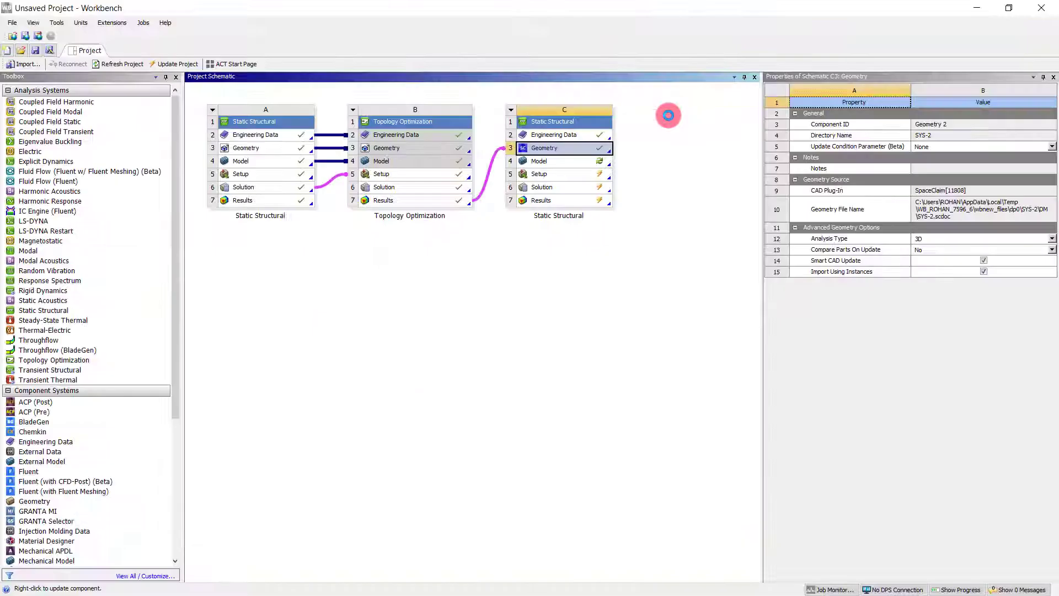
Open the Model cell of the validation Static Structural system, reading the upstream data, and review the message about the geometry update.
{"action": "double_click", "coordinate": [571, 160]}
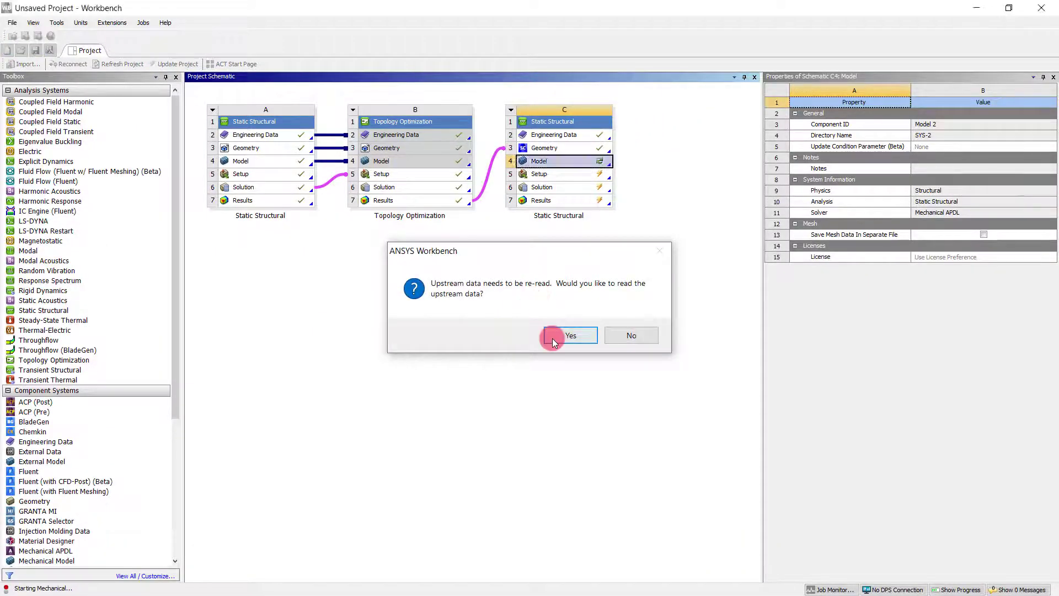
{"action": "left_click", "coordinate": [553, 337]}
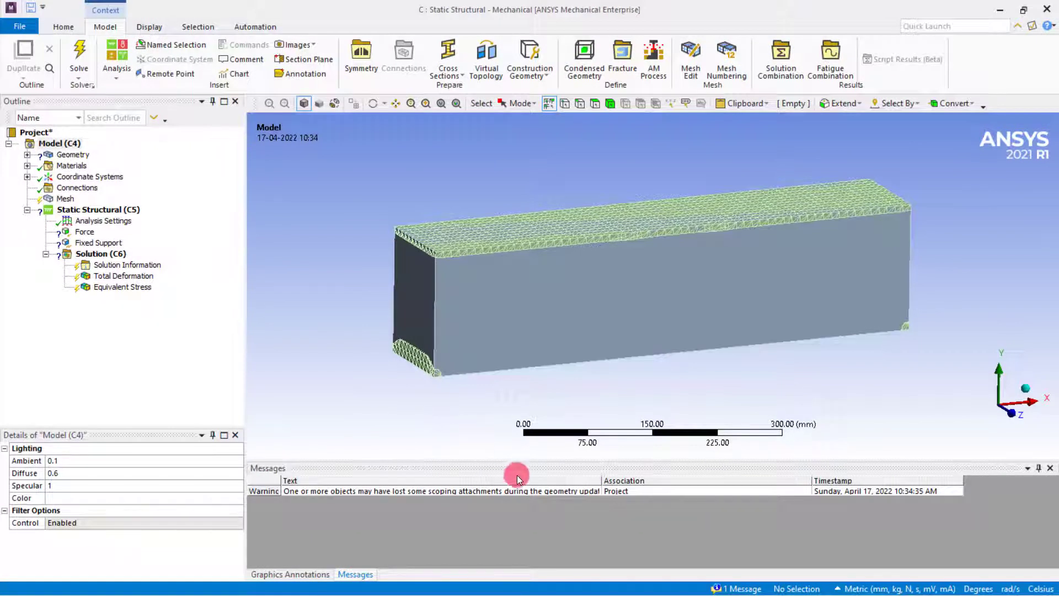
{"action": "left_click", "coordinate": [717, 588]}
{"action": "left_click", "coordinate": [715, 588]}
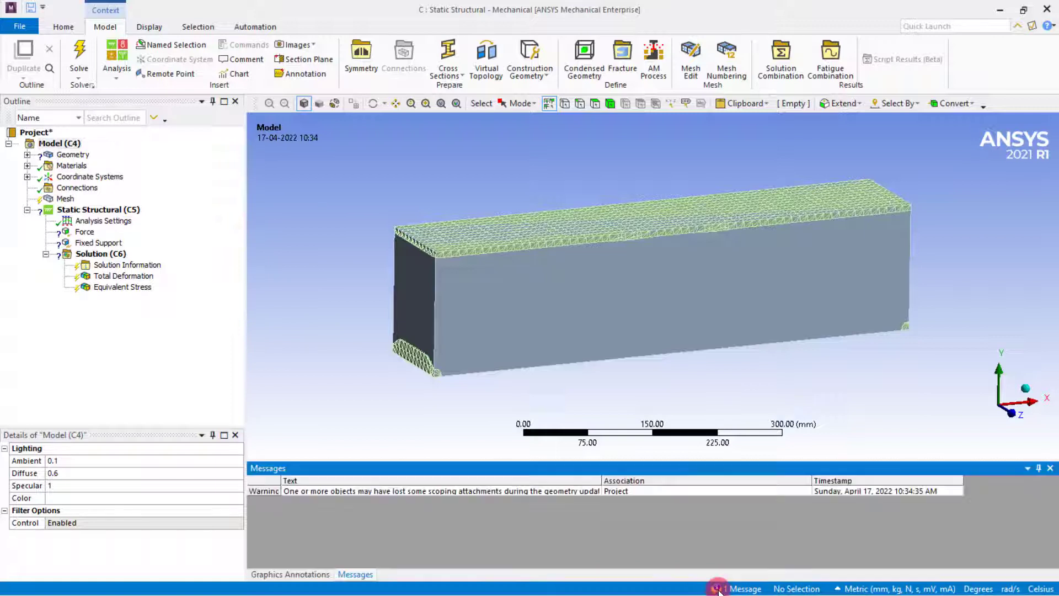
{"action": "double_click", "coordinate": [377, 488]}
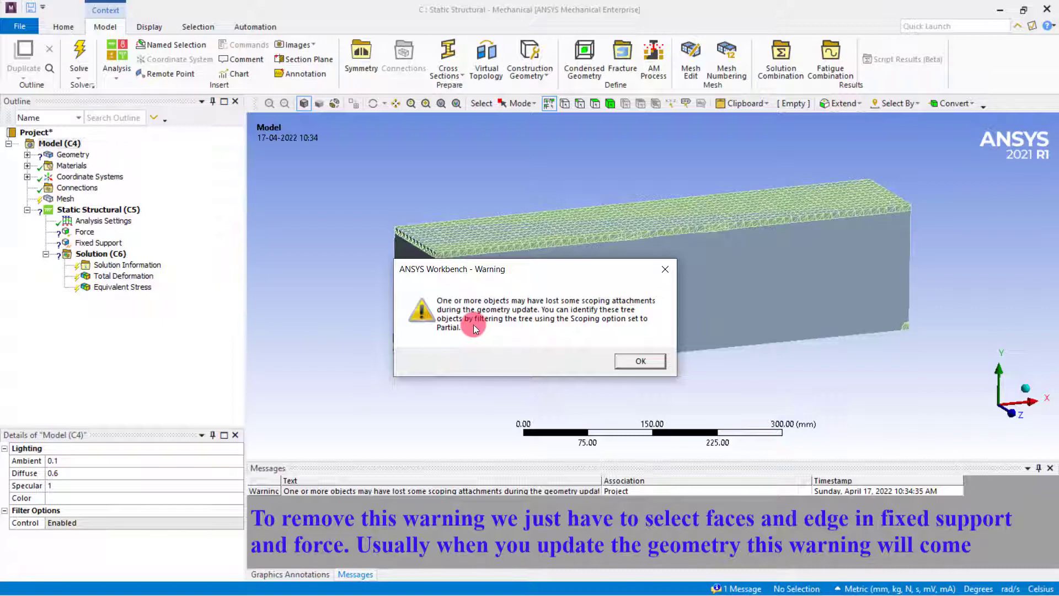
{"action": "left_click", "coordinate": [634, 361]}
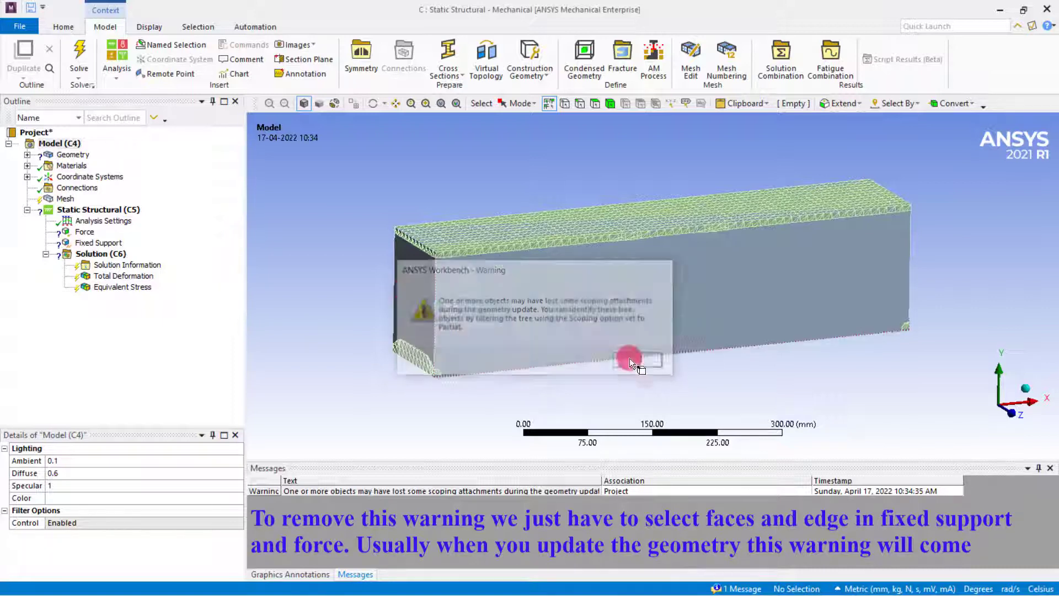
Hide and suppress the original SYS-1\Bridge-FreeParts|1 body in the model's geometry.
{"action": "left_click", "coordinate": [27, 155]}
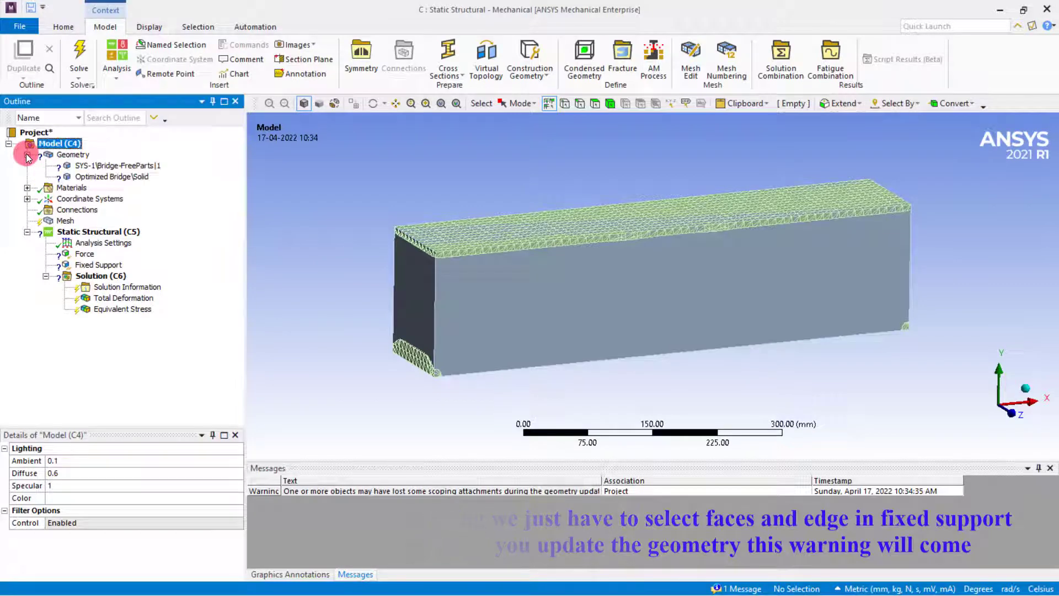
{"action": "left_click", "coordinate": [78, 167]}
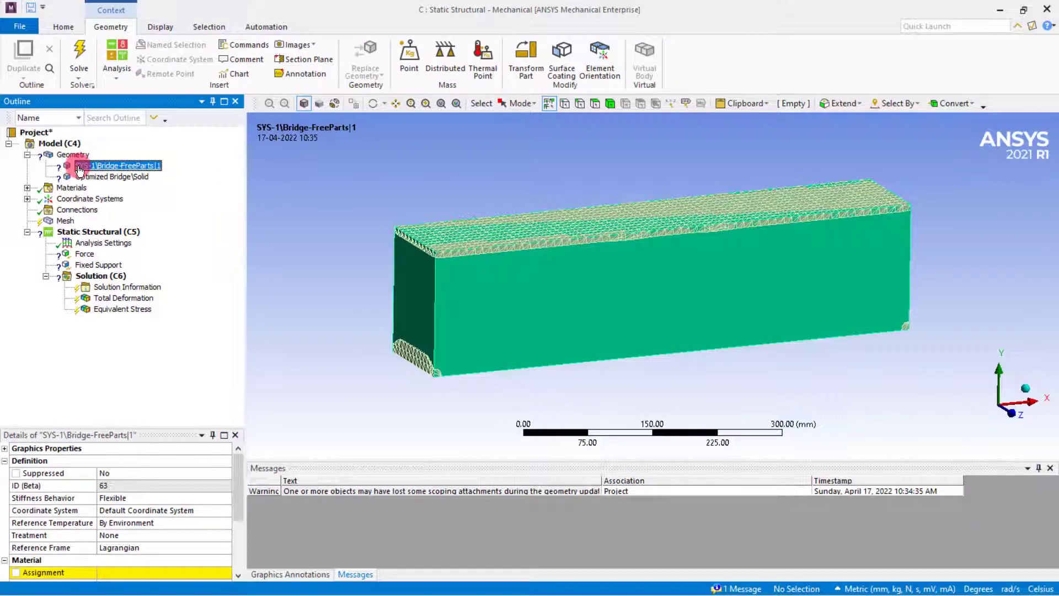
{"action": "right_click", "coordinate": [78, 168]}
{"action": "left_click", "coordinate": [116, 260]}
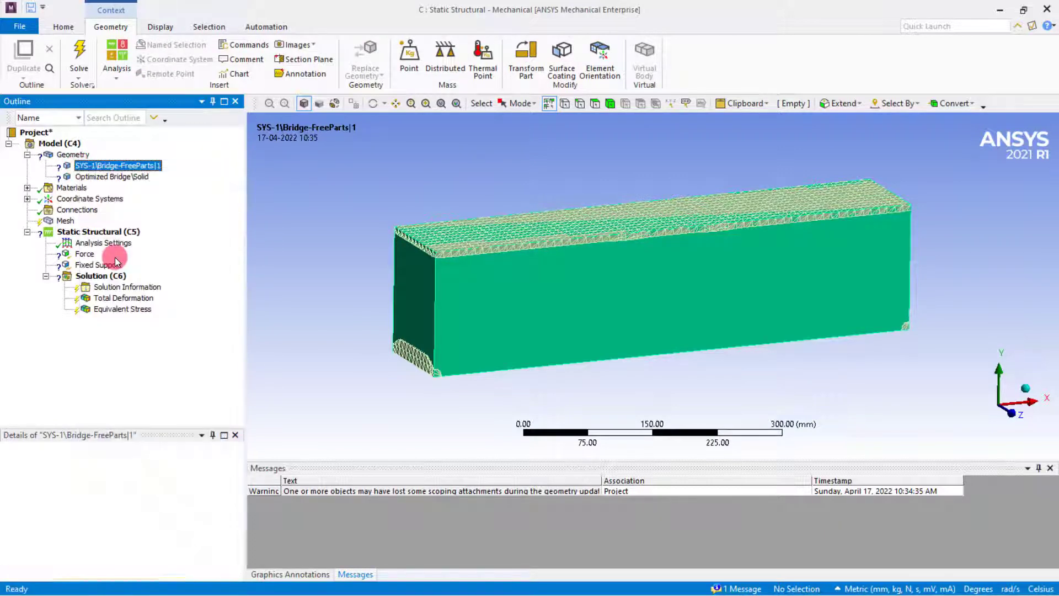
{"action": "right_click", "coordinate": [136, 170]}
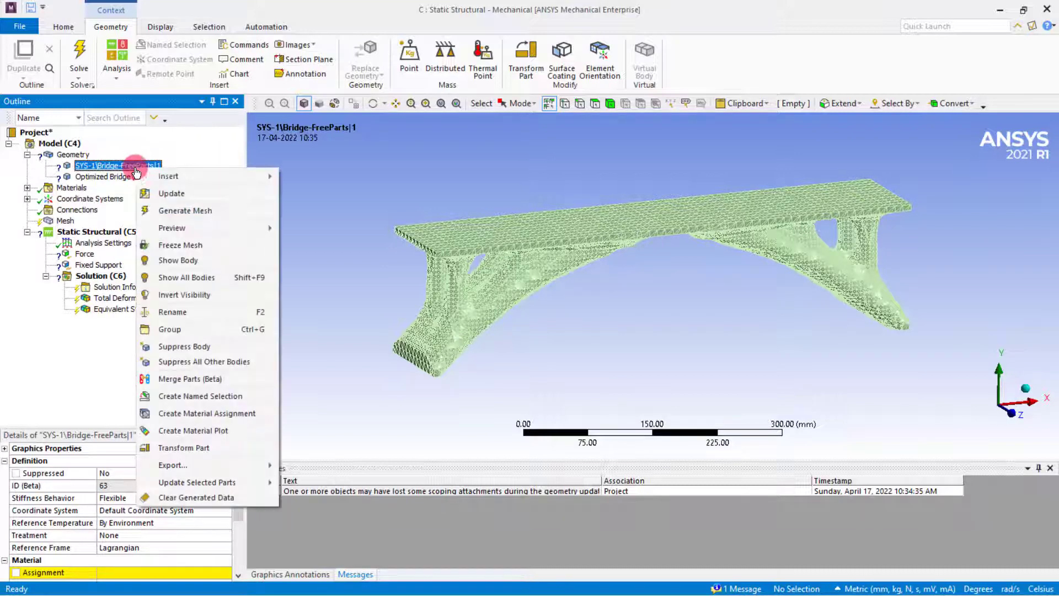
{"action": "left_click", "coordinate": [176, 348]}
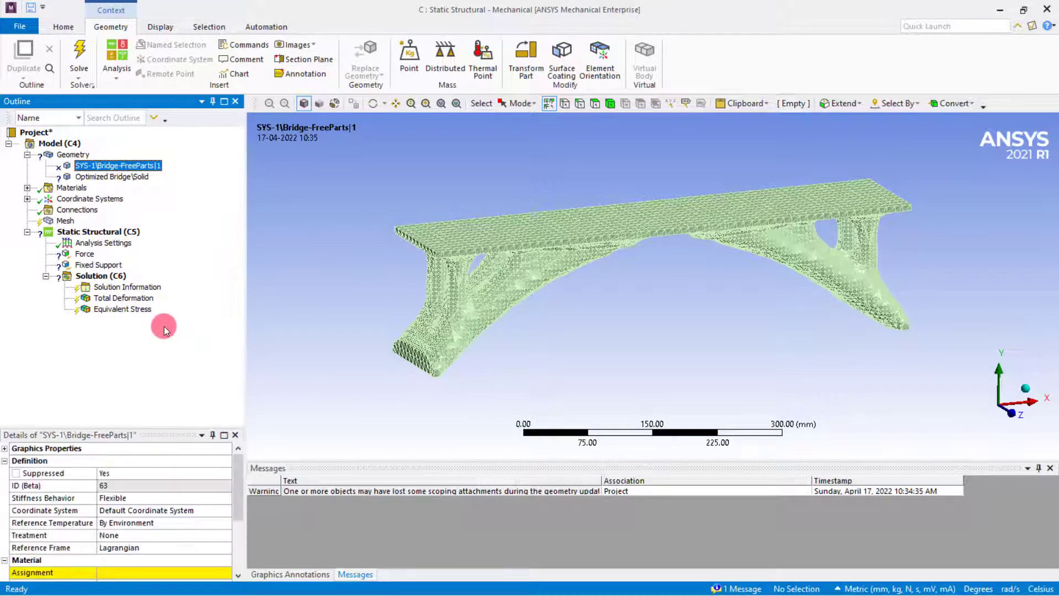
Assign Structural Steel to the Optimized Bridge\Solid body and generate its mesh.
{"action": "left_click", "coordinate": [125, 180]}
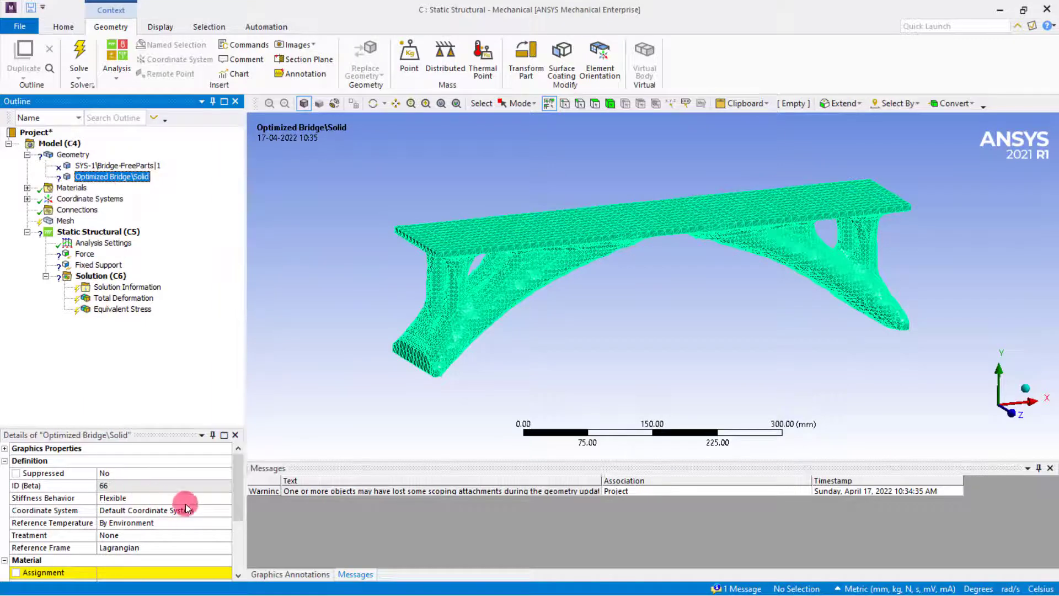
{"action": "left_click", "coordinate": [137, 570]}
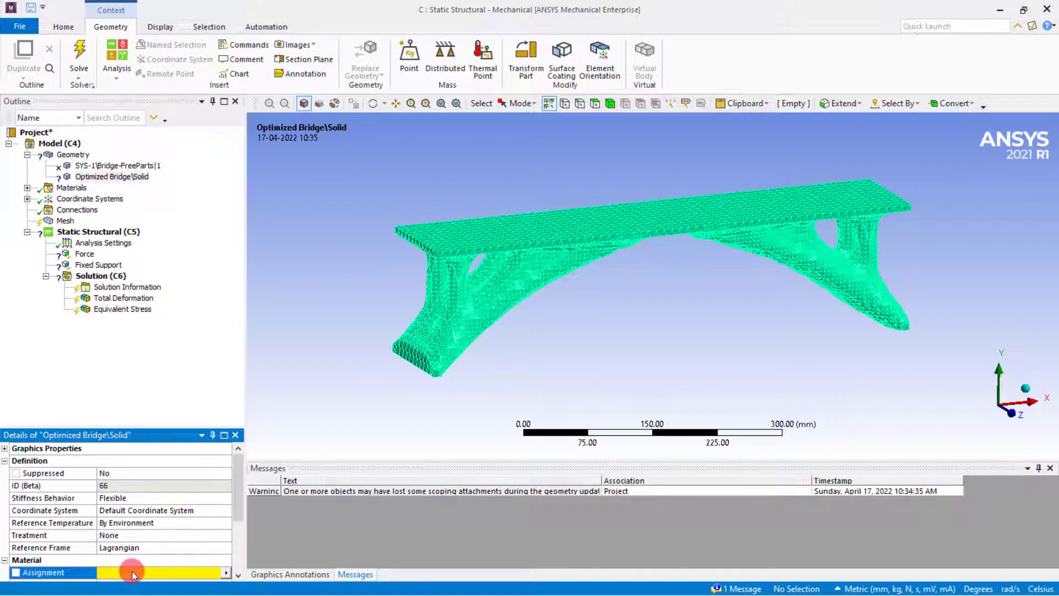
{"action": "left_click", "coordinate": [226, 573]}
{"action": "left_click", "coordinate": [273, 486]}
{"action": "left_click", "coordinate": [141, 353]}
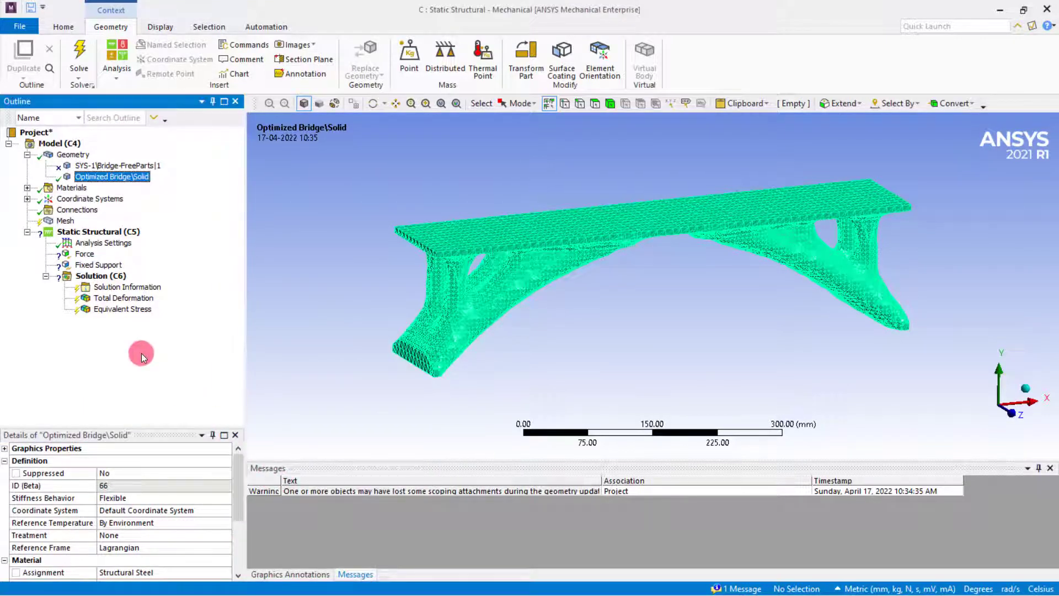
{"action": "right_click", "coordinate": [64, 221]}
{"action": "left_click", "coordinate": [77, 251]}
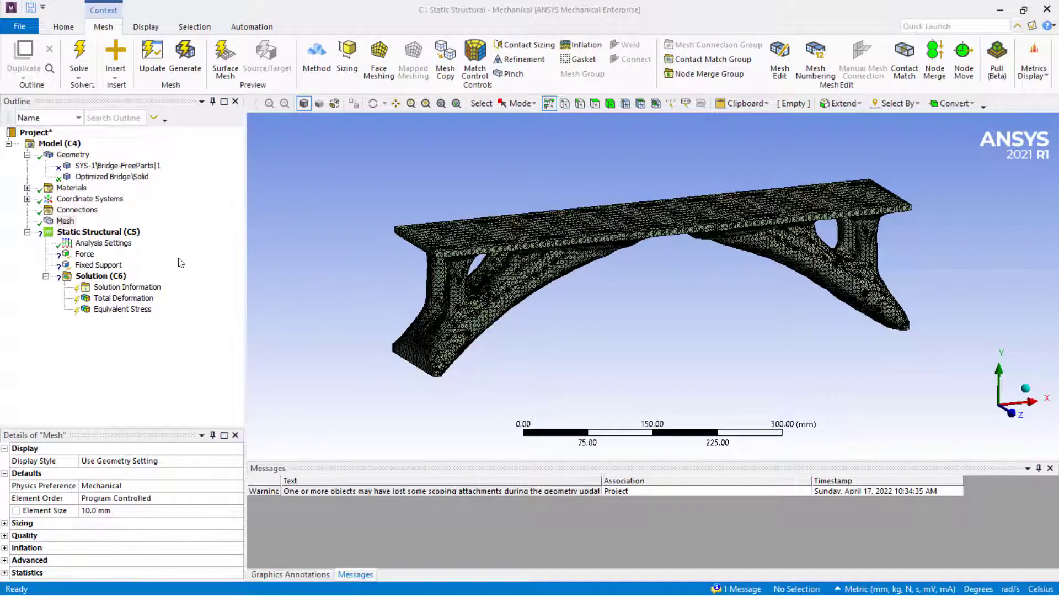
Scope the existing Force to the bridge deck's entire top surface by selecting some of its faces and extending the selection to limits.
{"action": "left_click", "coordinate": [90, 256]}
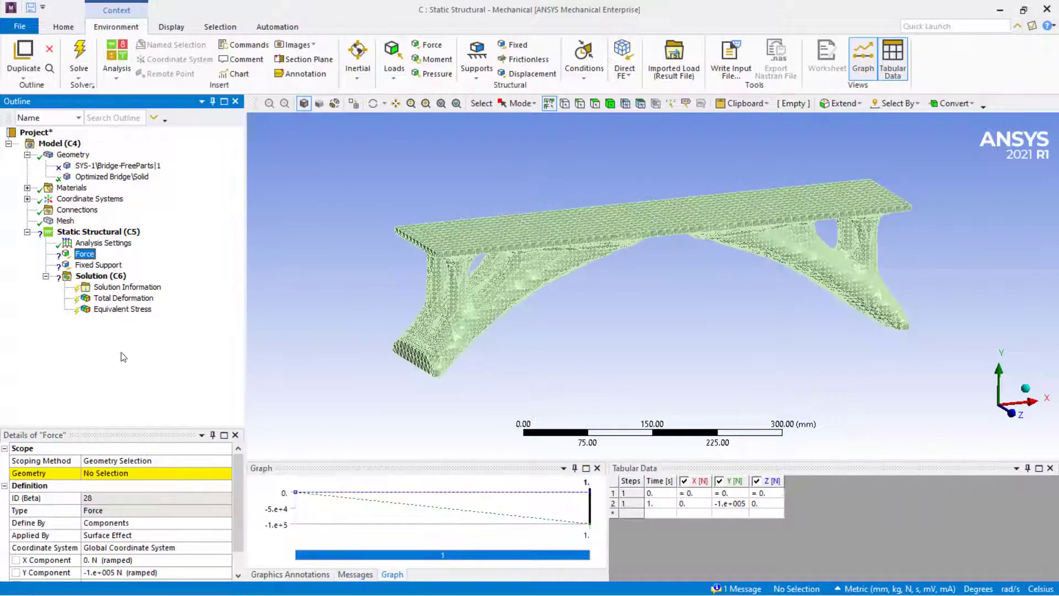
{"action": "left_click", "coordinate": [99, 472]}
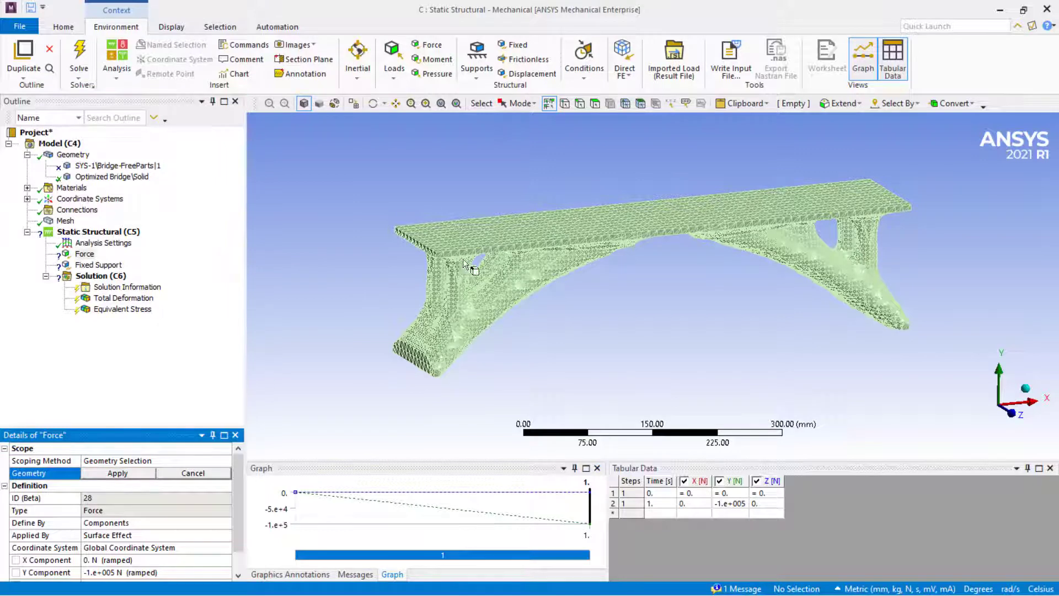
{"action": "middle_click_drag", "start_coordinate": [469, 271], "coordinate": [620, 107]}
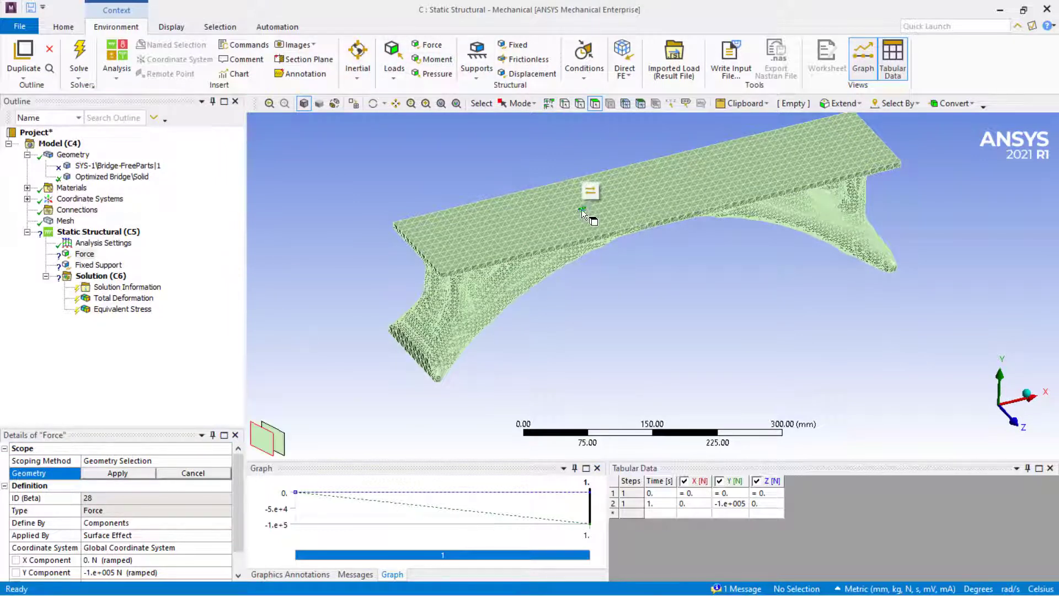
{"action": "left_click_drag", "start_coordinate": [567, 214], "coordinate": [485, 226]}
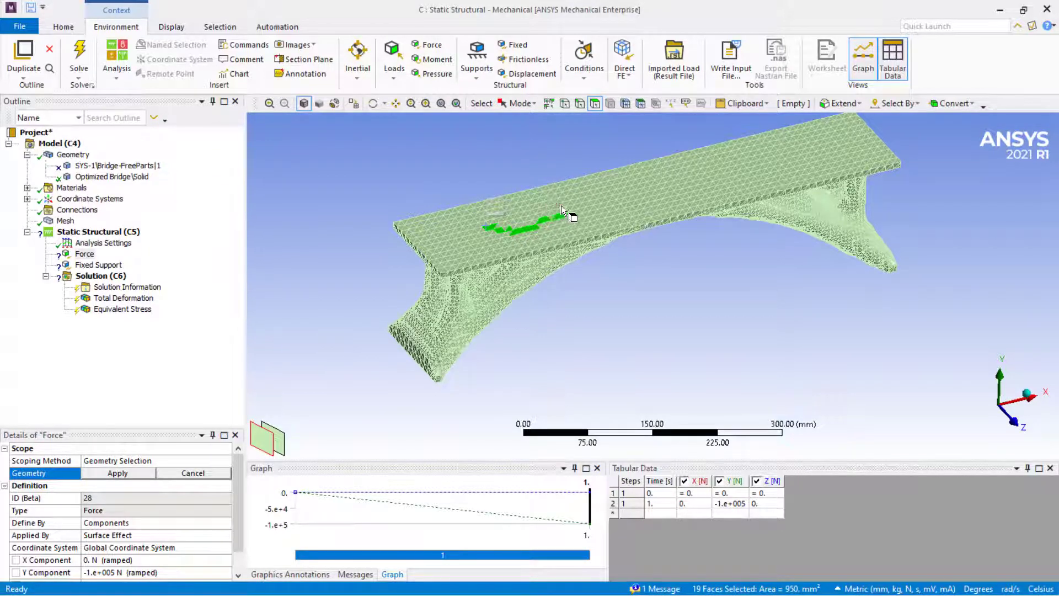
{"action": "left_click_drag", "start_coordinate": [561, 205], "coordinate": [658, 184]}
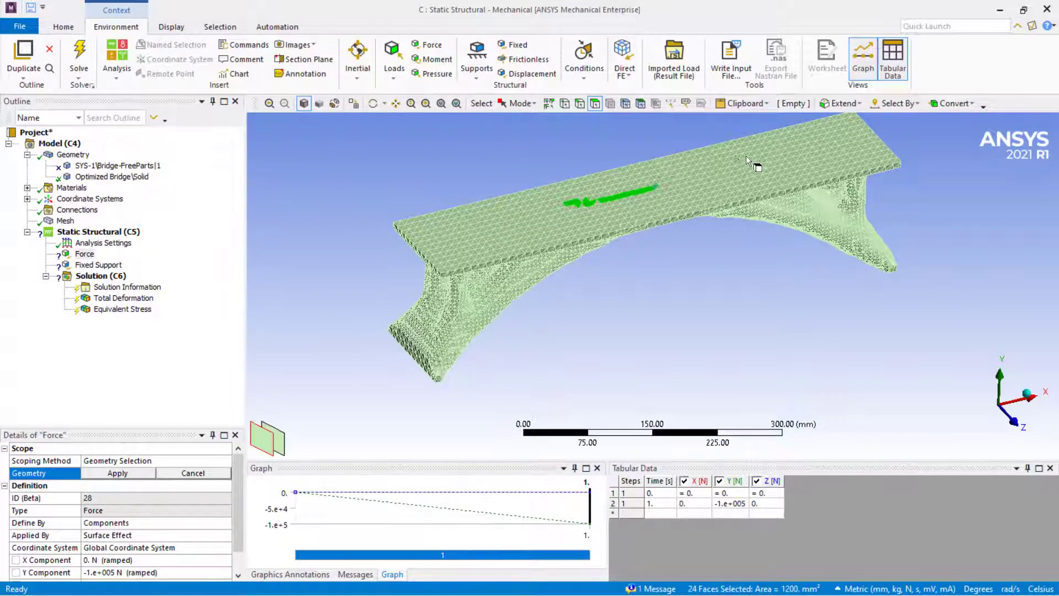
{"action": "left_click", "coordinate": [839, 104]}
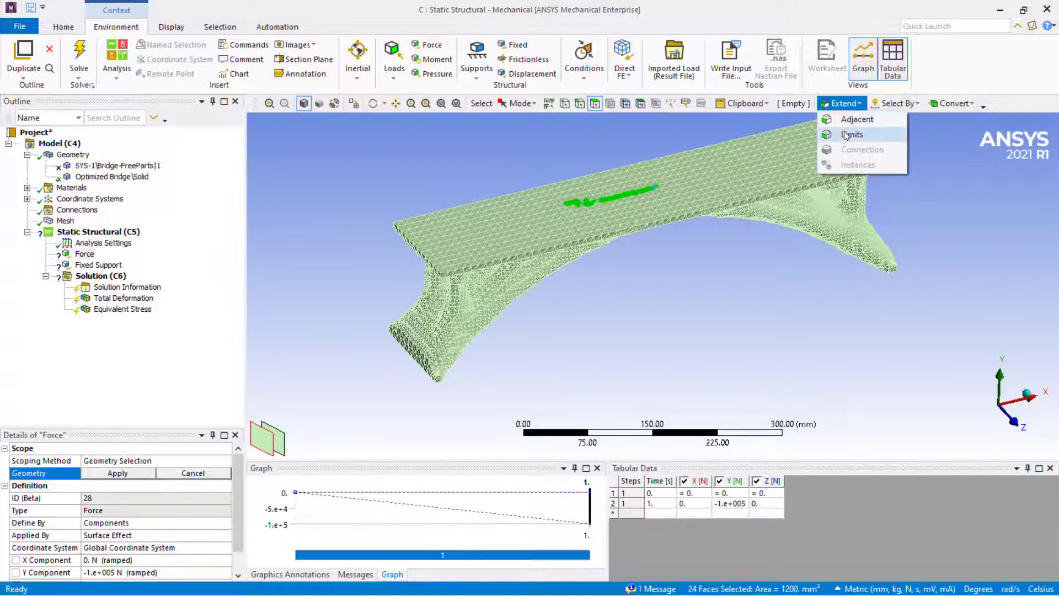
{"action": "left_click", "coordinate": [844, 131]}
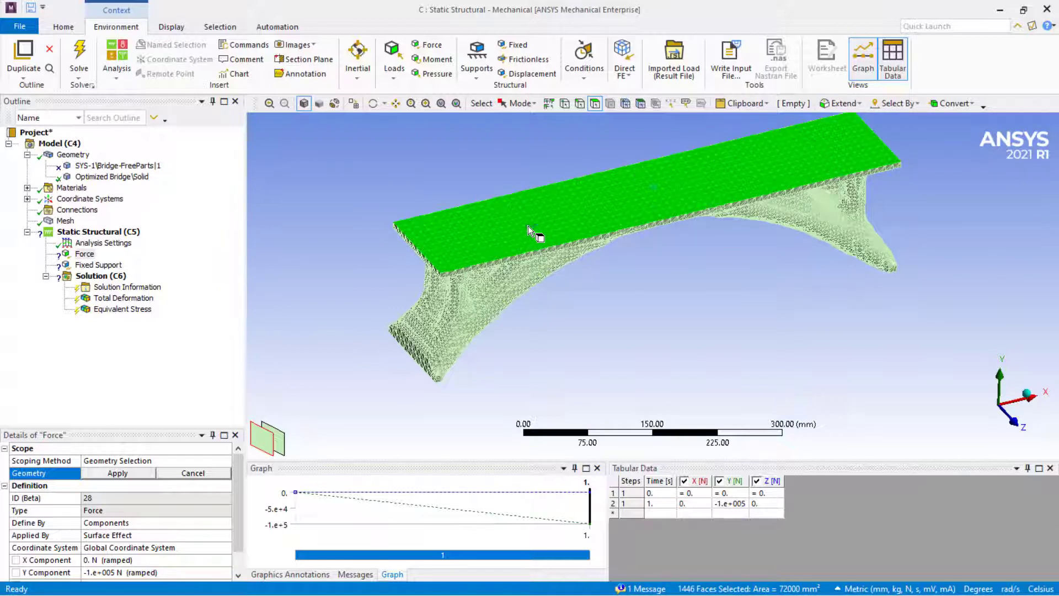
{"action": "left_click", "coordinate": [124, 472]}
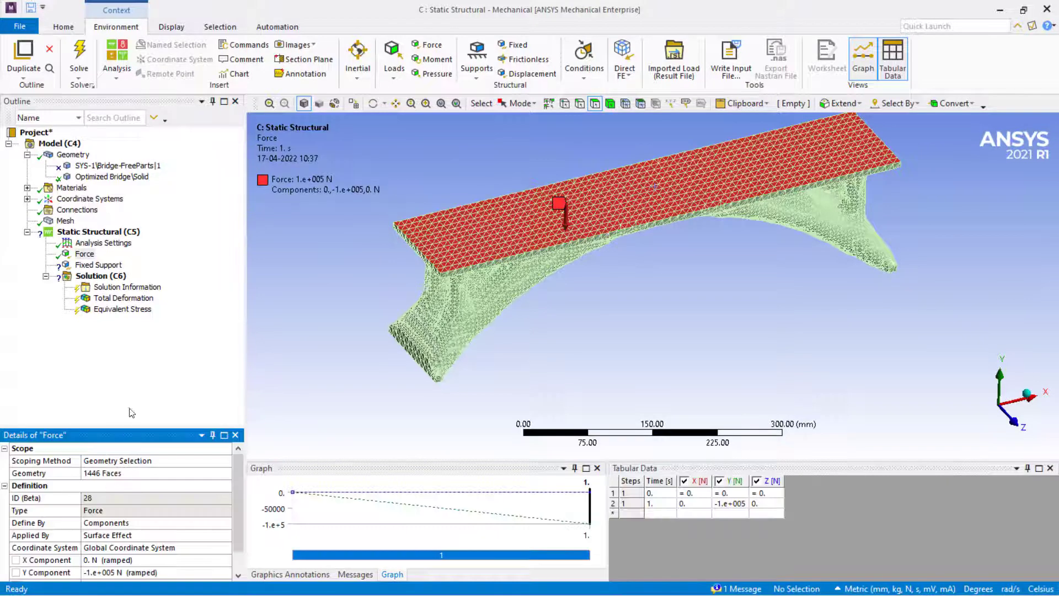
For the Fixed Support, select an edge segment along the bottom of one bridge foot.
{"action": "left_click", "coordinate": [97, 266]}
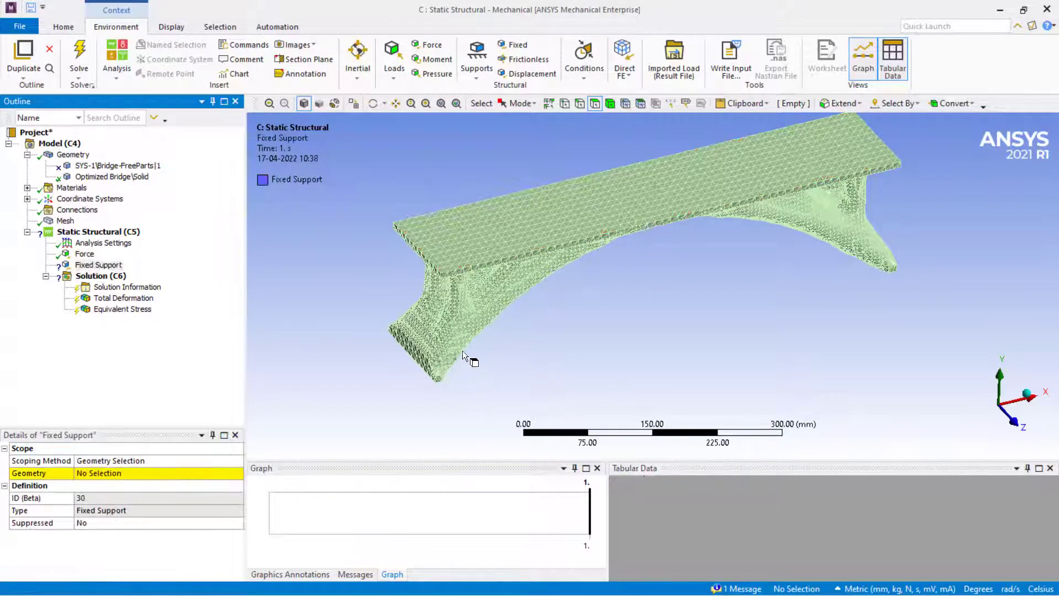
{"action": "middle_click_drag", "start_coordinate": [471, 359], "coordinate": [405, 375]}
{"action": "key", "text": "ctrl+e"}
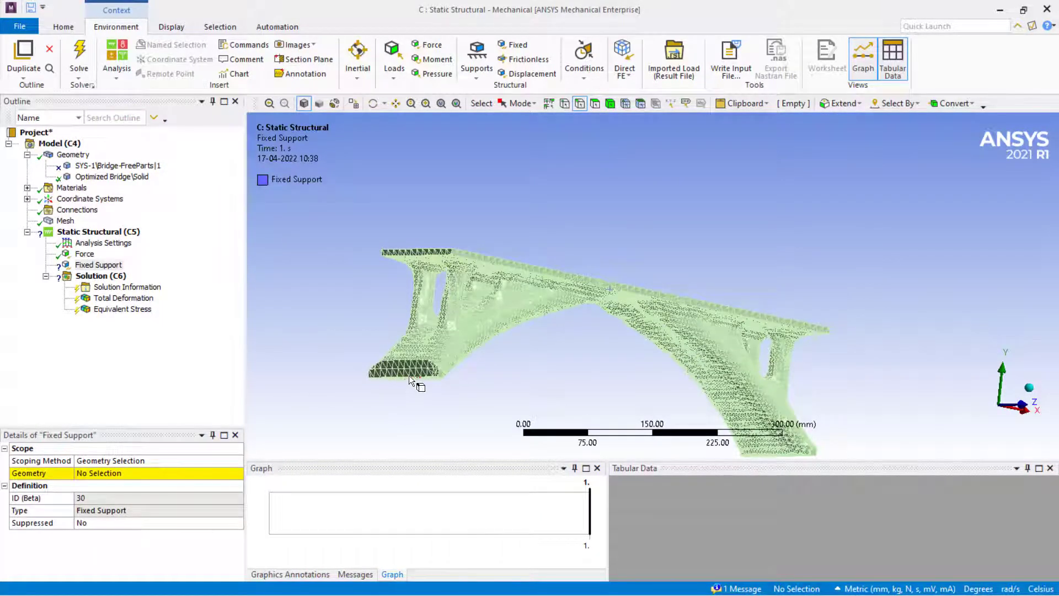
{"action": "left_click", "coordinate": [408, 378]}
Add an edge segment along the bottom of the opposite bridge foot to the selection.
{"action": "middle_click_drag", "start_coordinate": [688, 346], "coordinate": [712, 345]}
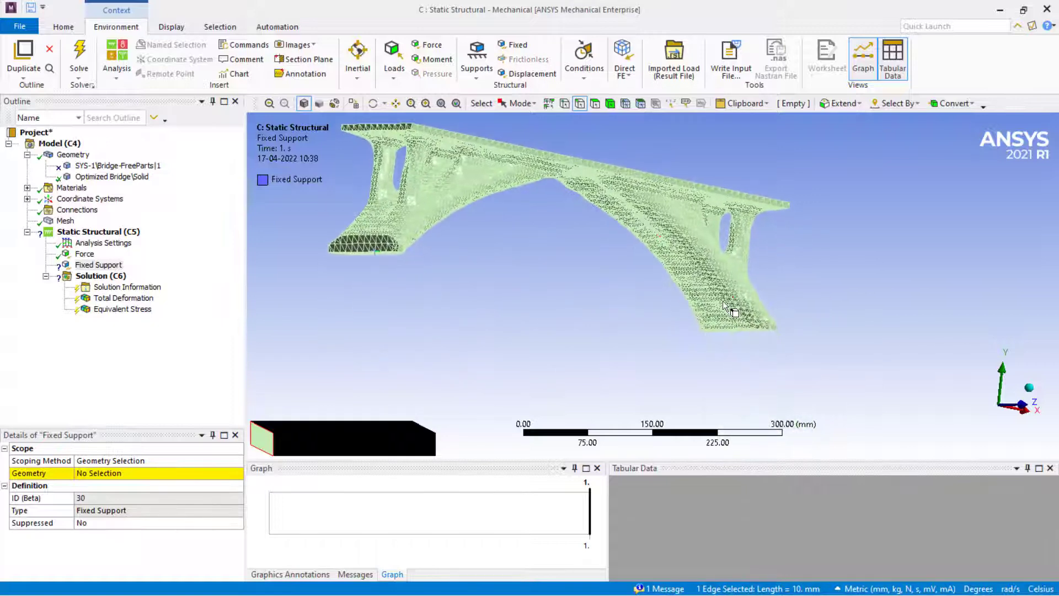
{"action": "middle_click_drag", "start_coordinate": [676, 309], "coordinate": [605, 318]}
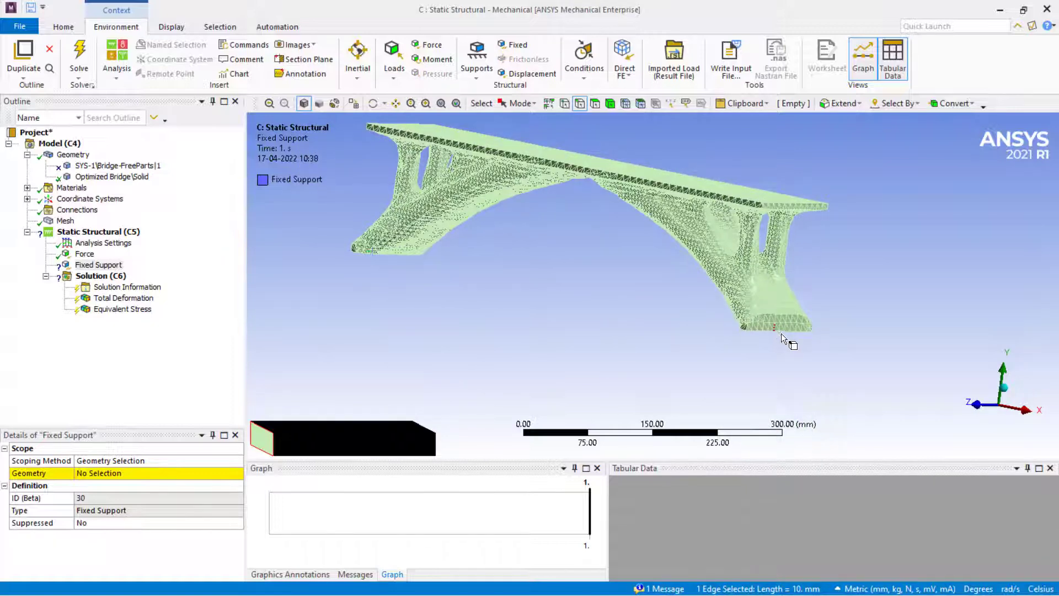
{"action": "scroll", "coordinate": [787, 340], "scroll_direction": "up", "scroll_amount": 5}
{"action": "scroll", "coordinate": [707, 298], "scroll_direction": "up", "scroll_amount": 2}
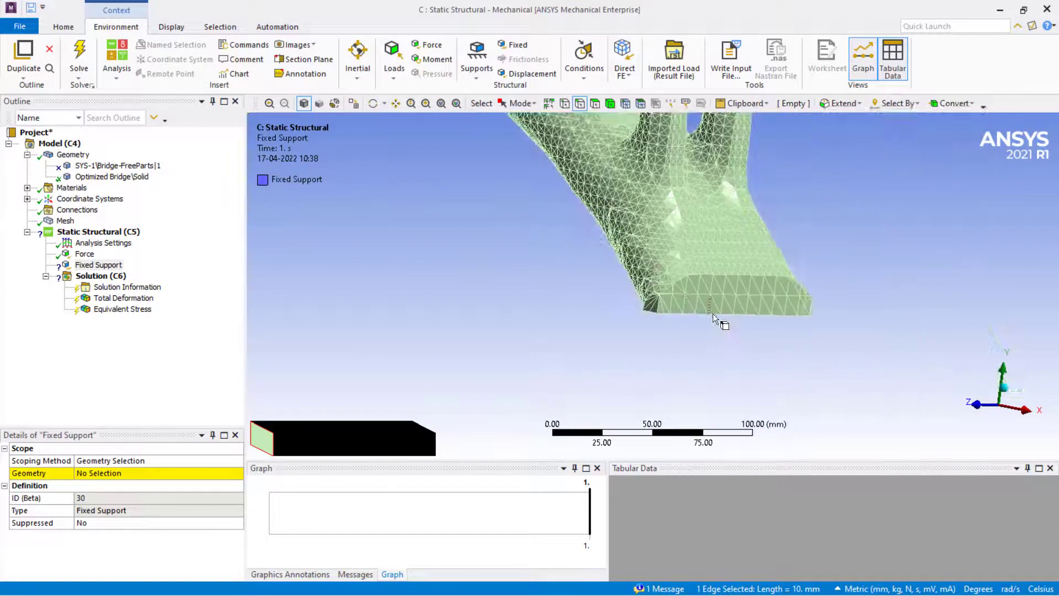
{"action": "scroll", "coordinate": [717, 320], "scroll_direction": "up", "scroll_amount": 2}
{"action": "middle_click_drag", "start_coordinate": [717, 320], "coordinate": [589, 225], "text": "ctrl"}
{"action": "left_click", "coordinate": [700, 276]}
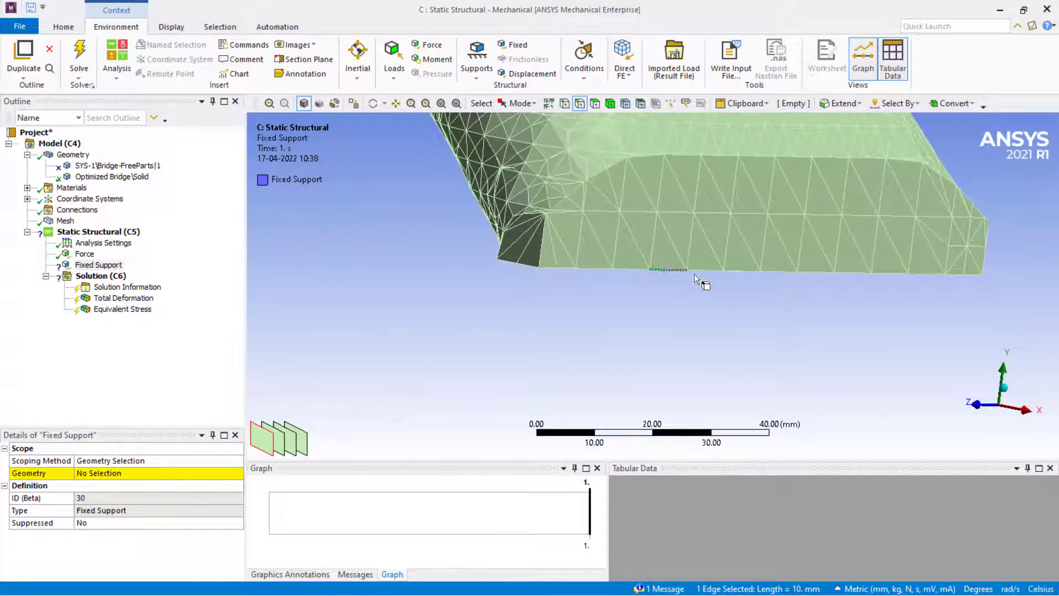
Extend the edge selection to limits and apply it as the Fixed Support's geometry.
{"action": "left_click", "coordinate": [838, 105]}
{"action": "left_click", "coordinate": [843, 136]}
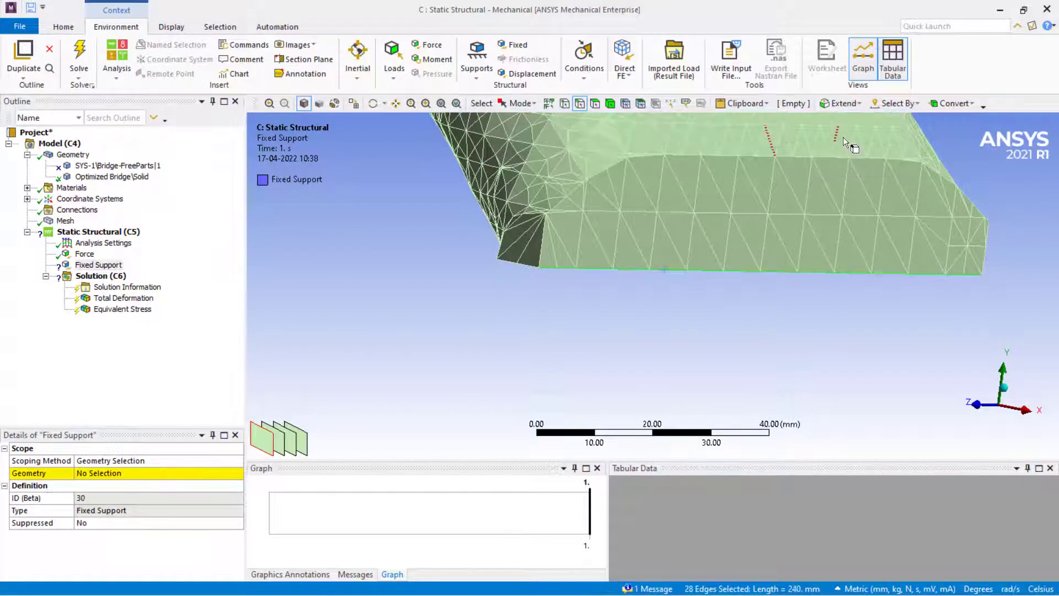
{"action": "scroll", "coordinate": [738, 259], "scroll_direction": "down", "scroll_amount": 5}
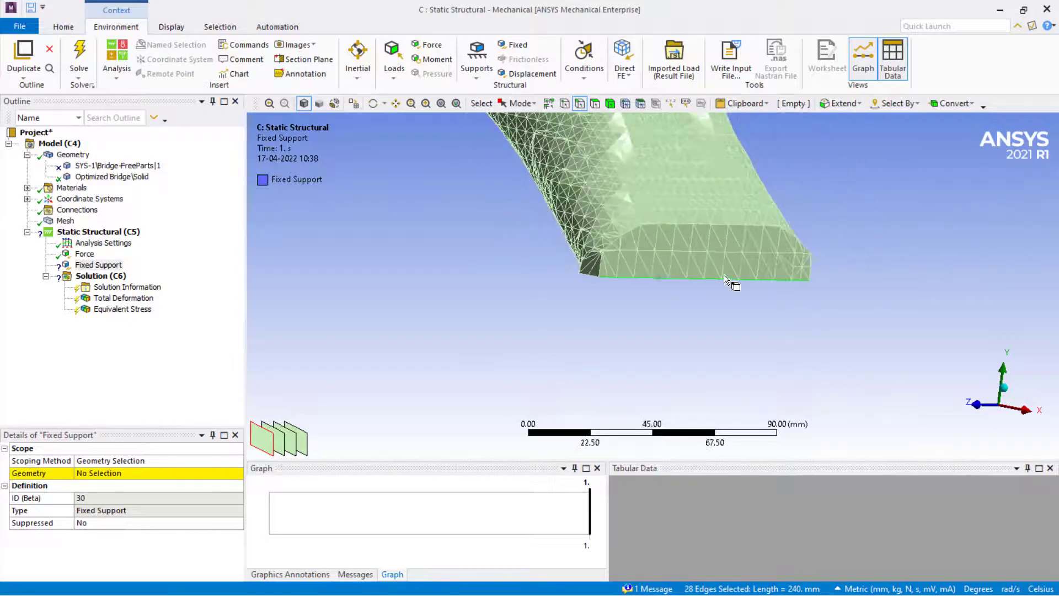
{"action": "left_click", "coordinate": [108, 473]}
{"action": "left_click", "coordinate": [91, 473]}
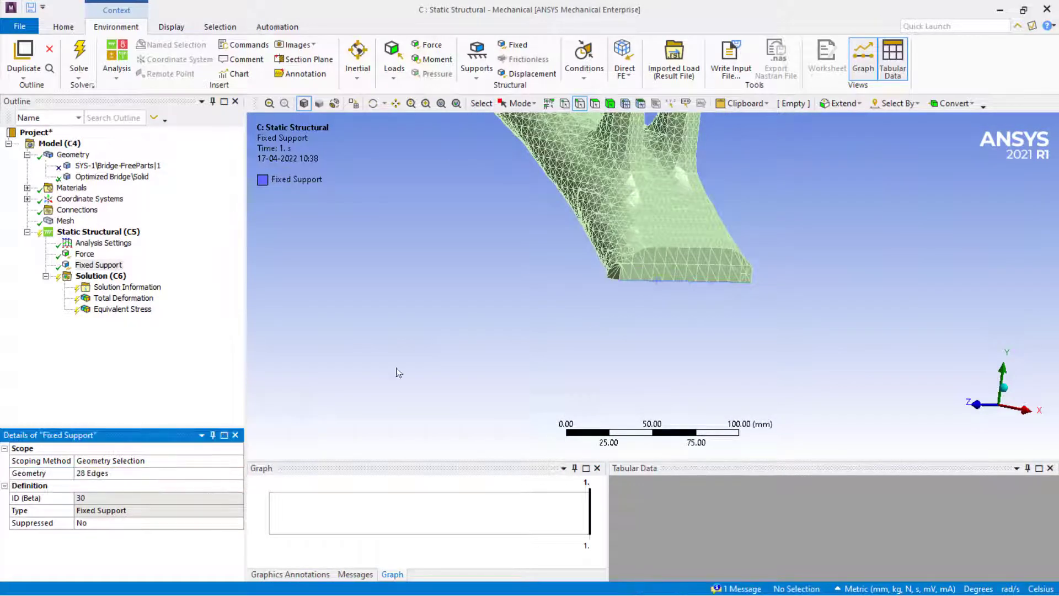
Solve the Static Structural analysis of the optimized bridge.
{"action": "scroll", "coordinate": [604, 264], "scroll_direction": "down", "scroll_amount": 4}
{"action": "scroll", "coordinate": [604, 293], "scroll_direction": "down", "scroll_amount": 2}
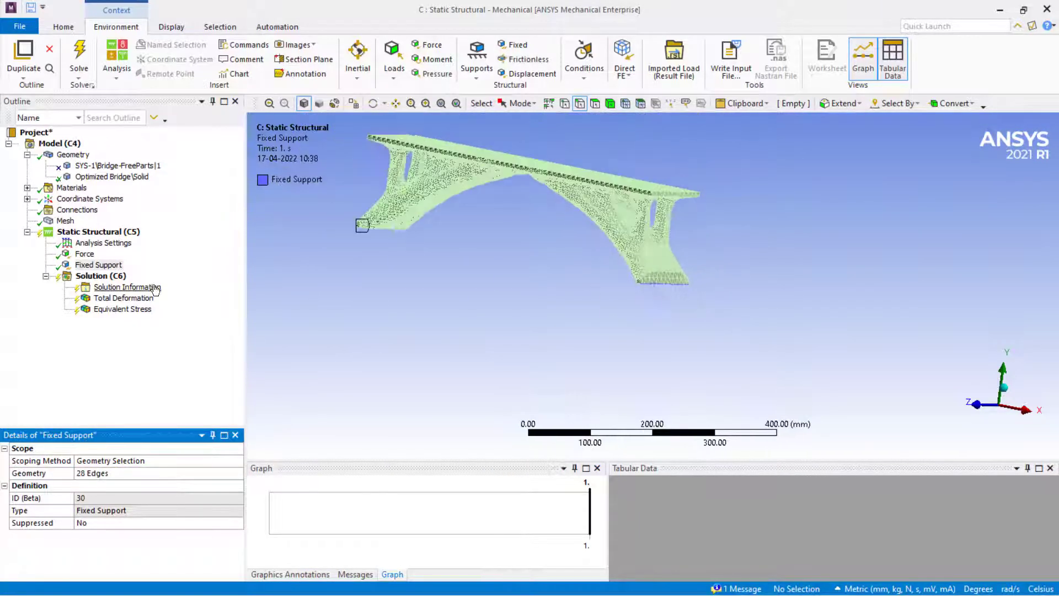
{"action": "right_click", "coordinate": [109, 275]}
{"action": "left_click", "coordinate": [117, 298]}
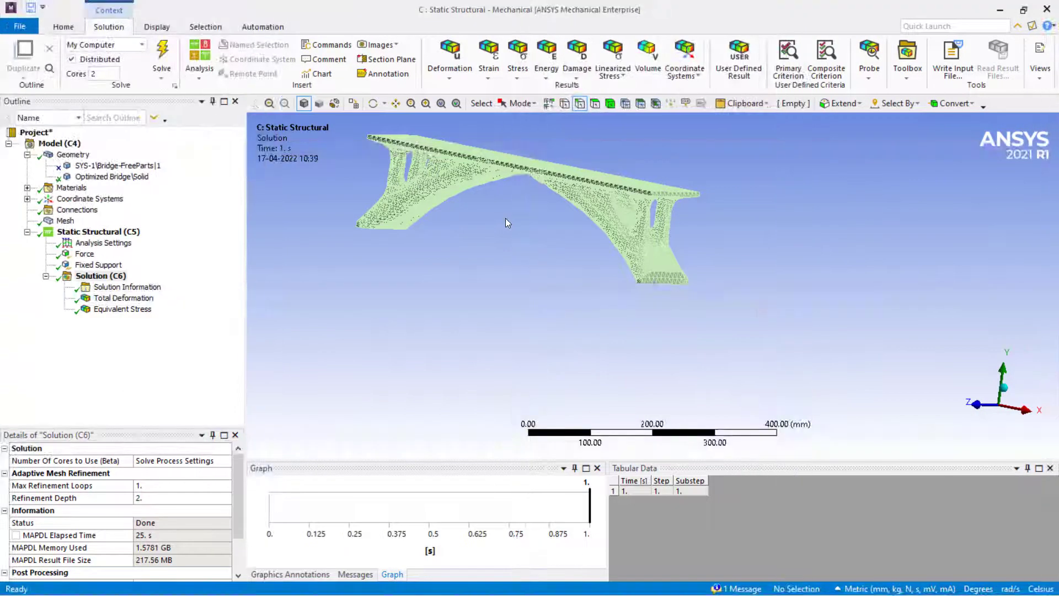
Display the Total Deformation result, play its animation and examine the deforming bridge from different angles.
{"action": "middle_click_drag", "start_coordinate": [568, 268], "coordinate": [589, 282], "text": "ctrl"}
{"action": "middle_click_drag", "start_coordinate": [485, 216], "coordinate": [441, 198]}
{"action": "left_click", "coordinate": [136, 300]}
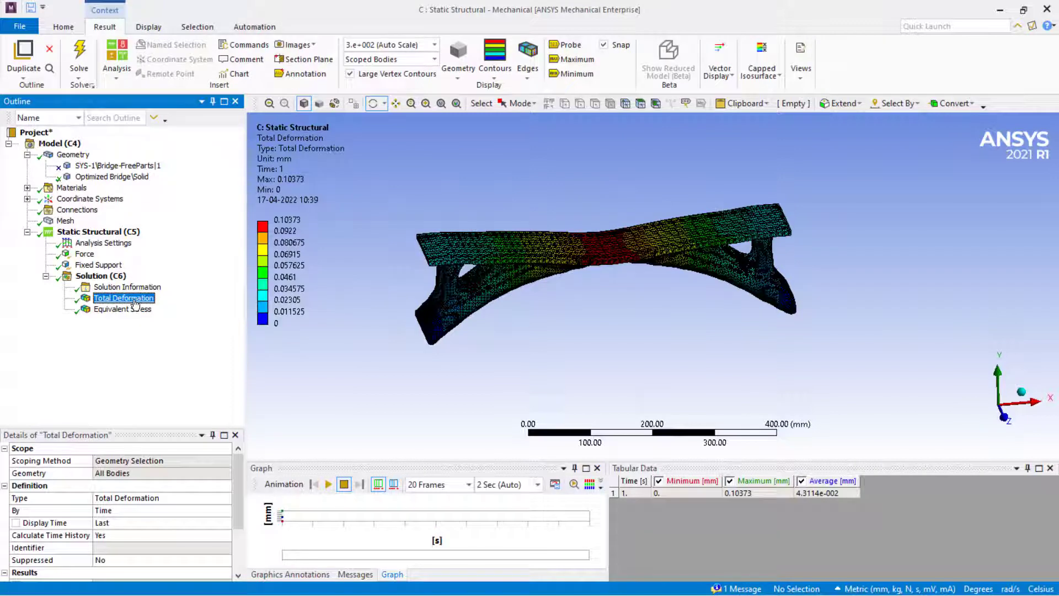
{"action": "left_click", "coordinate": [328, 485]}
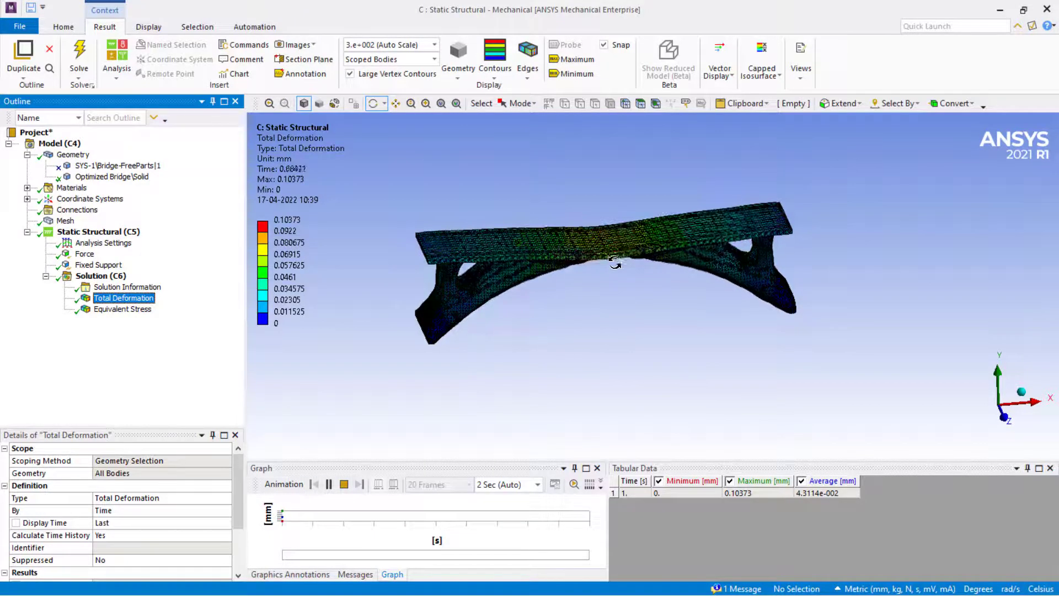
{"action": "left_click_drag", "start_coordinate": [617, 265], "coordinate": [560, 282]}
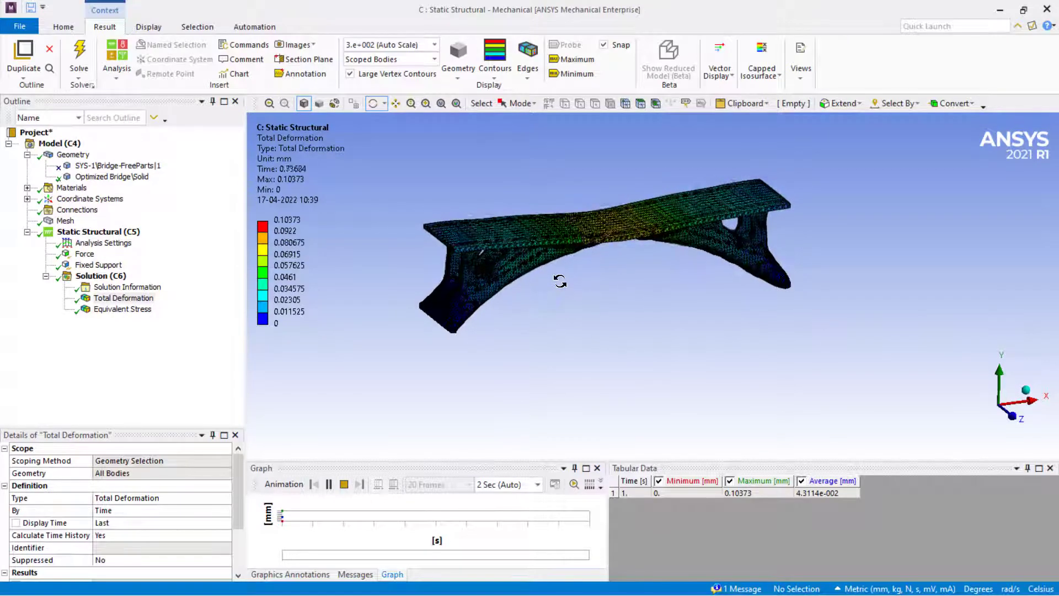